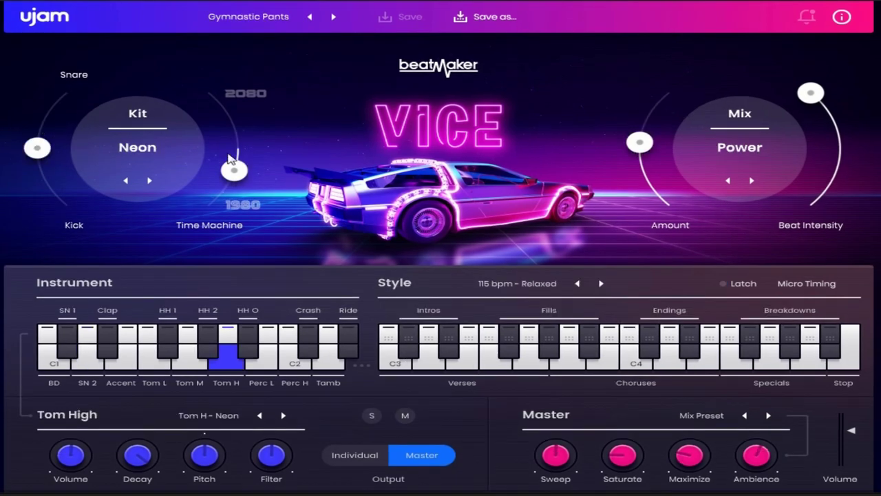
# - Sweep the kit's Time Machine slider between the 1980 and 2080 ends and leave it at about its midpoint
pyautogui.moveTo(234, 171); pyautogui.dragTo(238, 153)
pyautogui.moveTo(35, 152)
pyautogui.mouseDown()
pyautogui.moveTo(38, 131)
pyautogui.moveTo(68, 84)
pyautogui.moveTo(45, 110)
pyautogui.moveTo(67, 85)
pyautogui.moveTo(40, 152)
pyautogui.moveTo(74, 230)
pyautogui.moveTo(43, 152)
pyautogui.mouseUp()
pyautogui.click(237, 154)
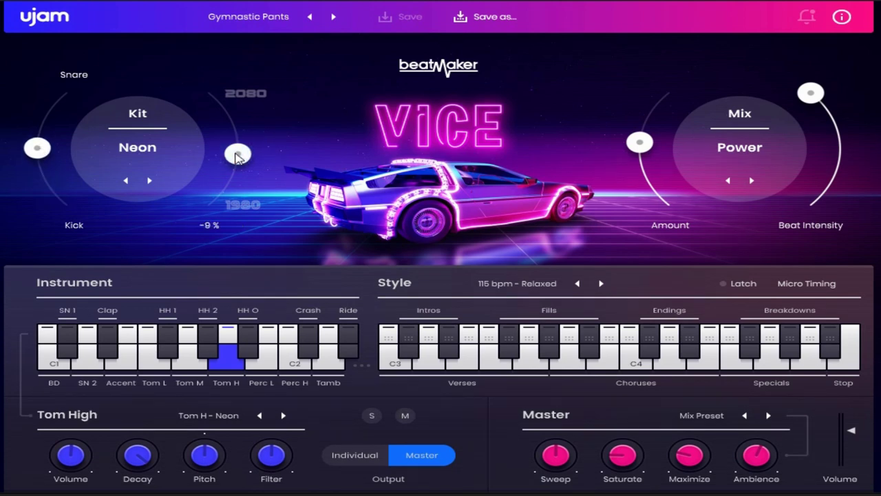
pyautogui.moveTo(236, 157); pyautogui.dragTo(216, 94)
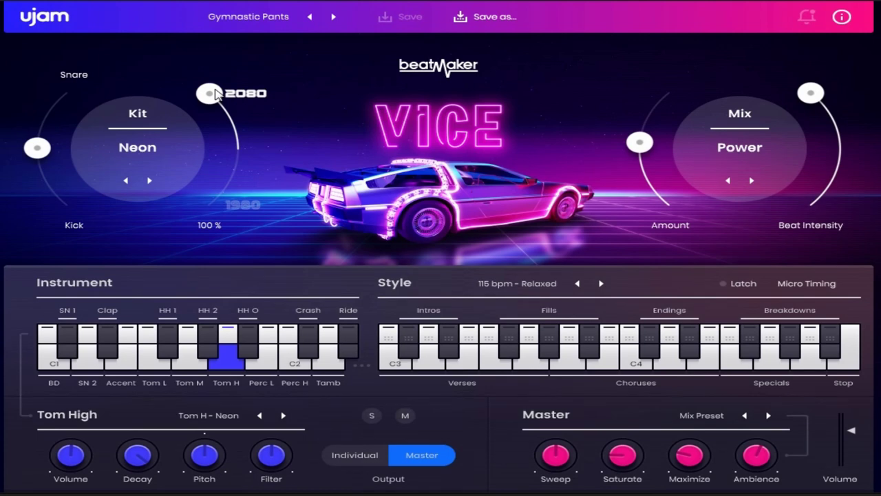
pyautogui.moveTo(216, 94); pyautogui.dragTo(236, 184)
pyautogui.moveTo(240, 153); pyautogui.dragTo(163, 223)
pyautogui.moveTo(213, 205); pyautogui.dragTo(205, 64)
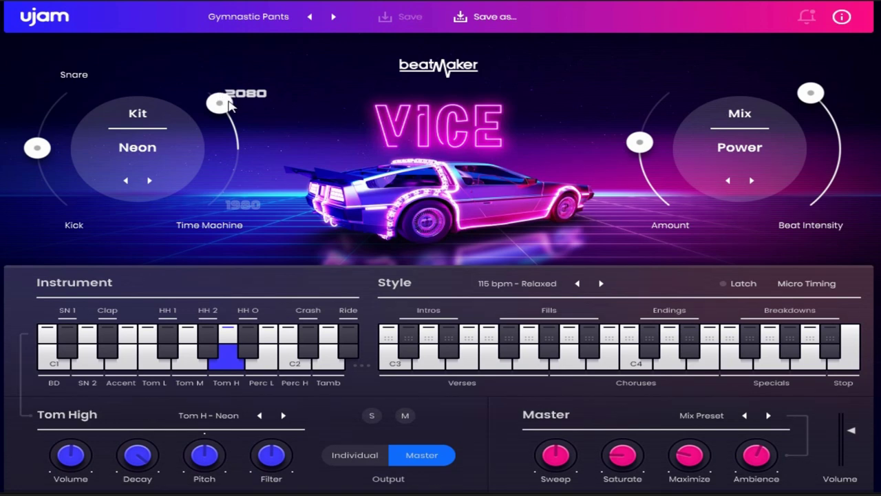
pyautogui.moveTo(222, 104); pyautogui.dragTo(242, 150)
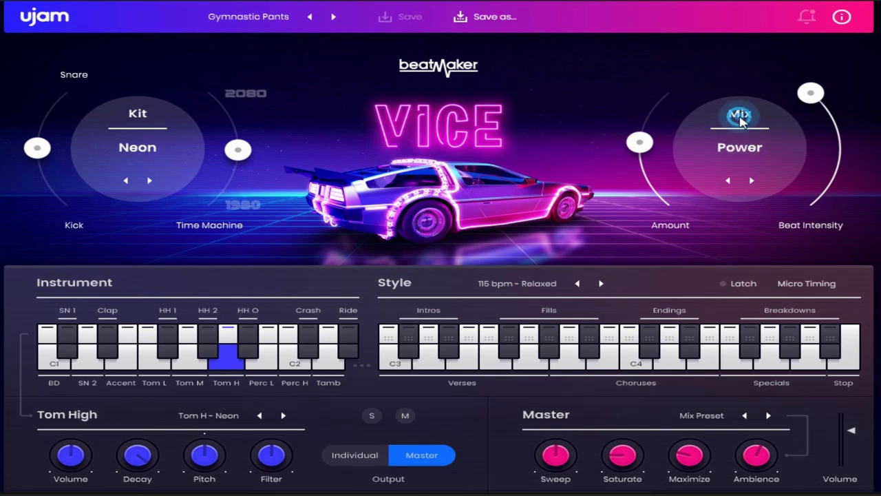
# - Lower the mix Amount slightly and reduce the Beat Intensity, leaving both sliders at about their midpoints
pyautogui.click(738, 153)
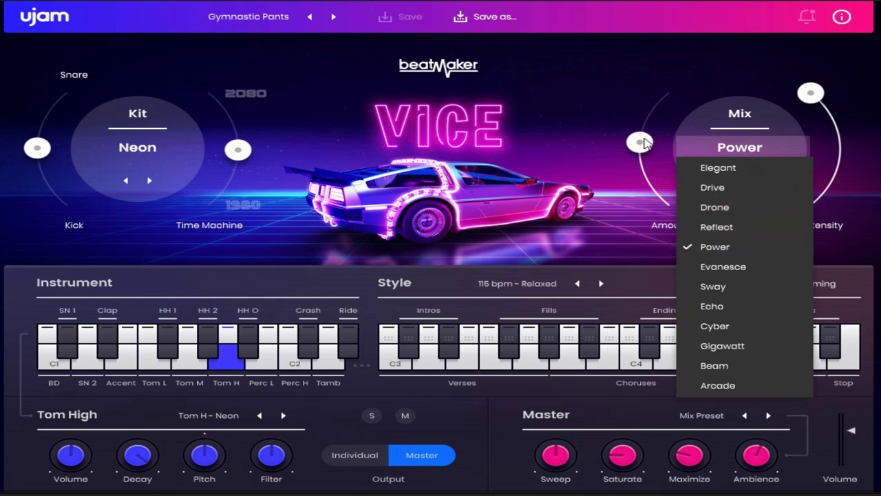
pyautogui.click(642, 172)
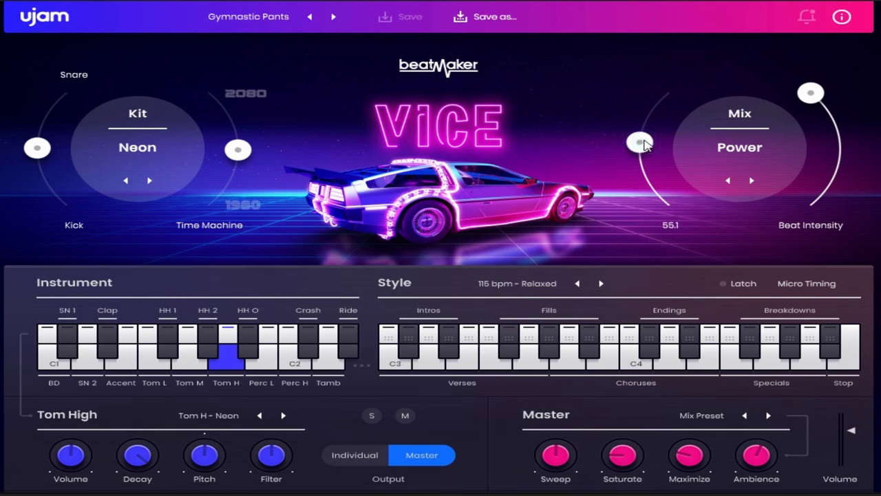
pyautogui.moveTo(646, 142)
pyautogui.mouseDown()
pyautogui.moveTo(688, 57)
pyautogui.moveTo(647, 124)
pyautogui.moveTo(647, 156)
pyautogui.moveTo(640, 148)
pyautogui.mouseUp()
pyautogui.moveTo(811, 92); pyautogui.dragTo(837, 146)
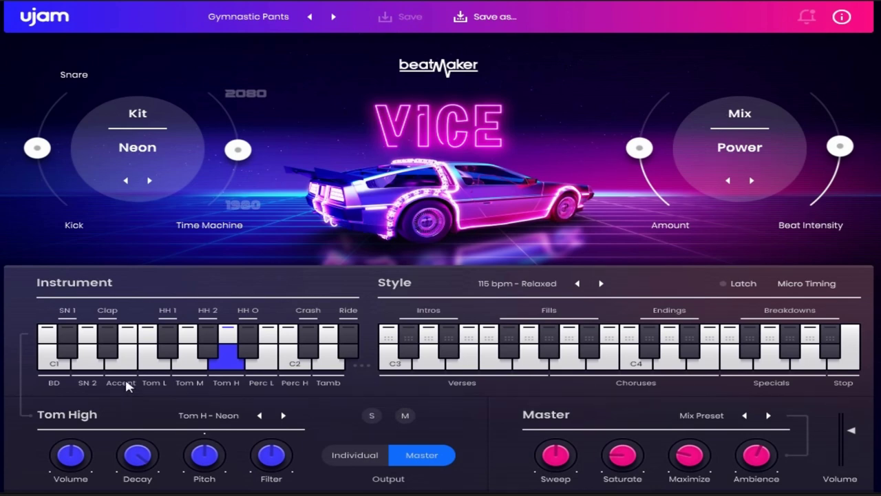
# - Select the Bass Drum and then Snare 2, viewing the list of alternative sounds for each
pyautogui.click(55, 358)
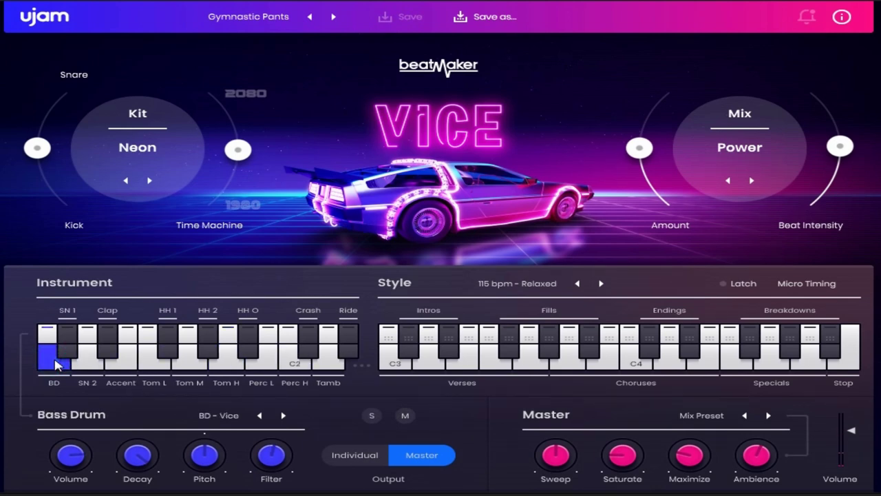
pyautogui.click(55, 372)
pyautogui.click(229, 417)
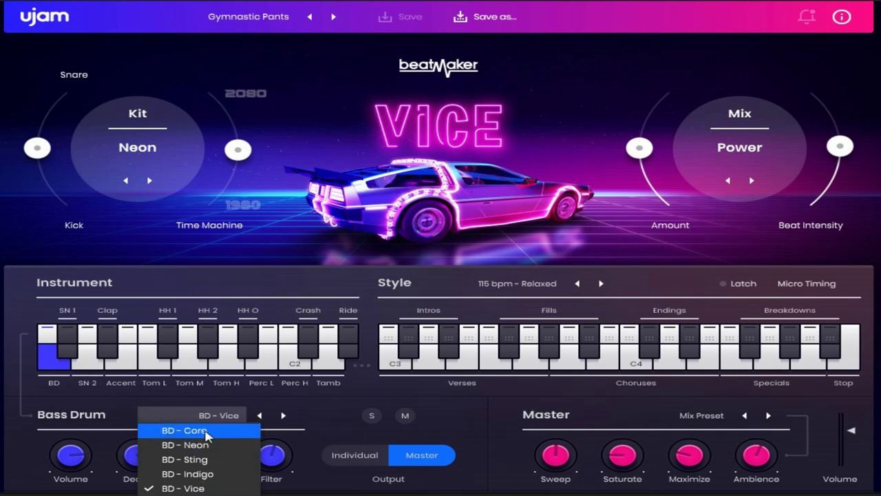
pyautogui.click(94, 368)
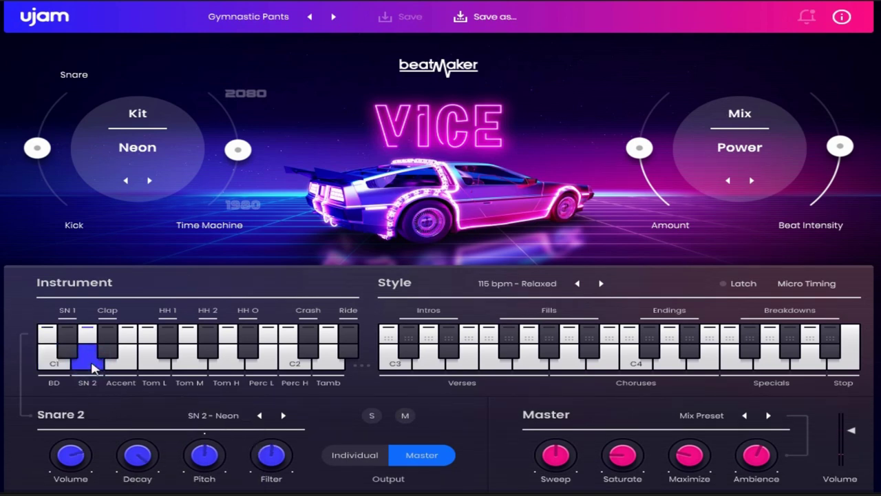
pyautogui.click(221, 417)
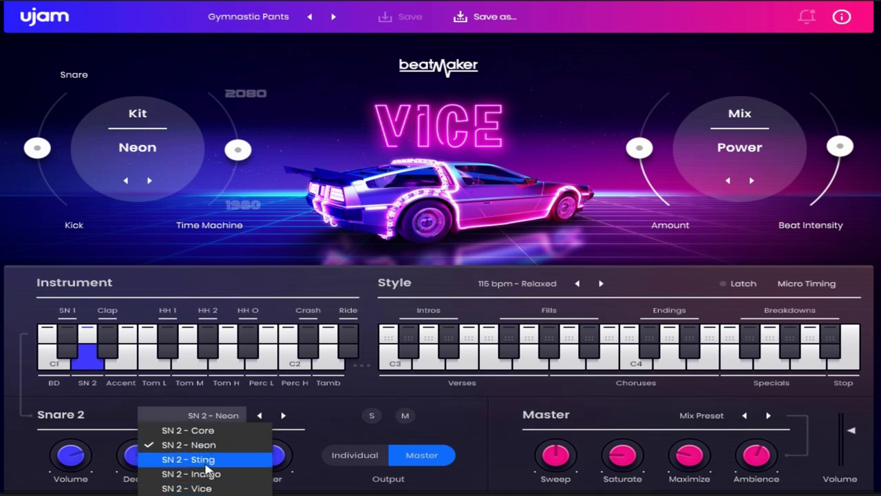
pyautogui.click(104, 491)
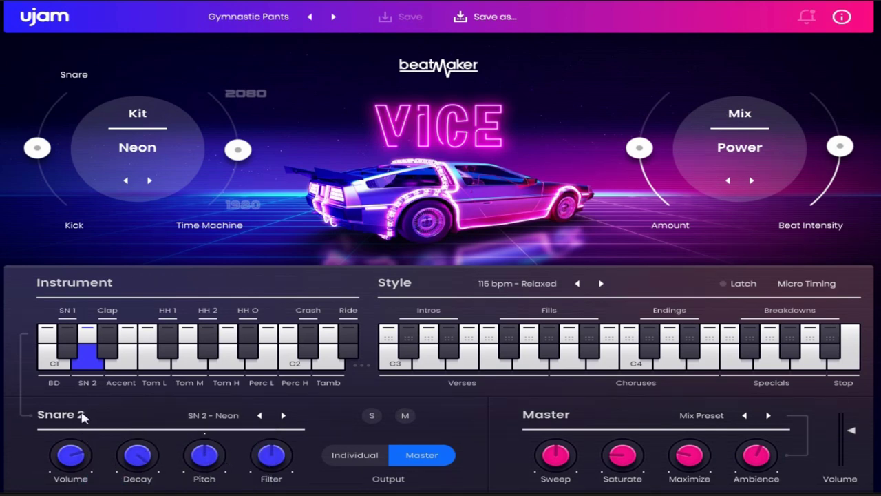
# - Switch Snare 2's output to Individual and back to Master, and view the Master section's preset list
pyautogui.click(365, 456)
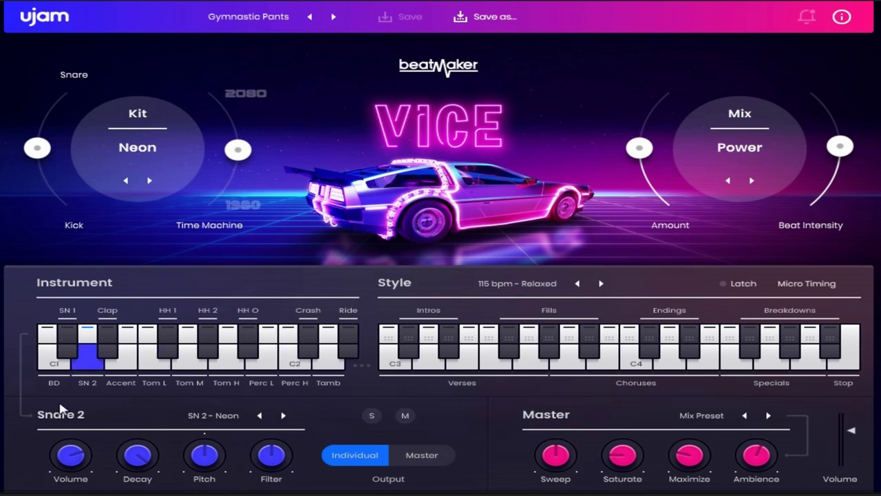
pyautogui.click(415, 458)
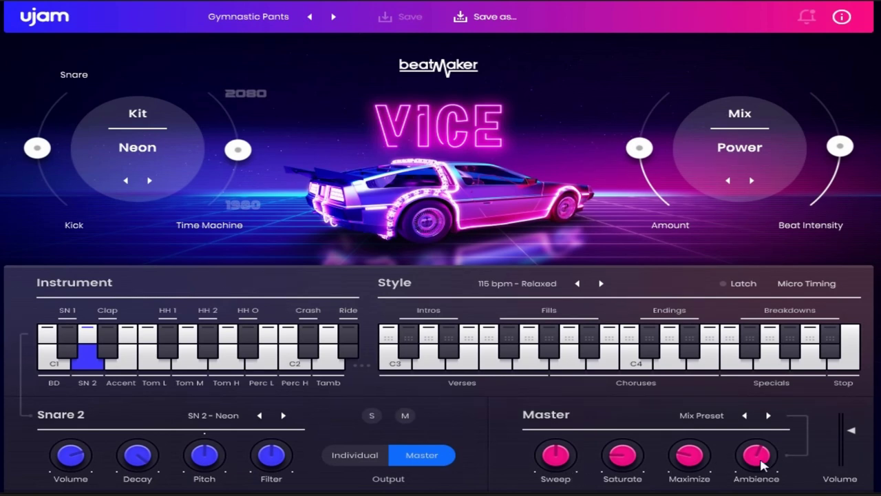
pyautogui.click(704, 415)
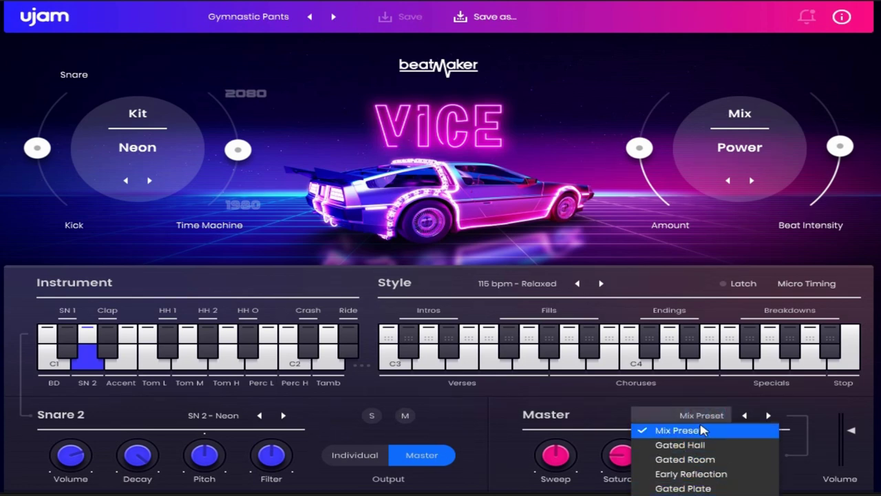
pyautogui.click(823, 393)
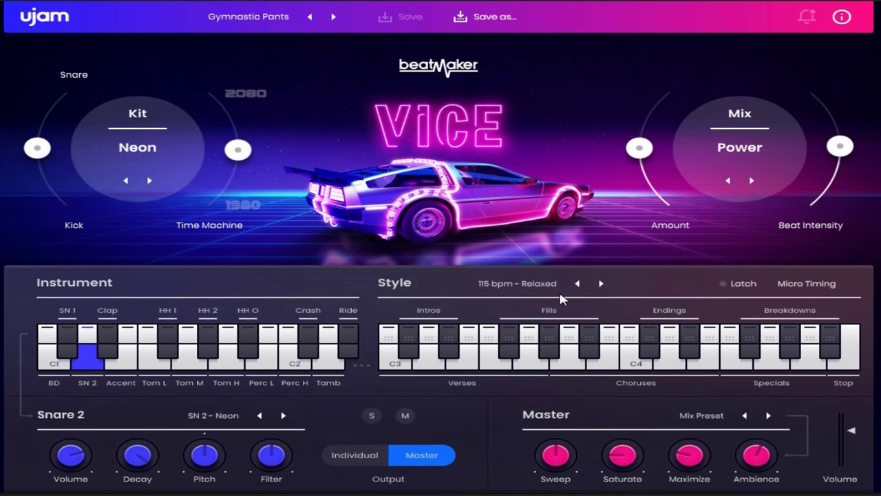
# - Set the beat style to "127 bpm - When Birds Cry"
pyautogui.click(537, 286)
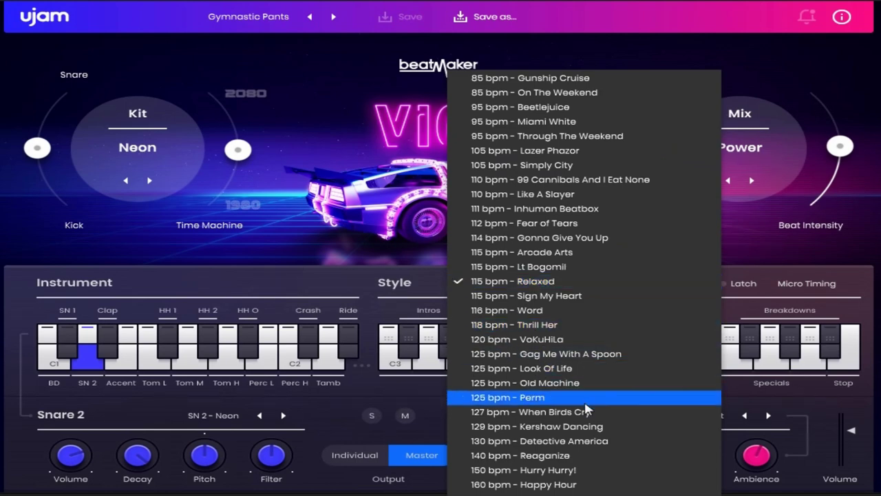
pyautogui.click(550, 415)
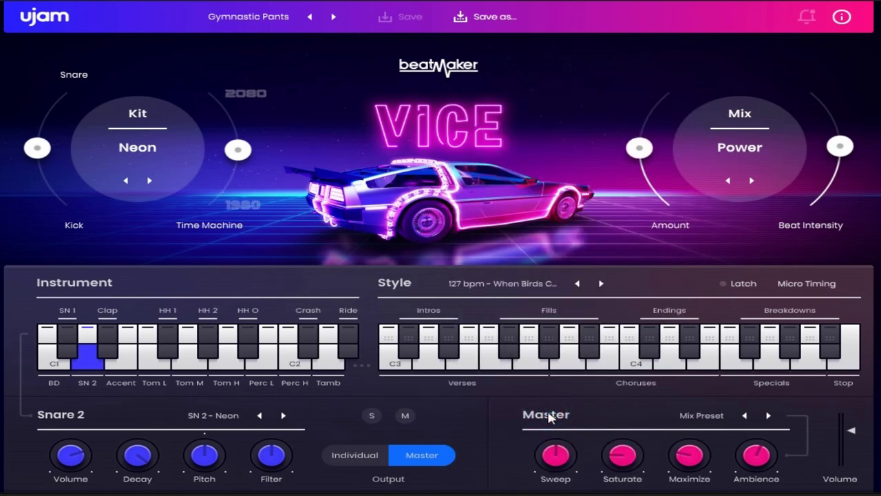
pyautogui.click(514, 292)
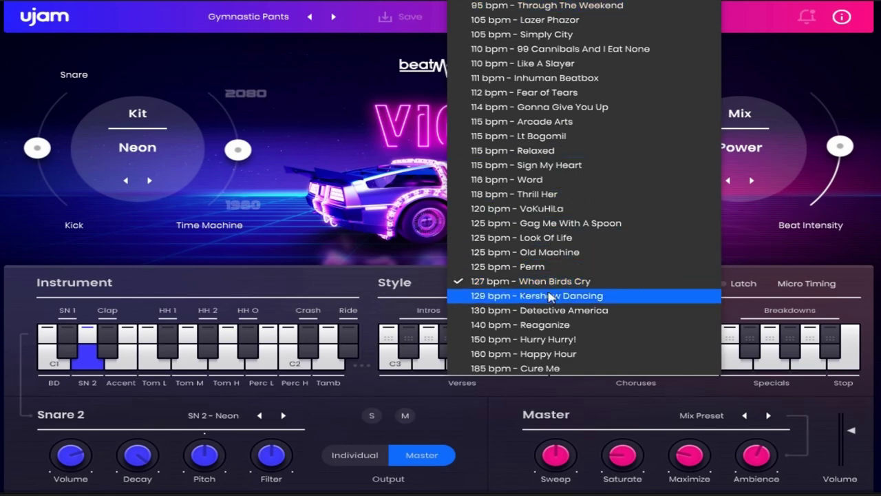
pyautogui.click(433, 298)
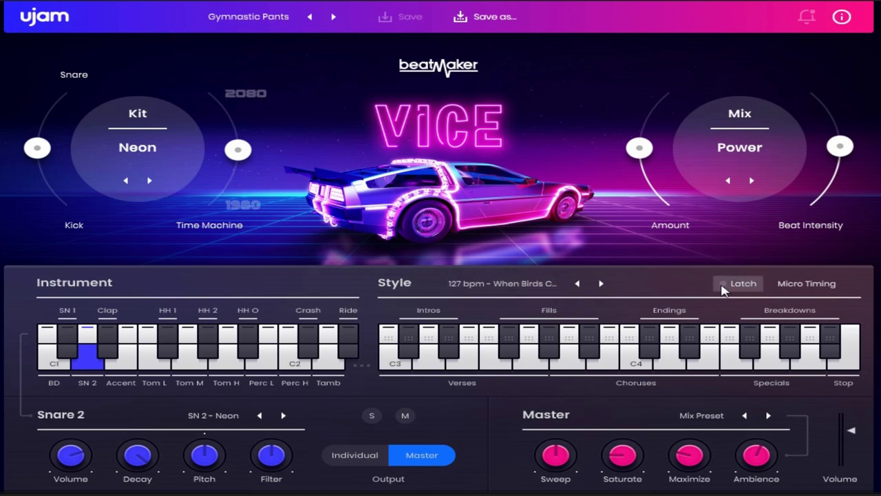
# - View the style's Micro Timing options and leave Latch switched on
pyautogui.click(818, 288)
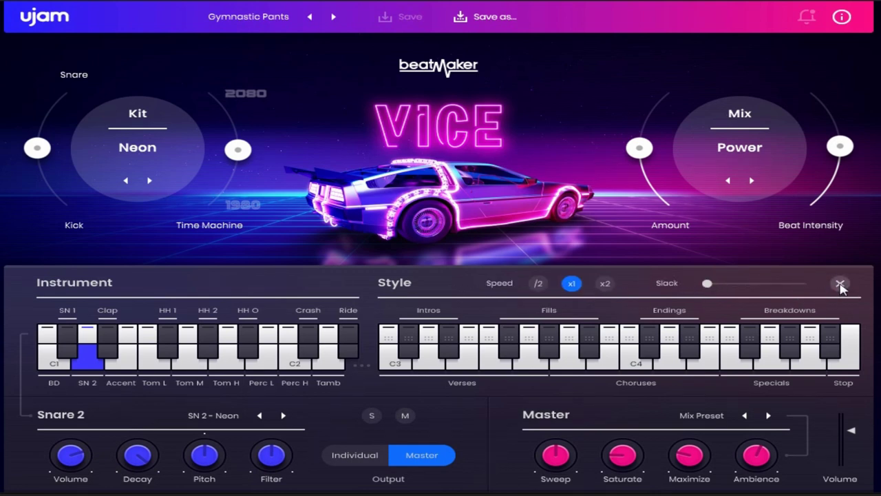
pyautogui.click(840, 285)
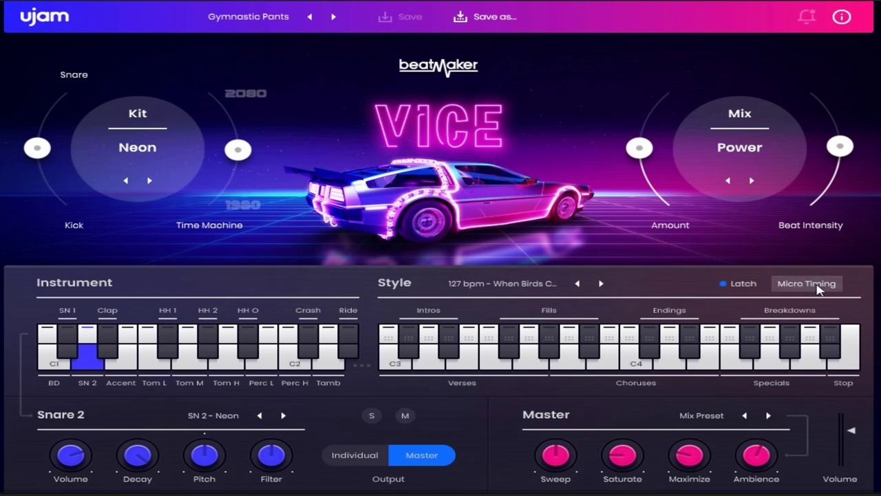
pyautogui.click(727, 288)
pyautogui.click(727, 287)
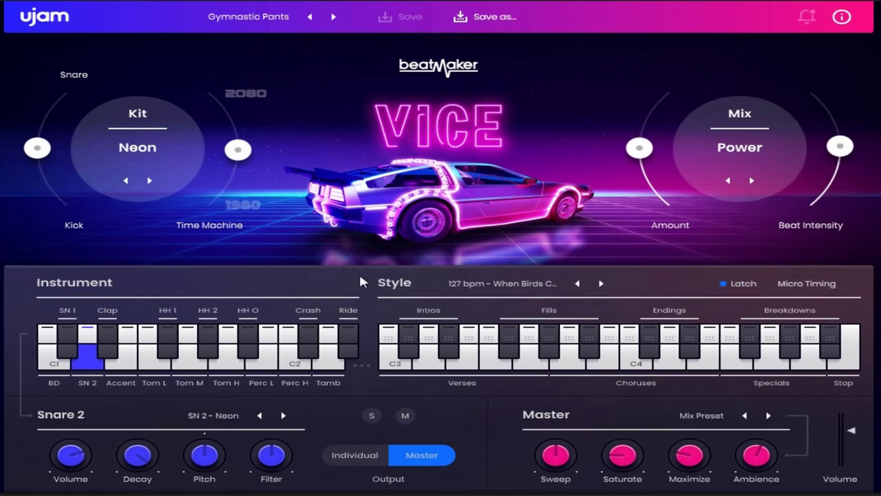
# - Audition style phrases with the C3 verse looping, and stop playback by switching Latch off and back on
pyautogui.click(404, 364)
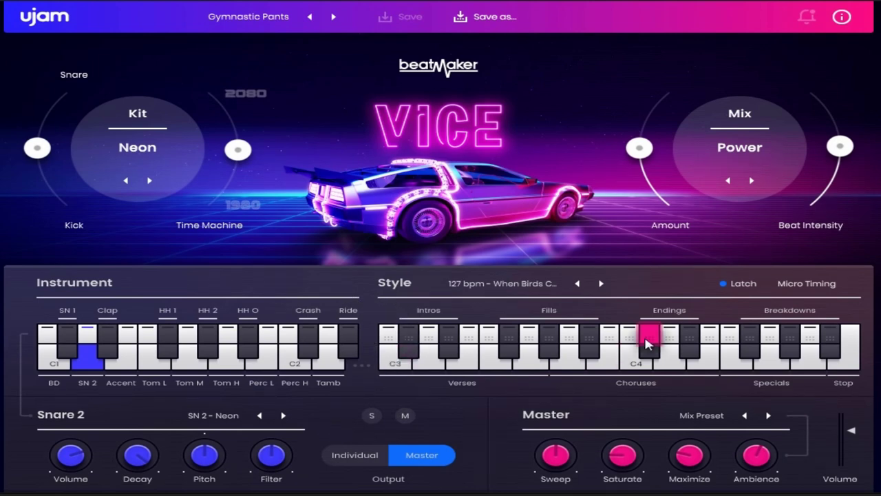
pyautogui.click(528, 341)
pyautogui.click(397, 364)
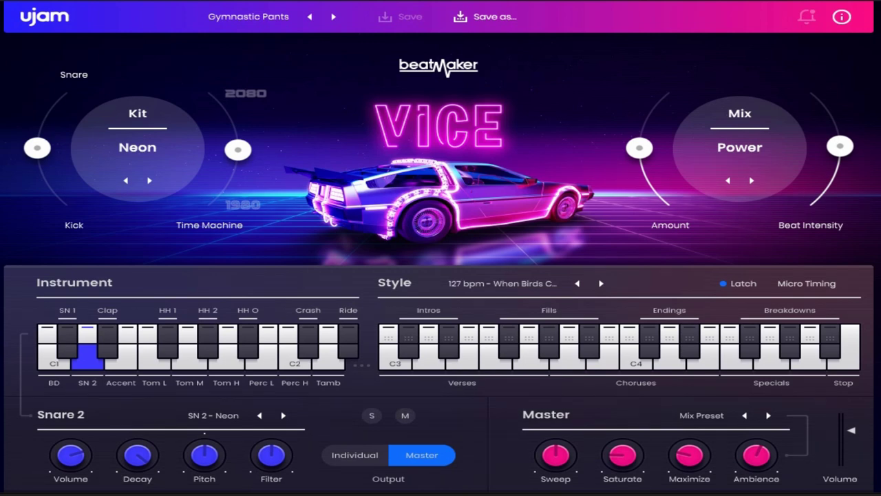
pyautogui.click(389, 358)
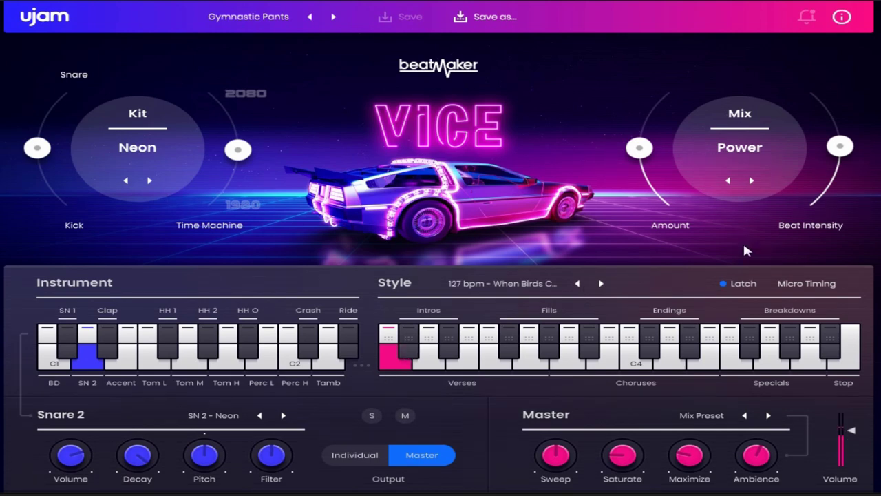
pyautogui.click(727, 285)
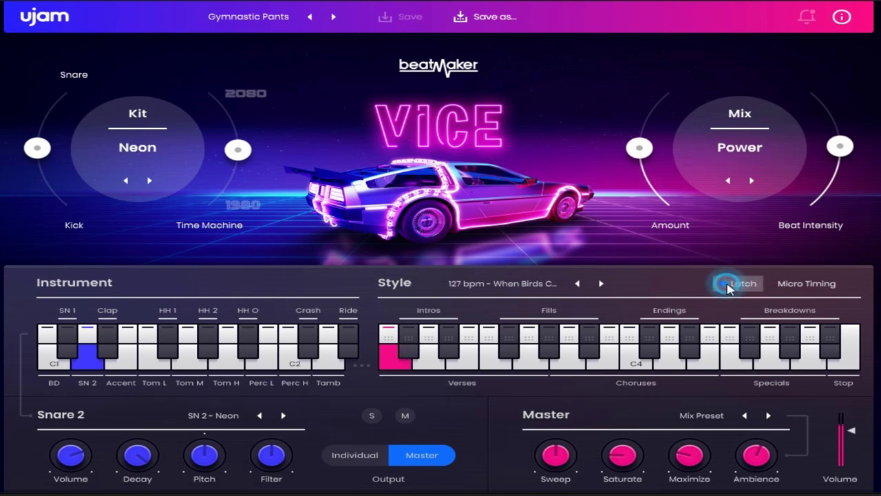
pyautogui.click(728, 286)
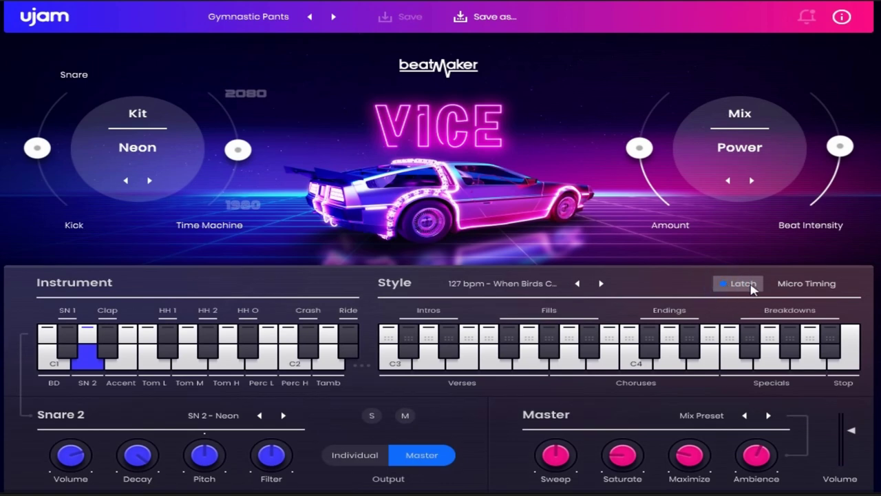
# - Start the latched C3 verse and trigger the first fill over it
pyautogui.click(430, 369)
pyautogui.click(398, 364)
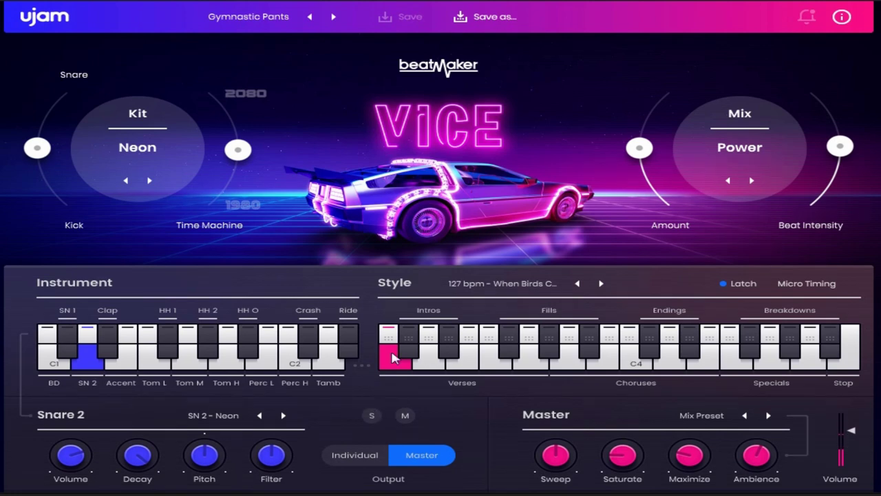
pyautogui.click(508, 344)
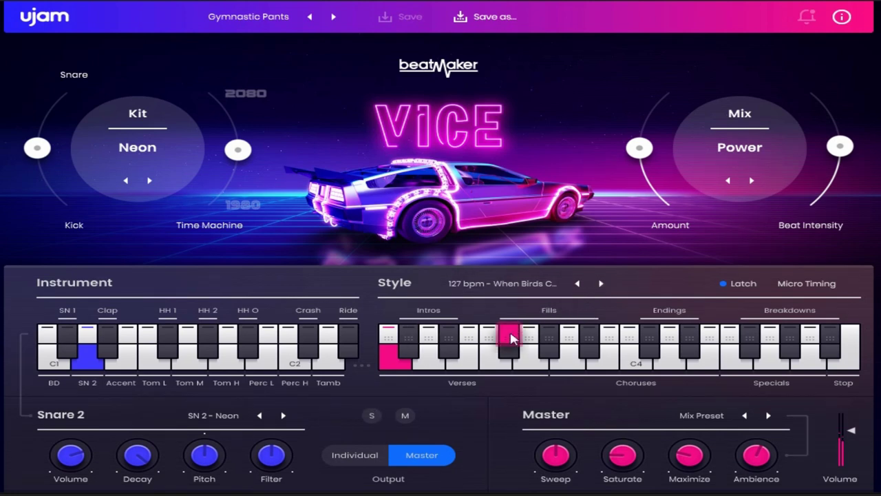
pyautogui.click(510, 353)
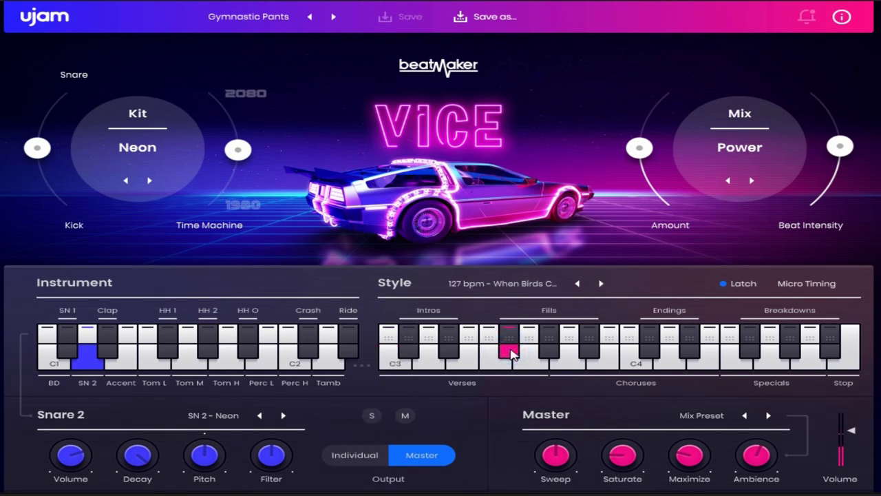
pyautogui.click(448, 351)
# - Play the C4 chorus, switch to the first breakdown, return to the C4 chorus and trigger the third fill
pyautogui.click(630, 352)
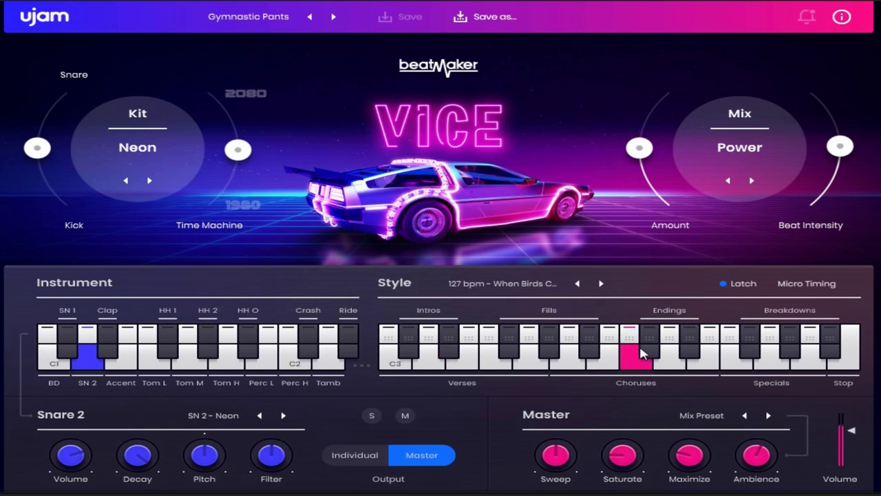
pyautogui.click(761, 355)
pyautogui.click(750, 348)
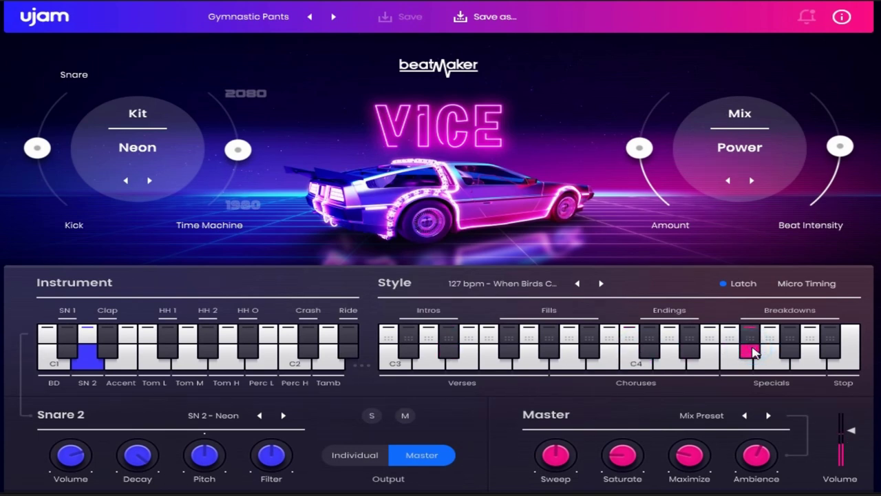
pyautogui.click(637, 355)
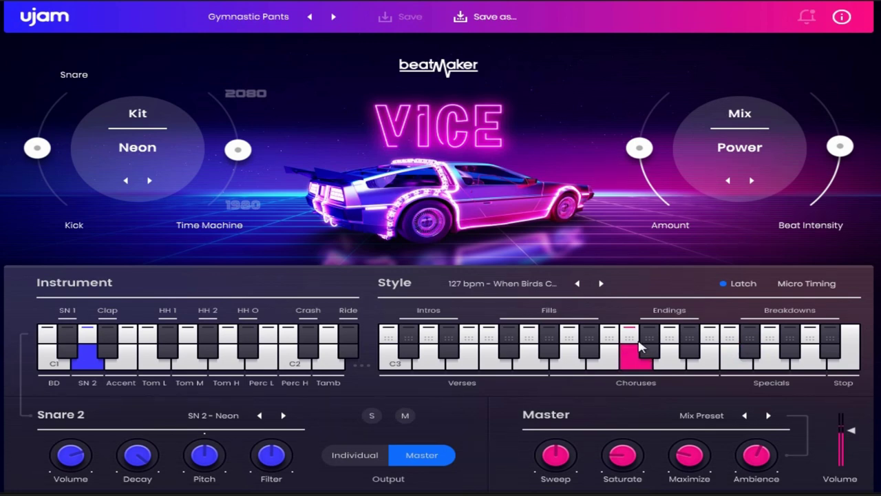
pyautogui.click(588, 350)
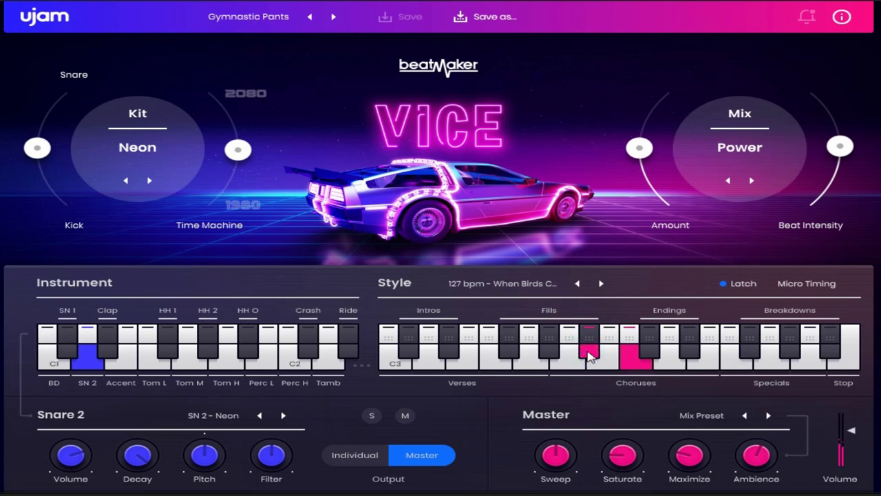
# - Play the D3 verse, switch through the G4, F4 and A4 specials, and end playback with the Stop phrase
pyautogui.click(425, 364)
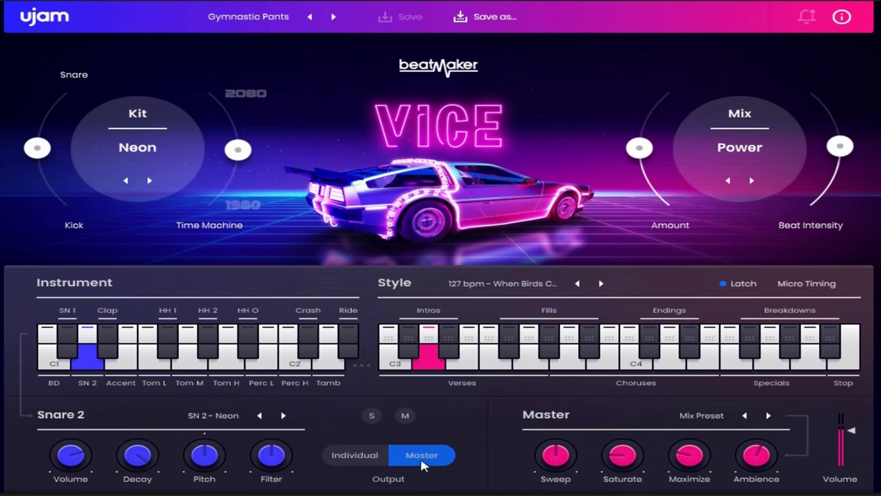
pyautogui.click(773, 365)
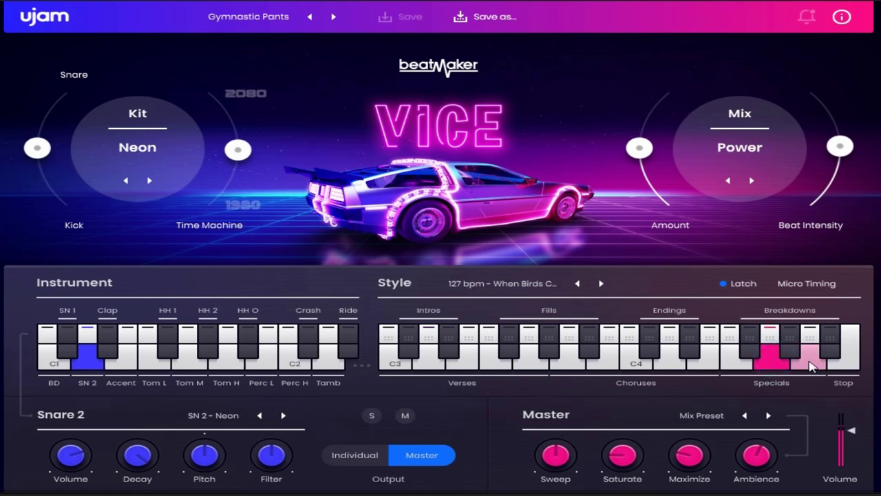
pyautogui.click(741, 364)
pyautogui.click(808, 363)
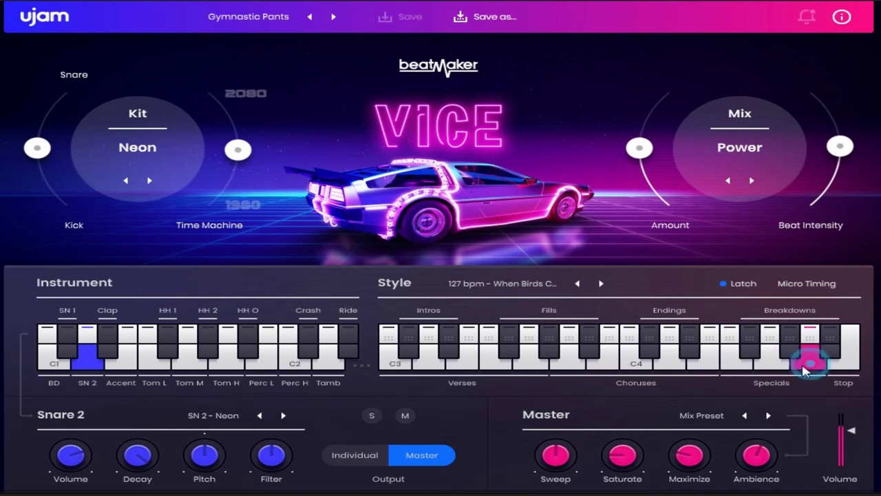
pyautogui.click(850, 364)
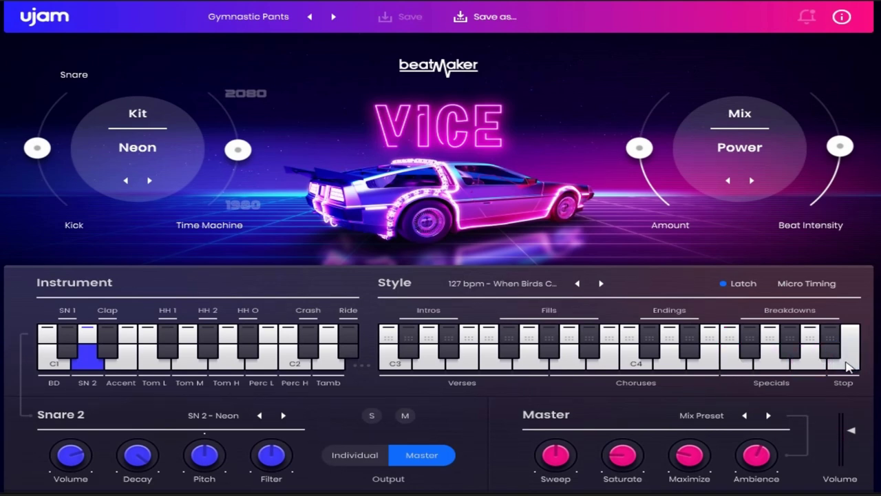
# - View the factory preset categories and close the list without choosing a preset
pyautogui.click(249, 17)
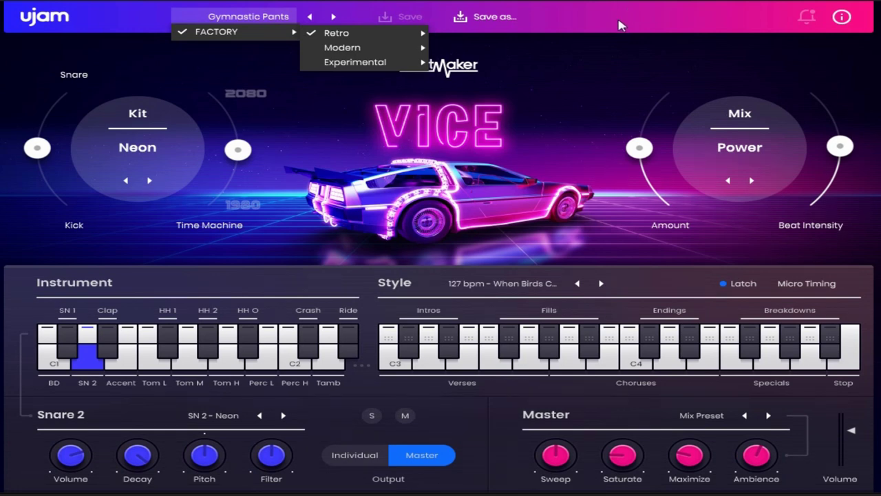
pyautogui.click(619, 23)
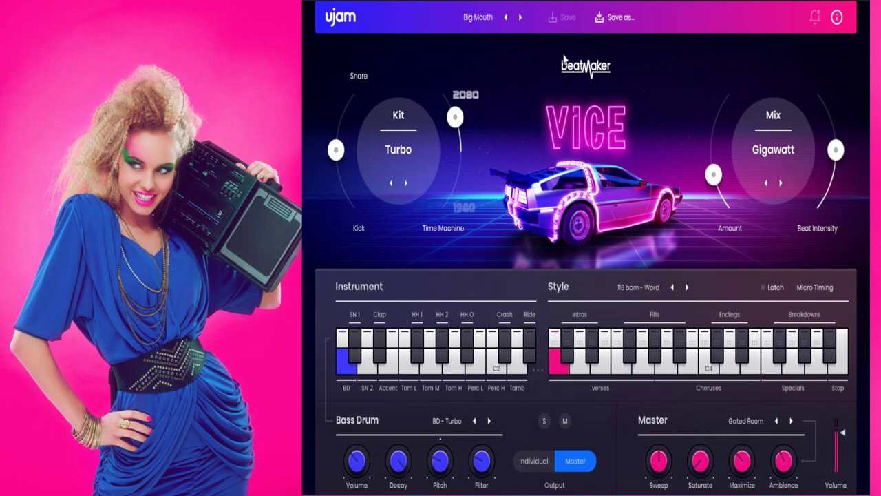
pyautogui.click(568, 20)
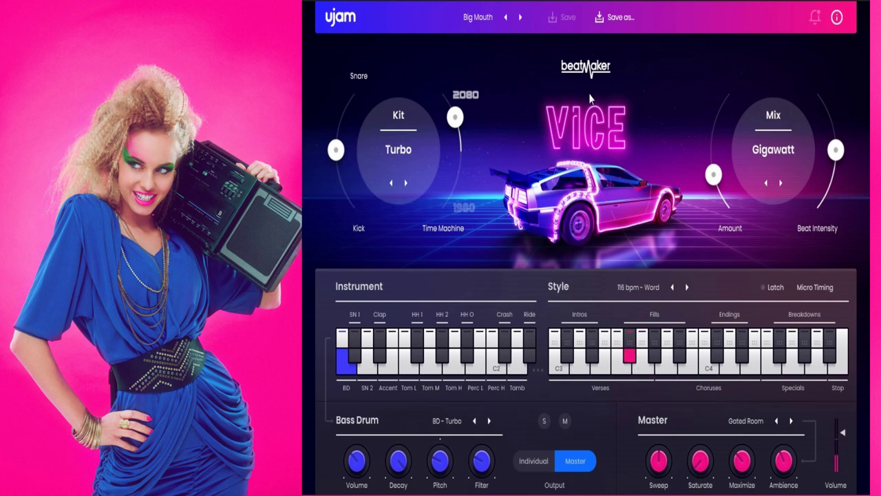
# - Change the style to 118 bpm - Thrill Her, and advance from Big Mouth to the Dancing Cashews preset
pyautogui.click(652, 292)
pyautogui.click(645, 302)
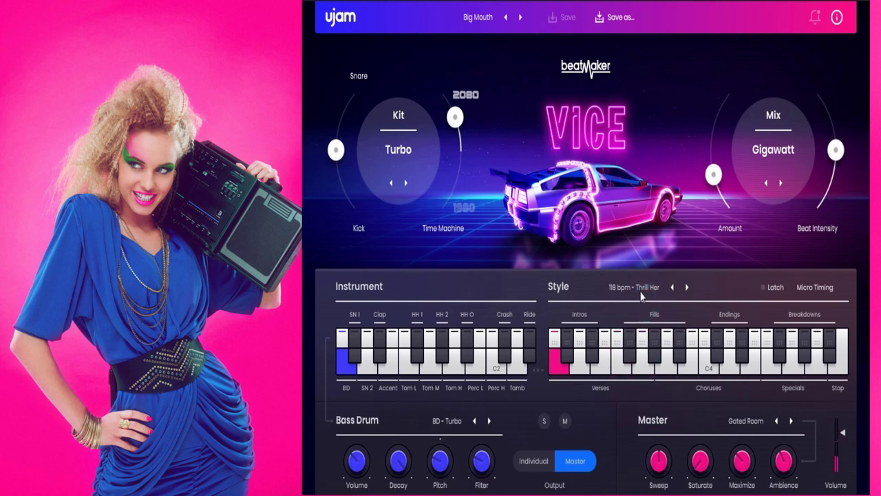
pyautogui.click(521, 18)
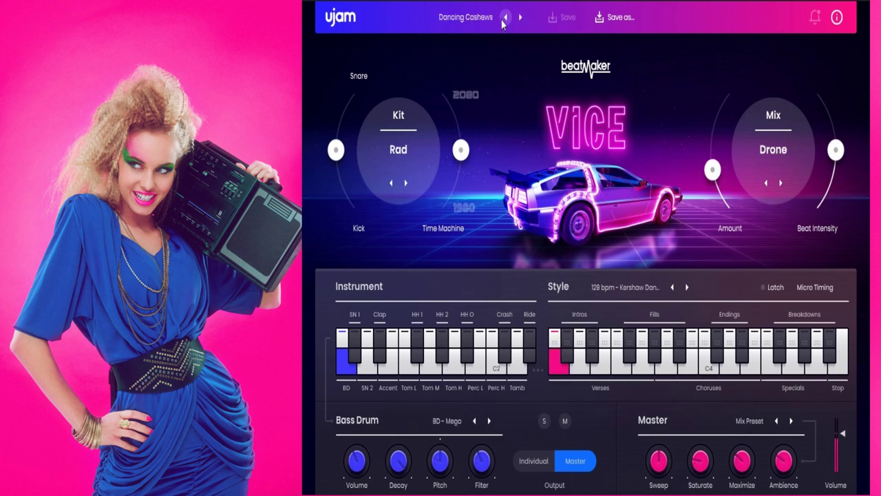
# - Load the Evil Dad preset from the factory Retro category
pyautogui.click(469, 19)
pyautogui.moveTo(482, 32)
pyautogui.moveTo(536, 40)
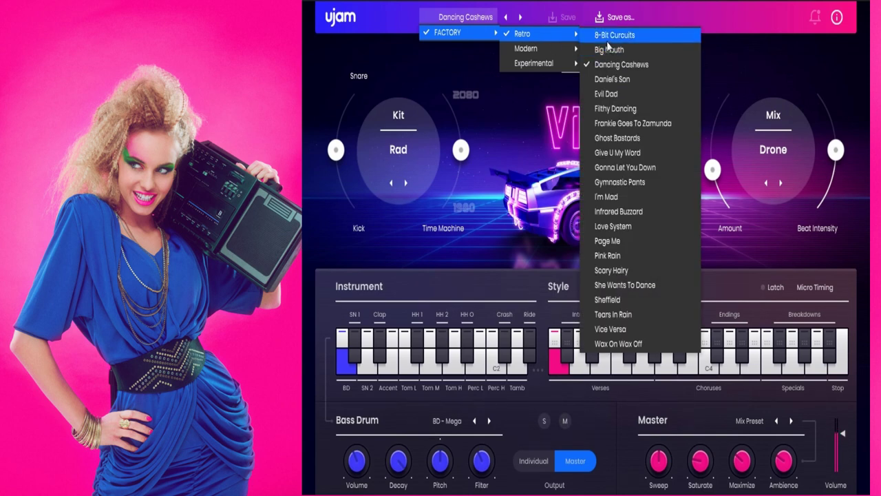
pyautogui.click(610, 93)
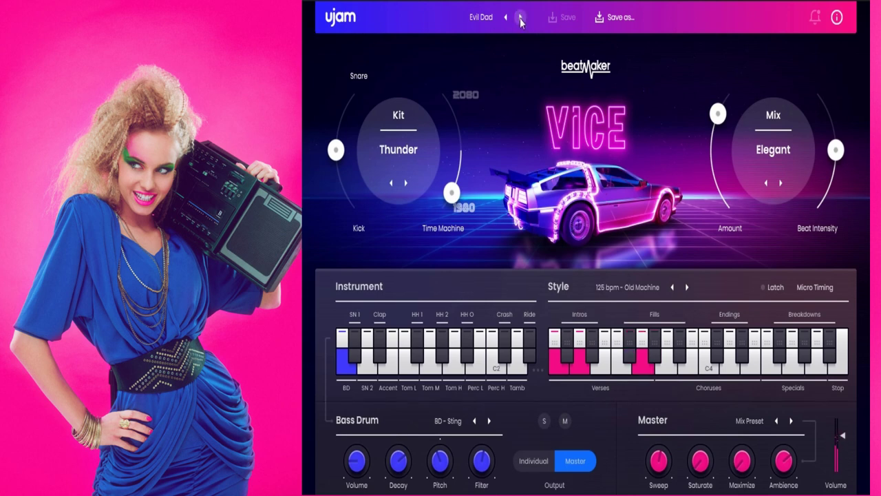
# - Load the Retro preset Filthy Dancing and raise its Beat Intensity close to the maximum
pyautogui.click(480, 17)
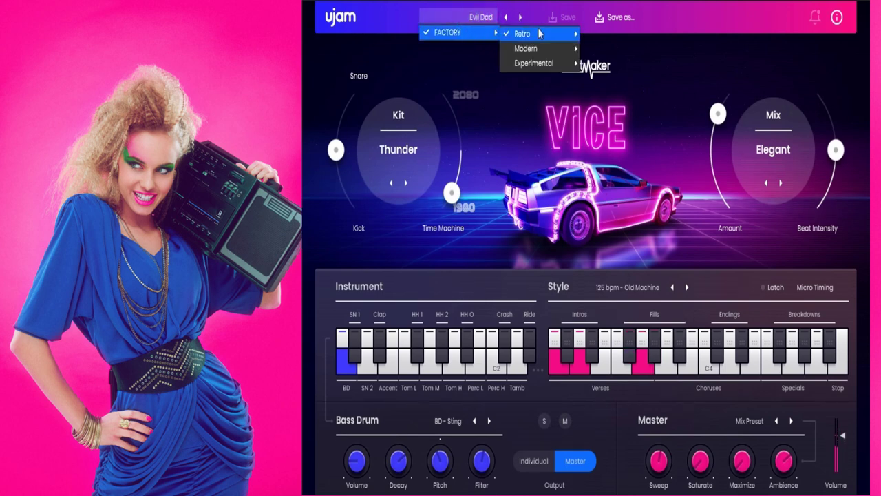
pyautogui.moveTo(572, 33)
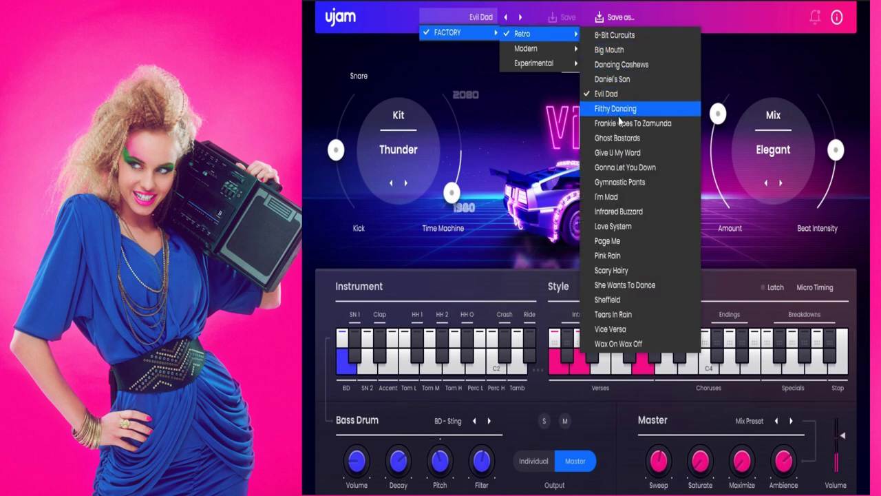
pyautogui.click(619, 111)
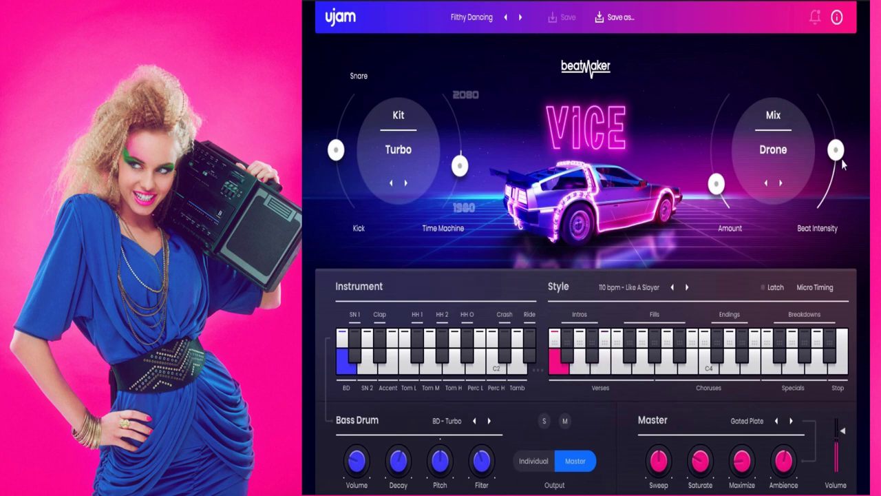
pyautogui.moveTo(835, 150); pyautogui.dragTo(829, 83)
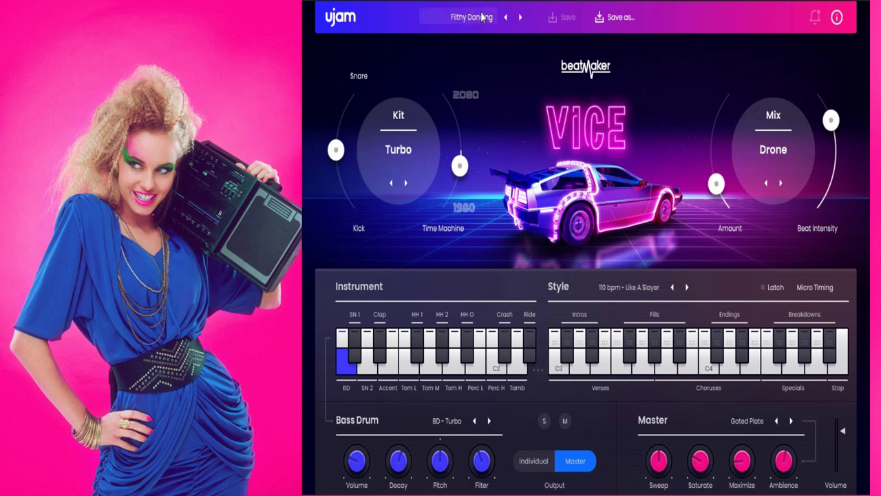
# - Load the Frankie Goes To Zamunda preset, raise the bass drum's volume and move Time Machine slightly above the midpoint
pyautogui.click(520, 17)
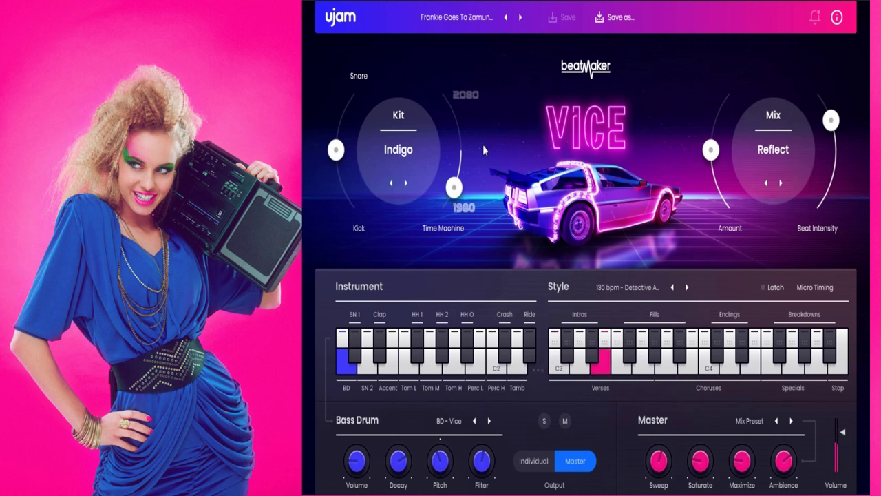
pyautogui.click(352, 458)
pyautogui.moveTo(352, 458); pyautogui.dragTo(368, 394)
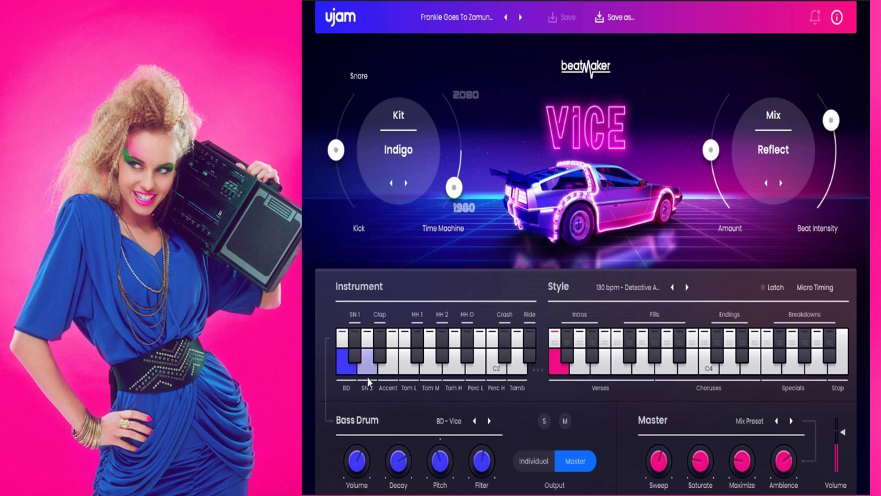
pyautogui.moveTo(455, 190); pyautogui.dragTo(461, 144)
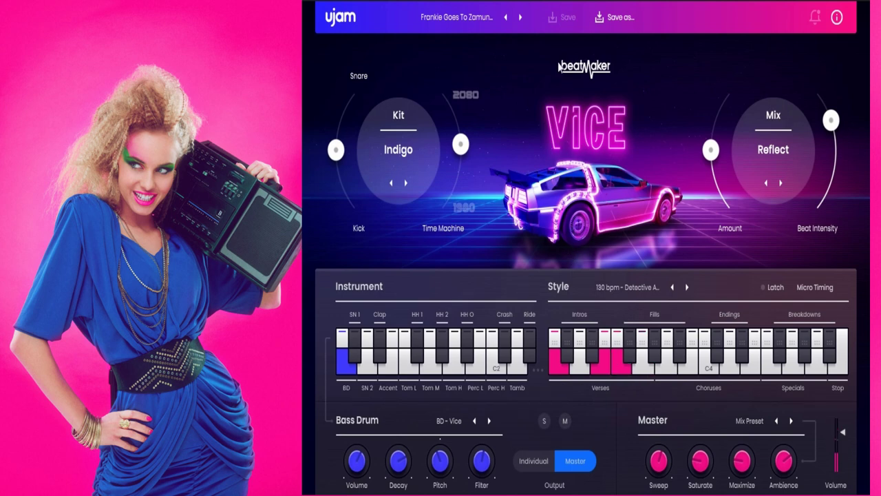
# - Step through the next presets, Ghost Bastards and Give U My Word, to Gonna Let You Down
pyautogui.click(520, 19)
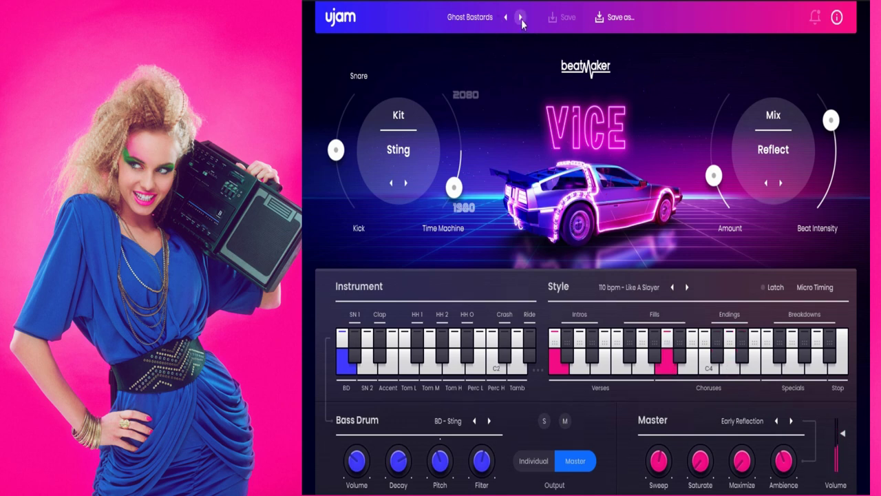
pyautogui.click(521, 17)
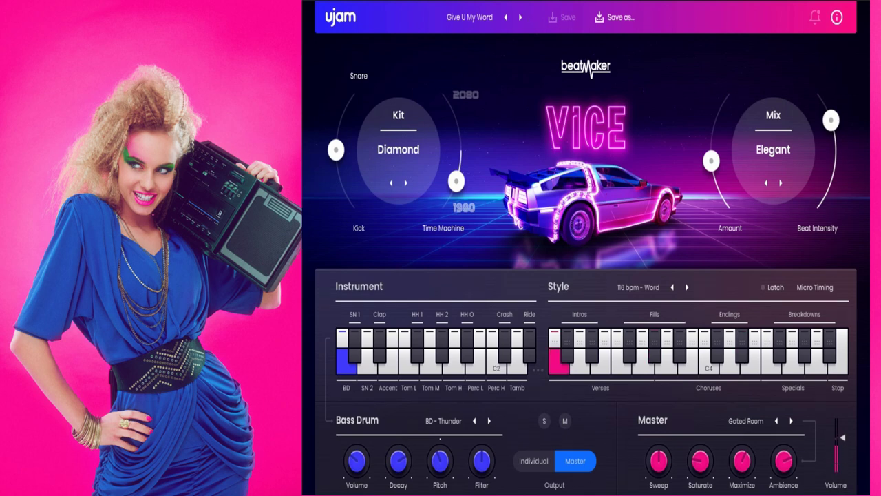
pyautogui.click(521, 17)
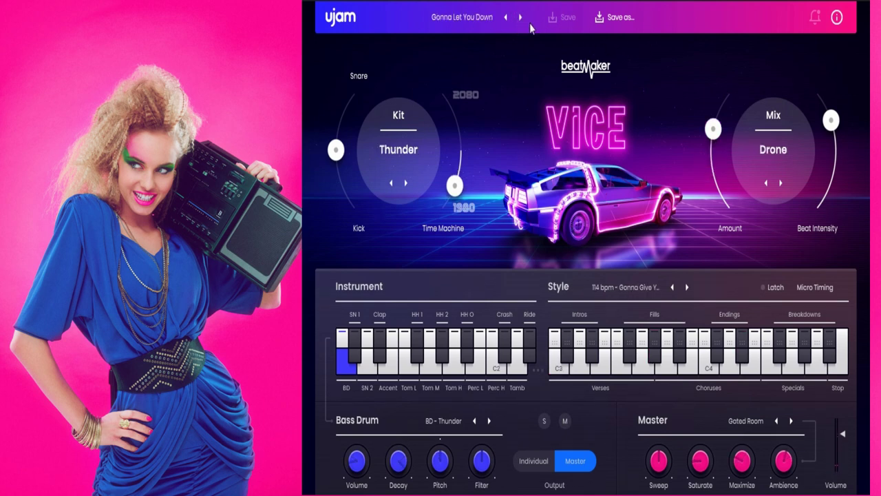
# - Load the I'm Mad preset from the factory Retro category
pyautogui.click(480, 26)
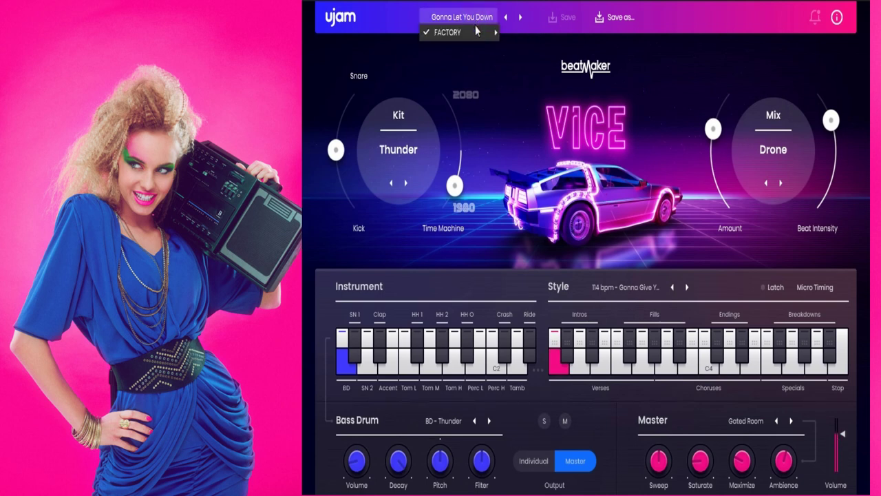
pyautogui.moveTo(475, 32)
pyautogui.moveTo(565, 33)
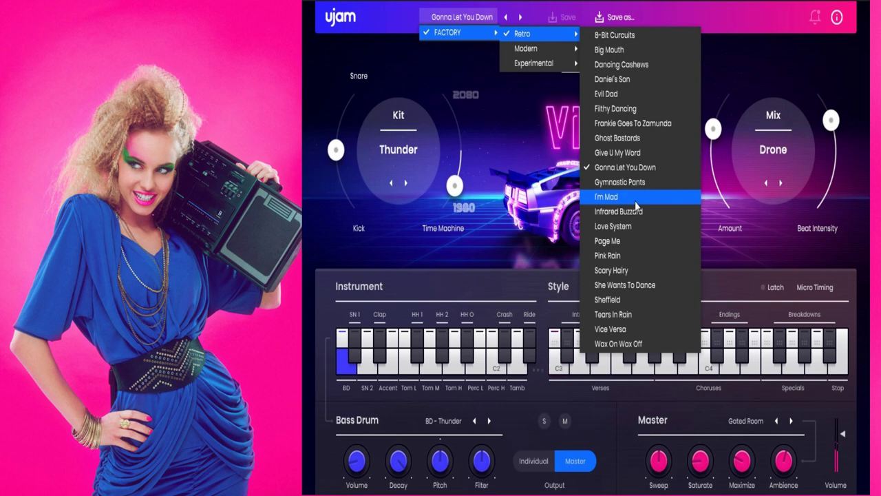
pyautogui.click(635, 199)
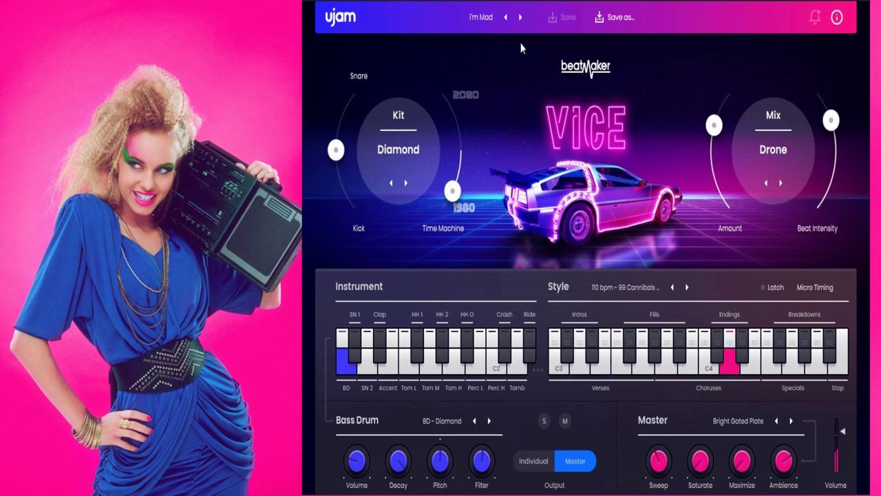
# - Load the Retro preset Infrared Buzzard, and advance to the Love System preset
pyautogui.click(480, 17)
pyautogui.moveTo(482, 33)
pyautogui.moveTo(548, 37)
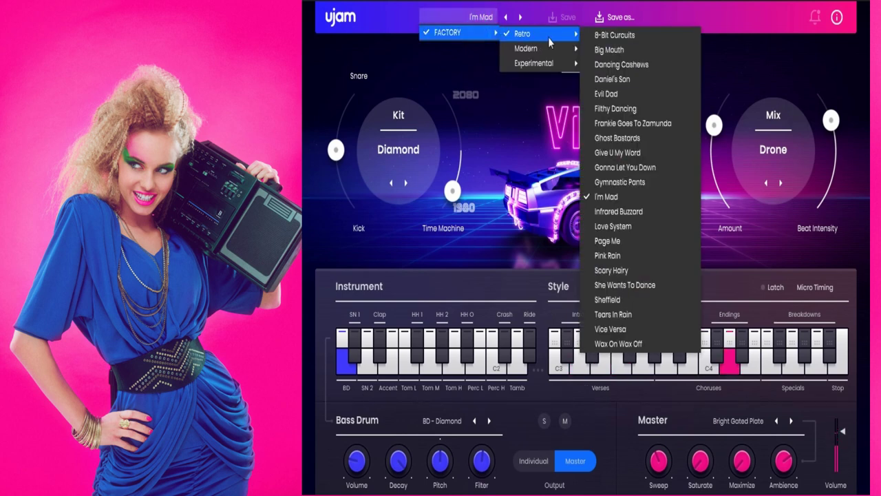
pyautogui.click(619, 212)
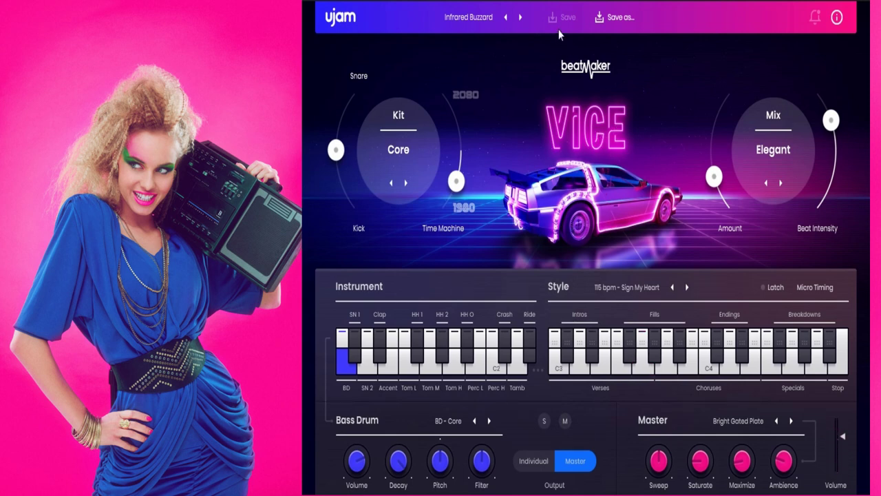
pyautogui.click(520, 19)
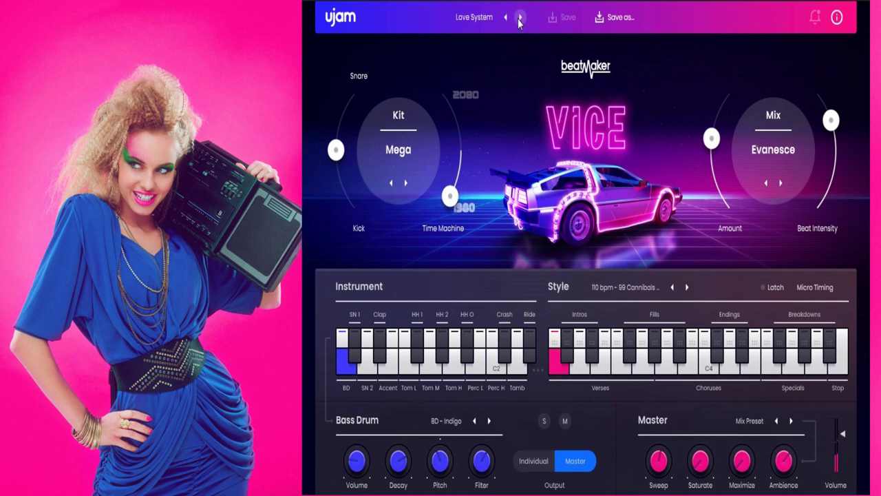
# - Load the Pink Rain preset from the factory Retro category
pyautogui.click(468, 18)
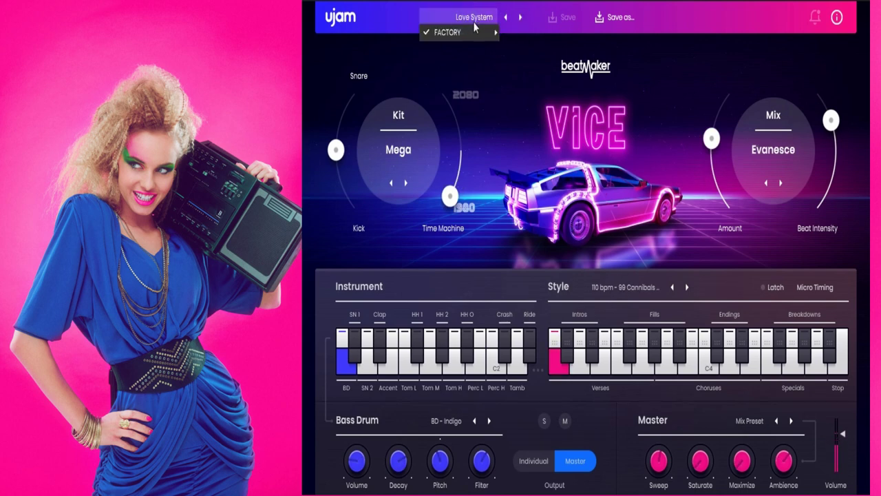
pyautogui.moveTo(482, 33)
pyautogui.moveTo(554, 38)
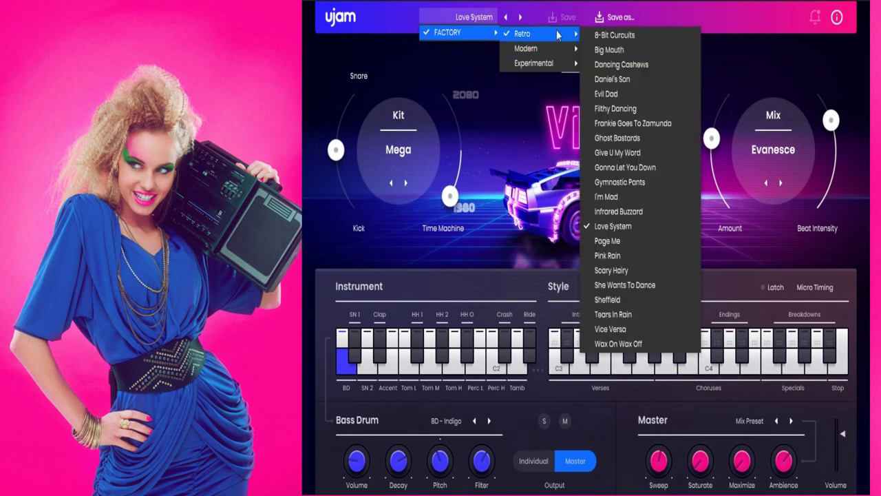
pyautogui.click(609, 256)
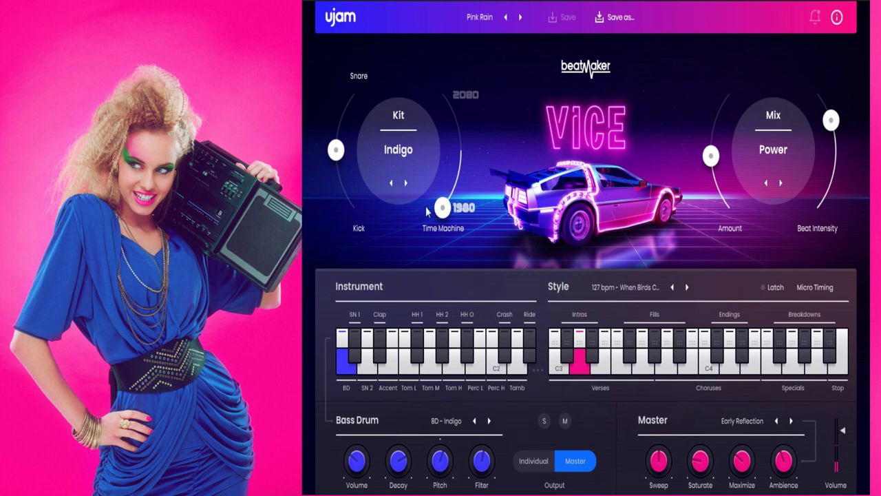
# - Audition Pink Rain's Snare 2 and Clap, return to the bass drum and raise its volume
pyautogui.moveTo(339, 151)
pyautogui.mouseDown()
pyautogui.moveTo(342, 103)
pyautogui.moveTo(323, 222)
pyautogui.moveTo(329, 150)
pyautogui.mouseUp()
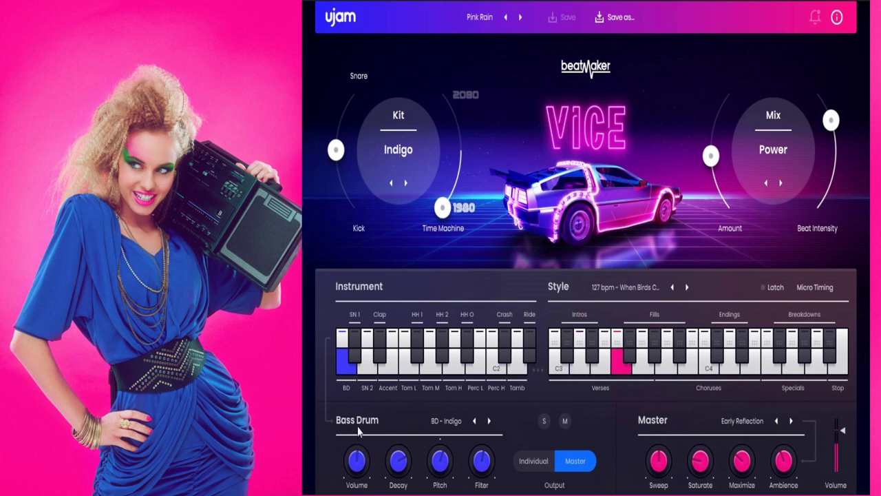
pyautogui.click(366, 364)
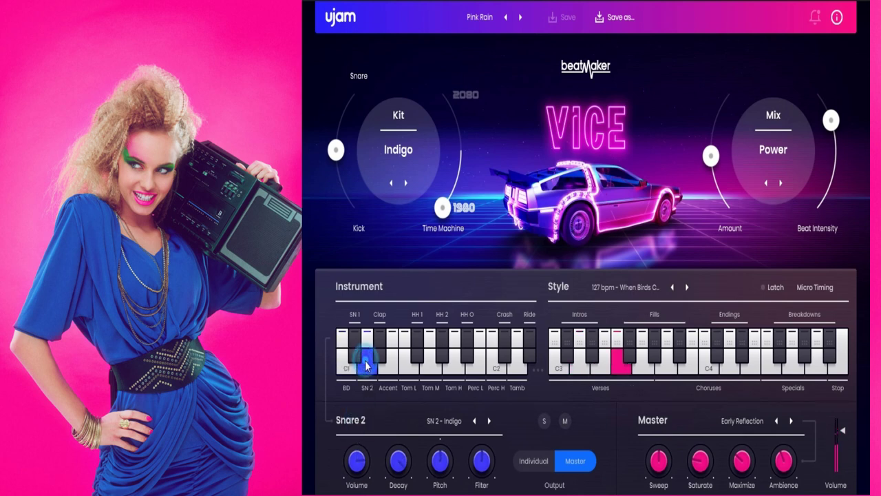
pyautogui.click(380, 355)
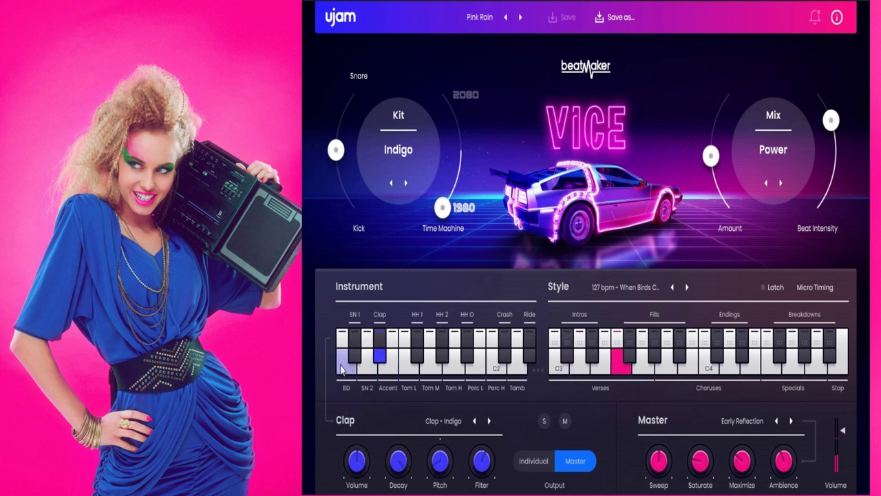
pyautogui.click(347, 371)
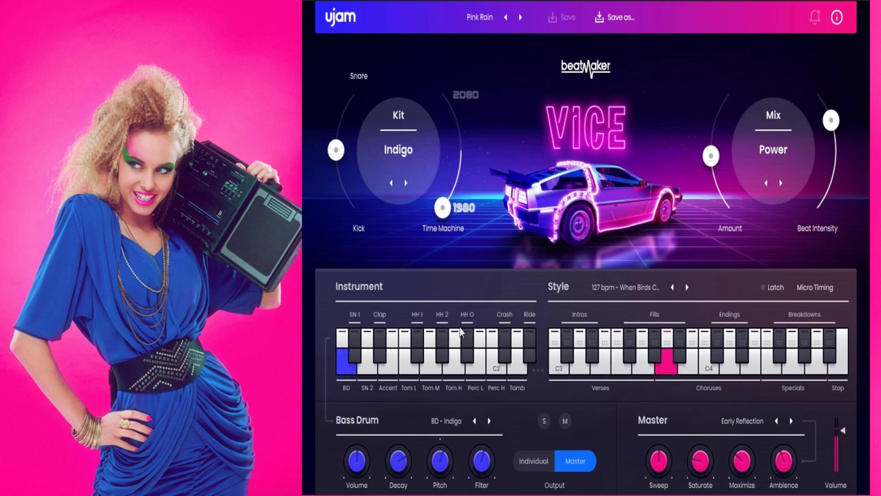
pyautogui.moveTo(352, 437)
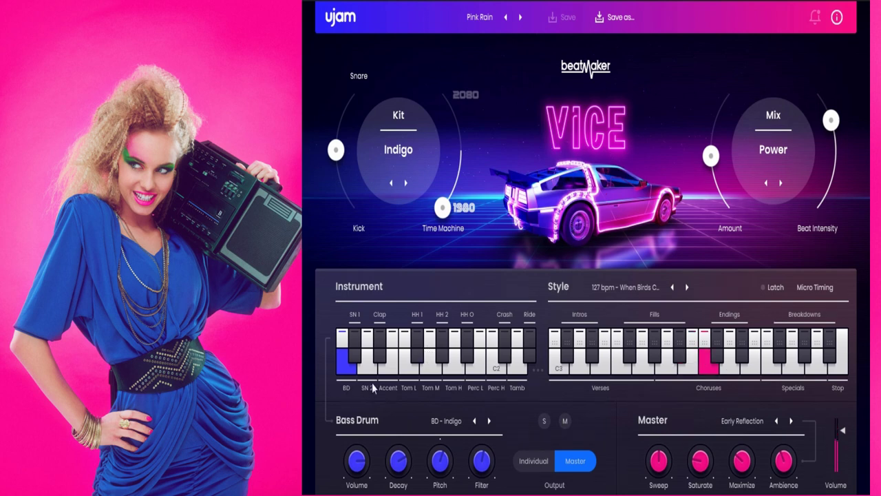
# - Adjust the volumes of Pink Rain's bass drum and Snare 2, and reselect the bass drum
pyautogui.click(352, 371)
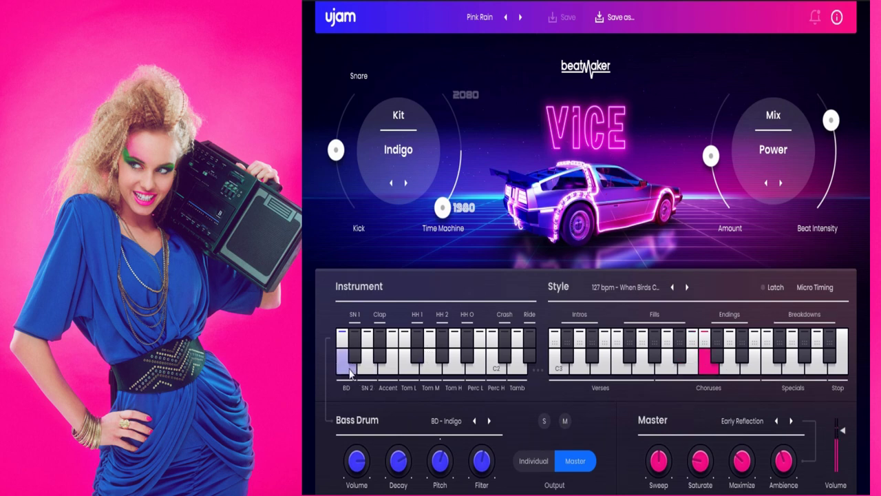
pyautogui.moveTo(356, 460); pyautogui.dragTo(356, 482)
pyautogui.click(373, 375)
pyautogui.moveTo(356, 460); pyautogui.dragTo(356, 488)
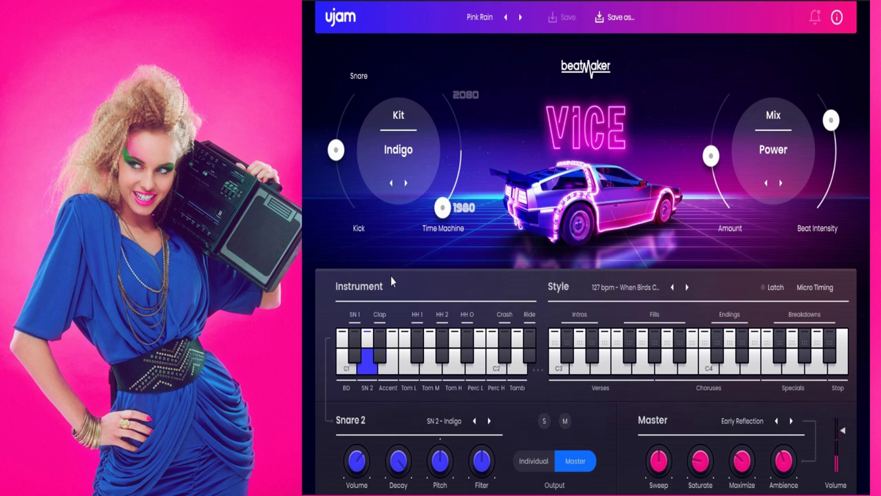
pyautogui.click(351, 229)
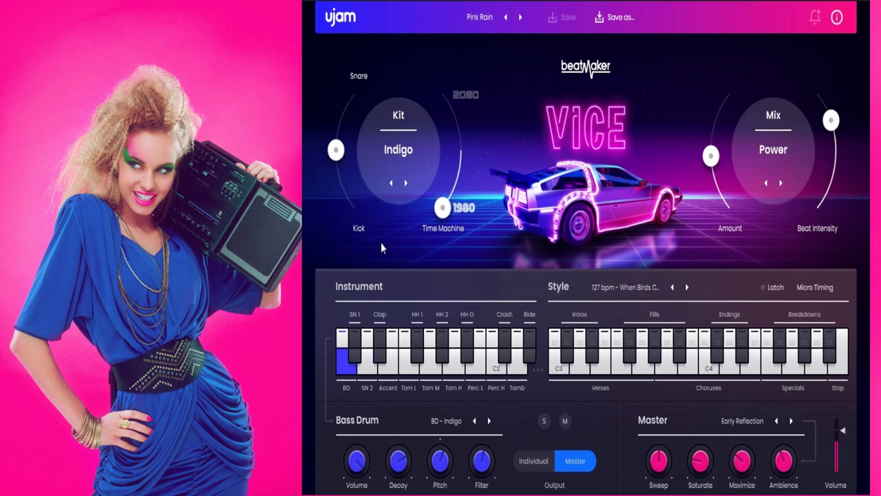
# - Advance to the Scary Hairy preset and audition it with the styles 125 bpm - Gag Me With A Spoon and 85 bpm - Gunship Cruise
pyautogui.click(519, 17)
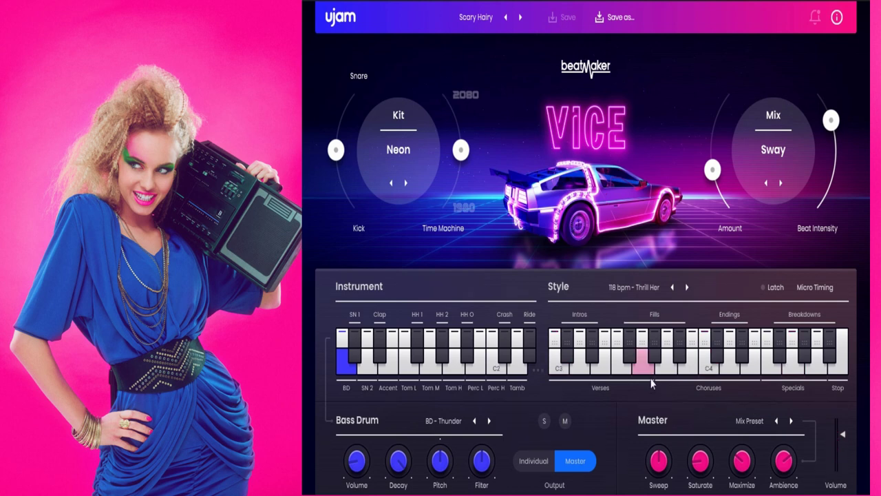
pyautogui.click(634, 290)
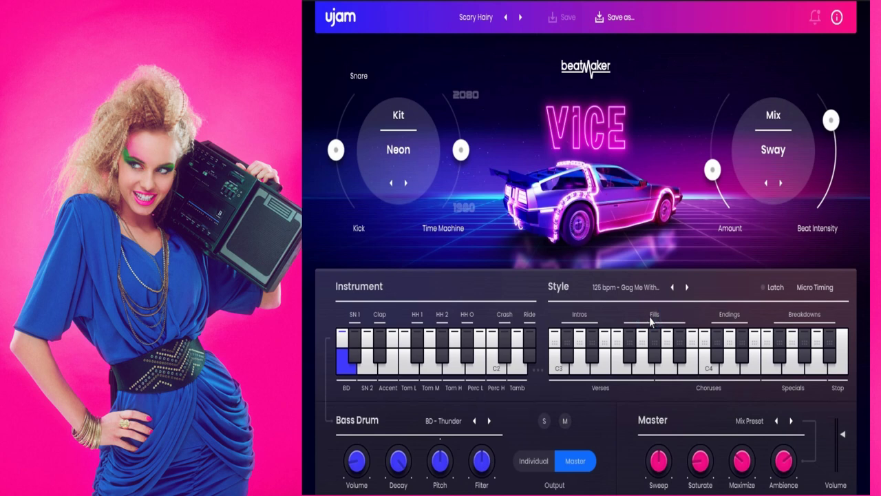
pyautogui.click(650, 289)
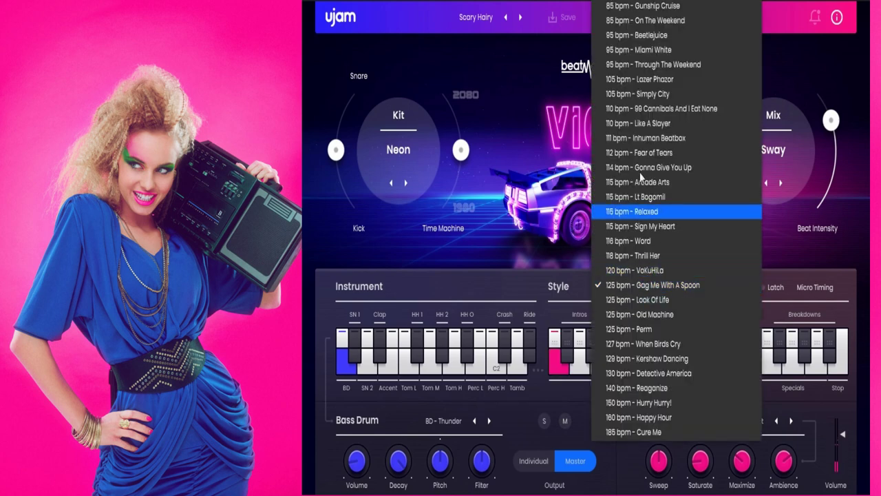
pyautogui.click(675, 12)
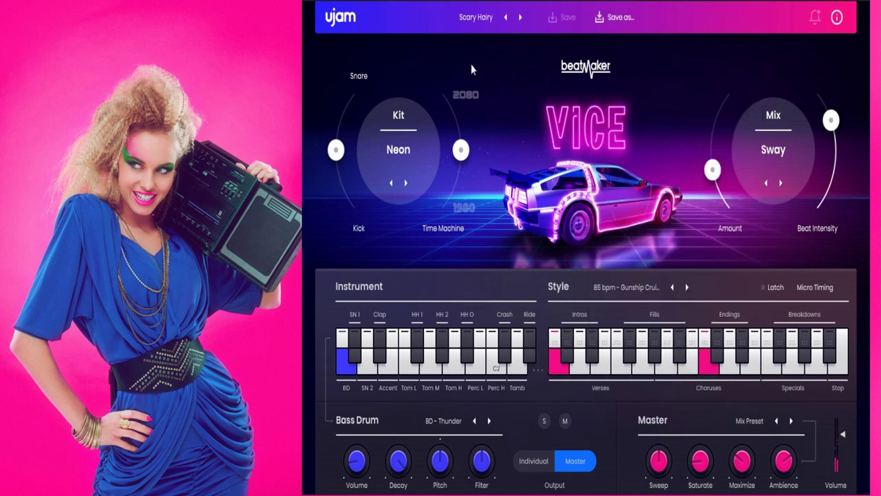
# - Load the She Wants To Dance preset from the factory Retro category
pyautogui.click(482, 16)
pyautogui.moveTo(485, 33)
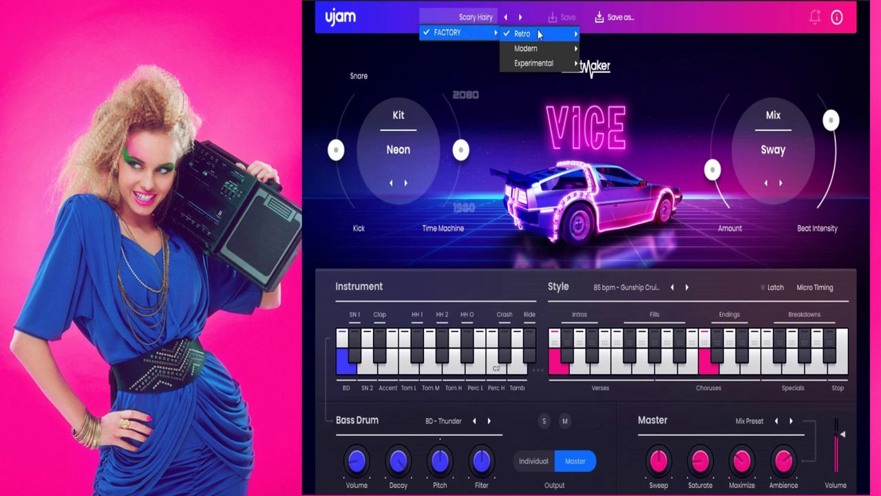
pyautogui.moveTo(539, 34)
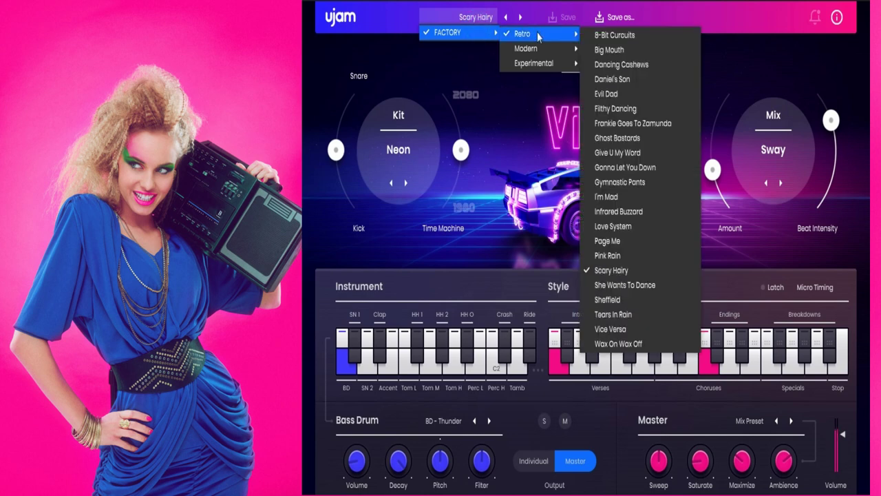
pyautogui.click(635, 286)
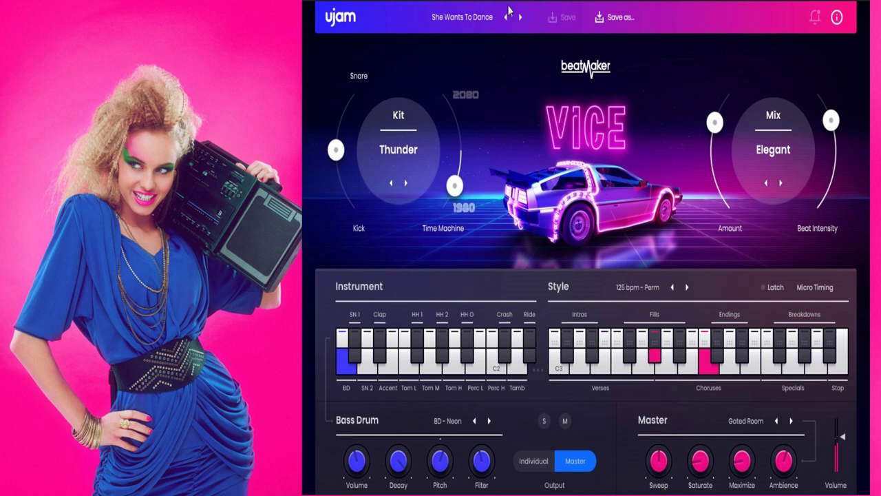
# - Load the Sheffield preset from the factory Retro category
pyautogui.click(570, 16)
pyautogui.click(474, 16)
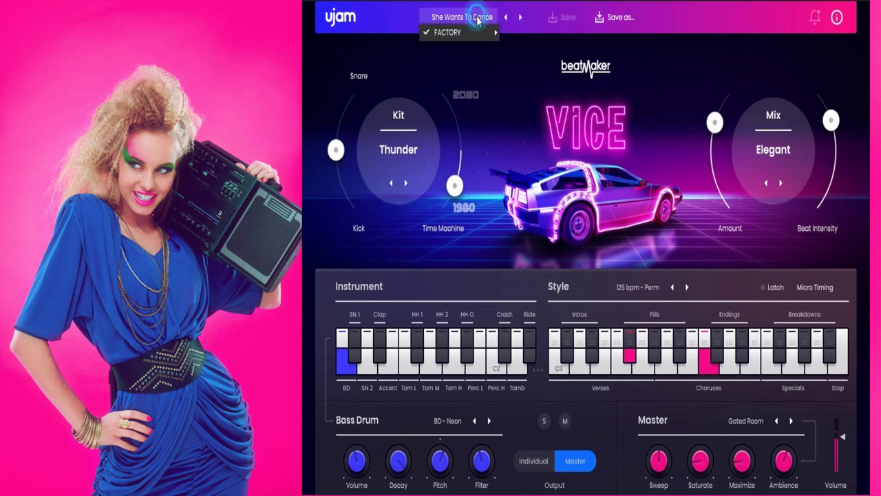
pyautogui.moveTo(478, 35)
pyautogui.moveTo(540, 38)
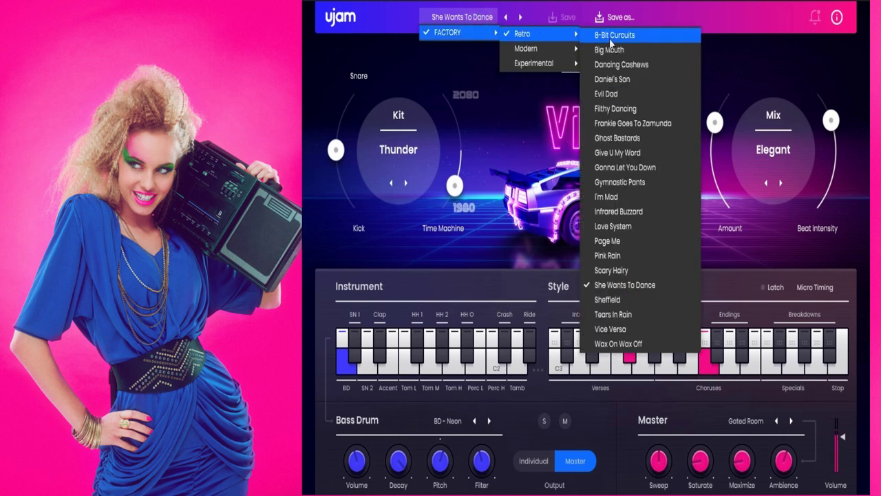
pyautogui.click(610, 300)
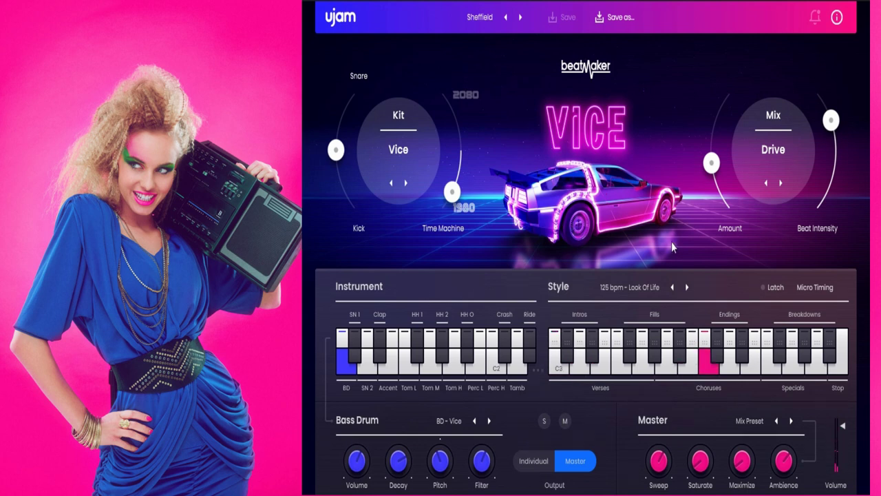
# - Change Sheffield's style to 127 bpm - When Birds Cry and audition it
pyautogui.click(640, 288)
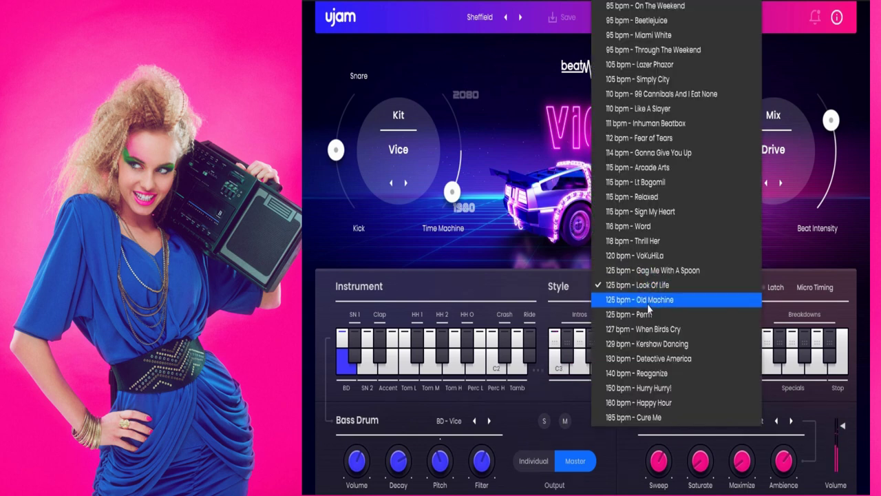
pyautogui.click(647, 331)
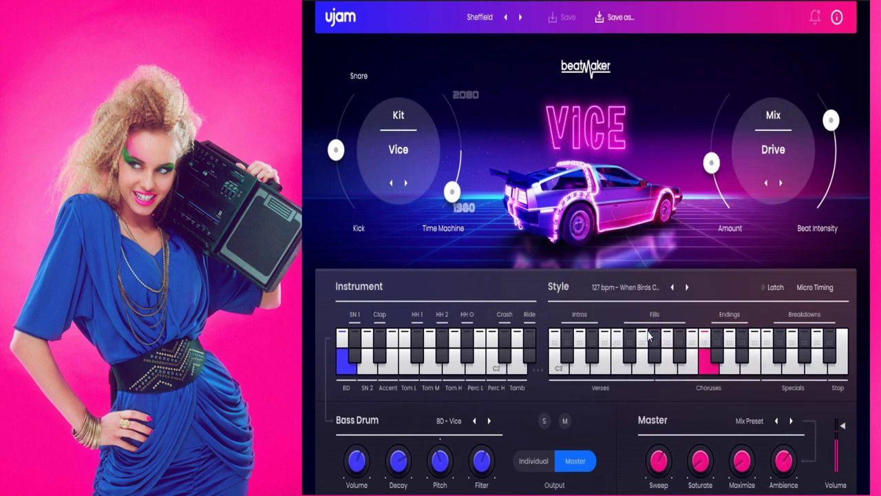
pyautogui.click(642, 330)
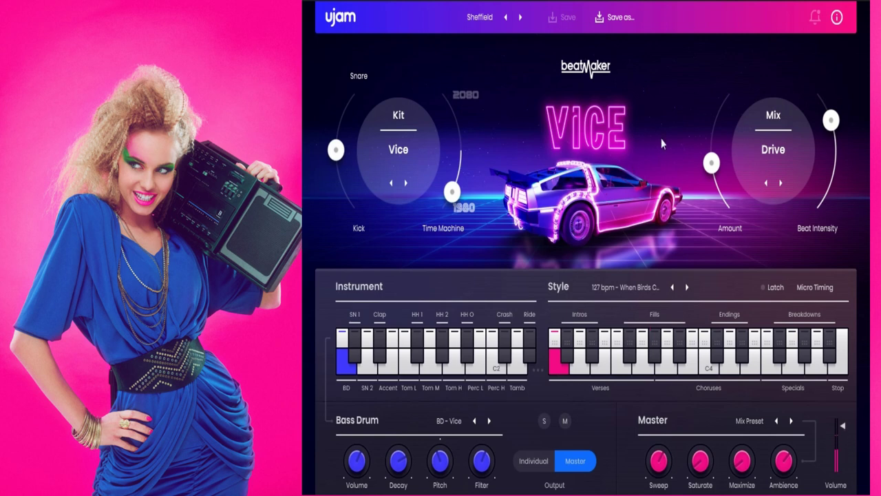
# - Reload the Retro preset Pink Rain and set its style to 112 bpm - Fear of Tears
pyautogui.click(485, 19)
pyautogui.click(490, 20)
pyautogui.click(487, 21)
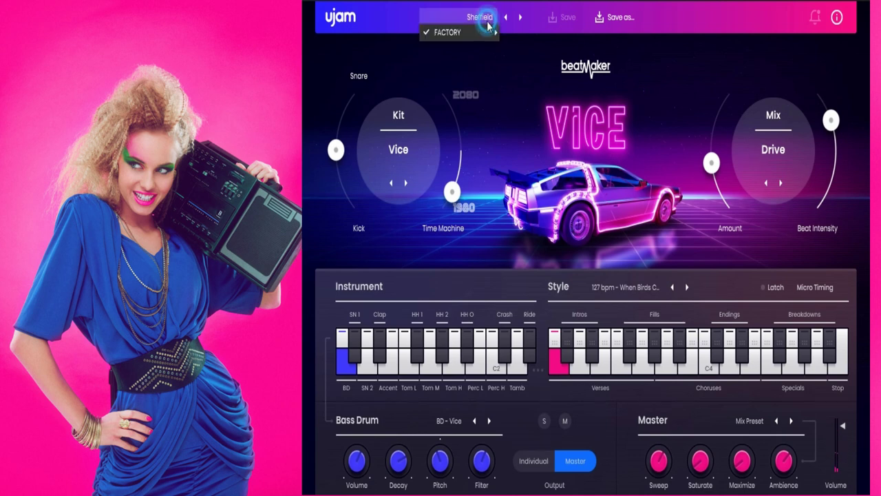
pyautogui.moveTo(482, 32)
pyautogui.moveTo(556, 48)
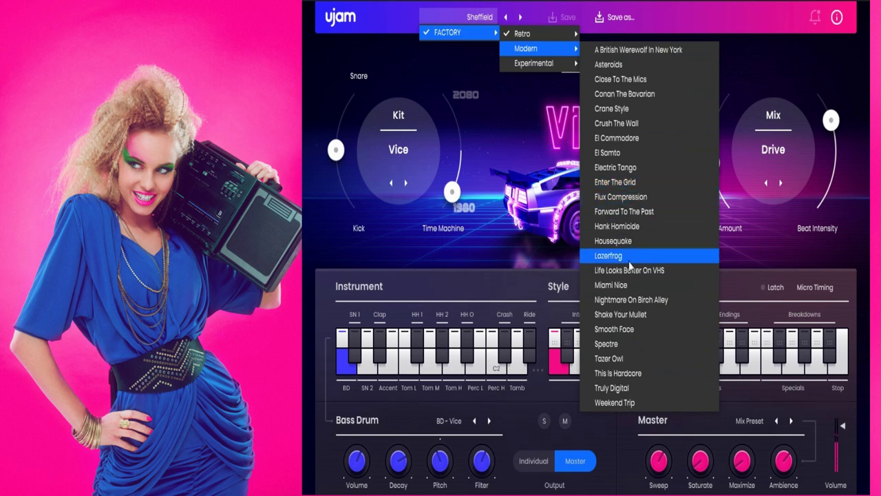
pyautogui.click(568, 33)
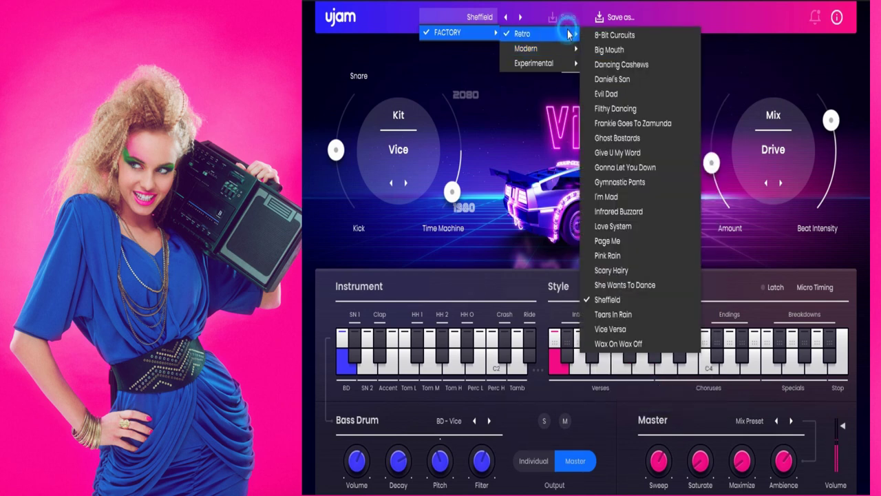
pyautogui.click(619, 256)
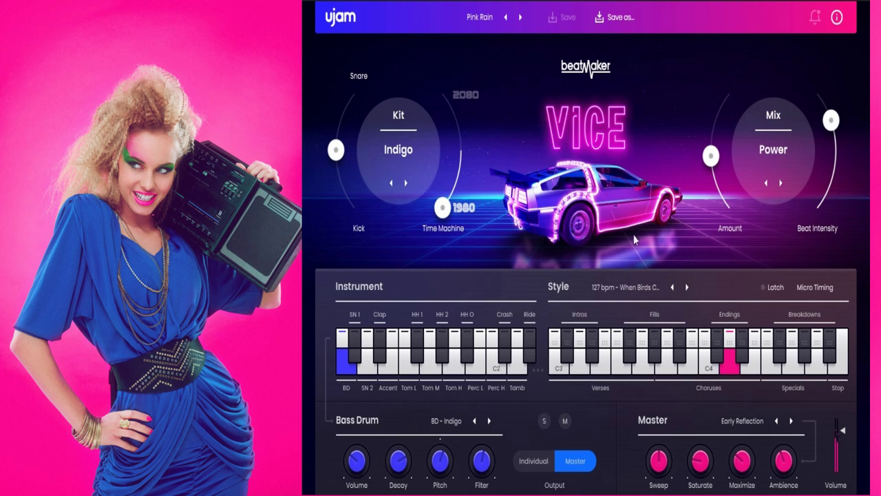
pyautogui.click(649, 289)
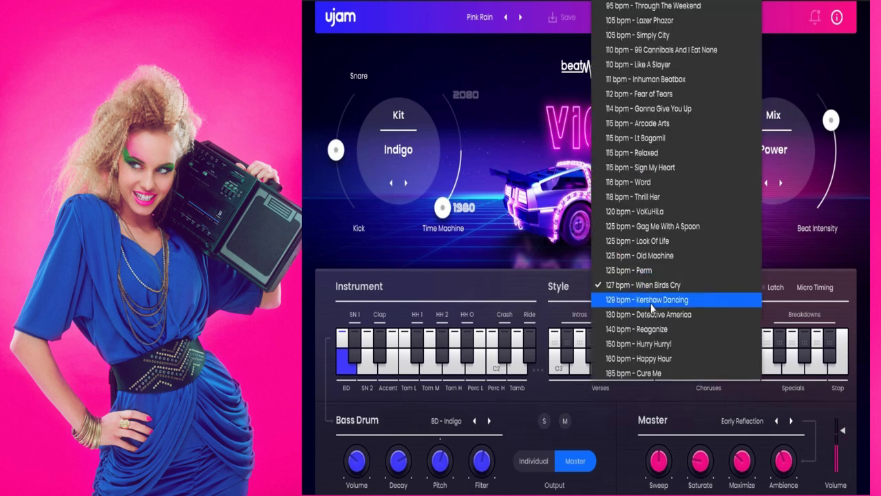
pyautogui.click(655, 95)
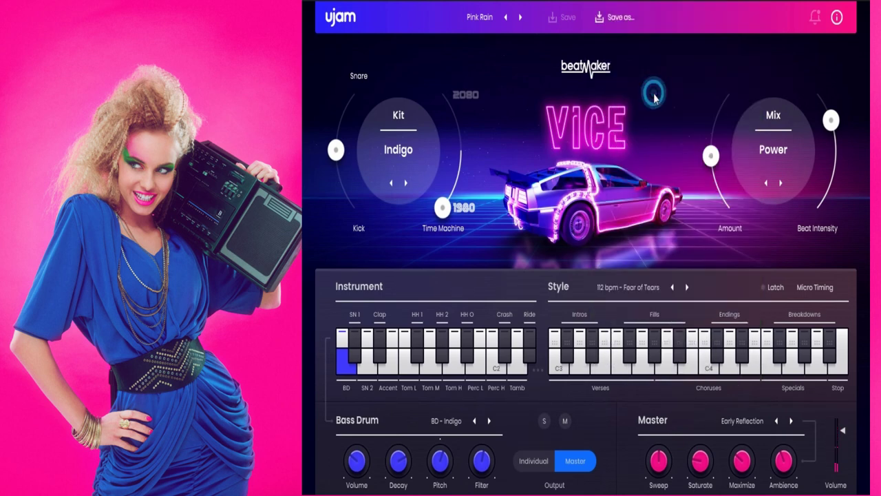
# - Load the Retro preset Tears In Rain and move the kit's Time Machine close to 2080
pyautogui.click(518, 17)
pyautogui.click(475, 18)
pyautogui.moveTo(521, 34)
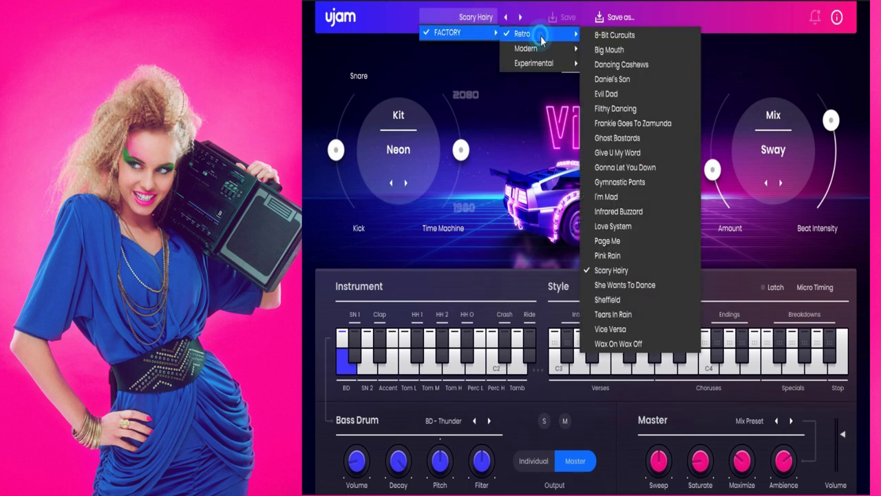
pyautogui.click(615, 315)
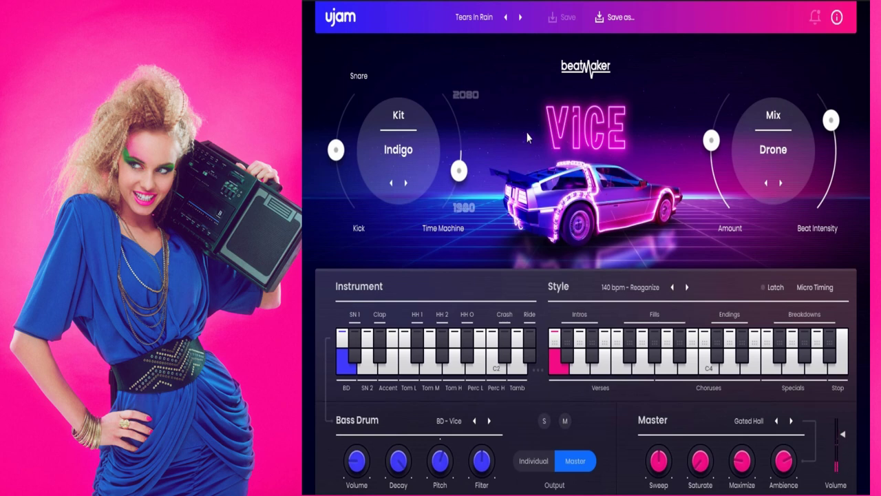
pyautogui.moveTo(460, 172); pyautogui.dragTo(462, 100)
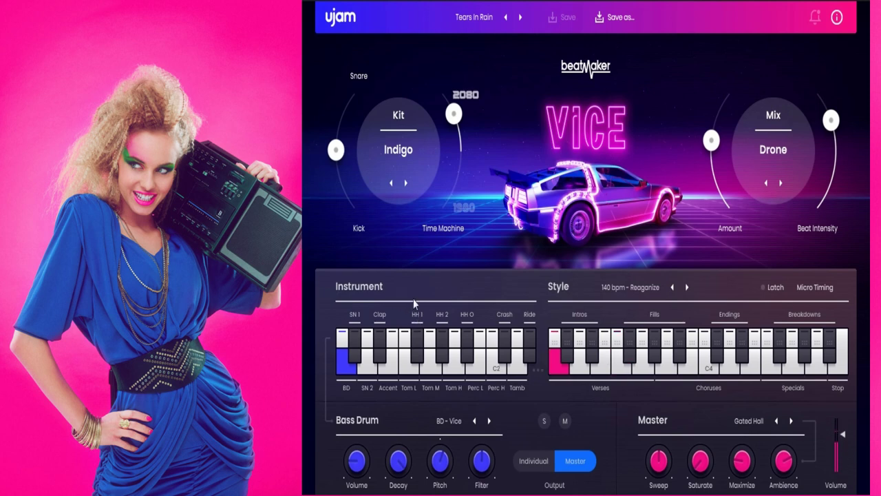
# - Audition Tears In Rain's current style phrases and switch its style to 120 bpm - VoKuHiLa
pyautogui.click(630, 287)
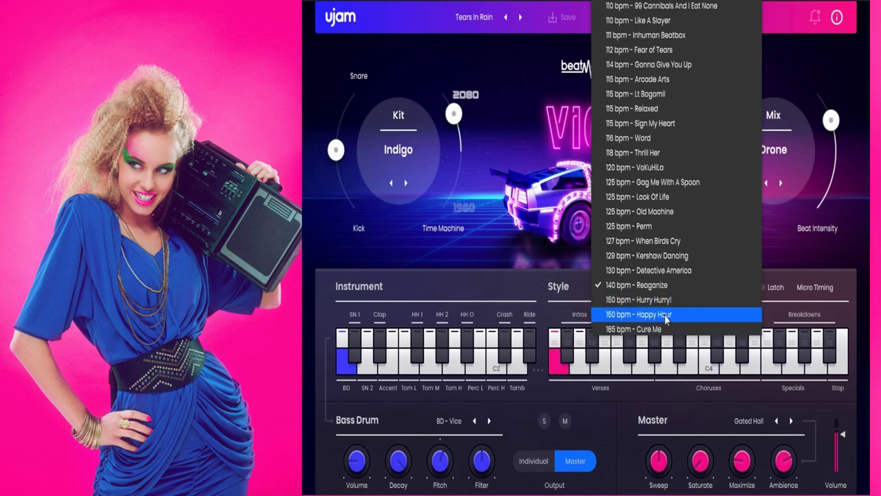
pyautogui.click(612, 438)
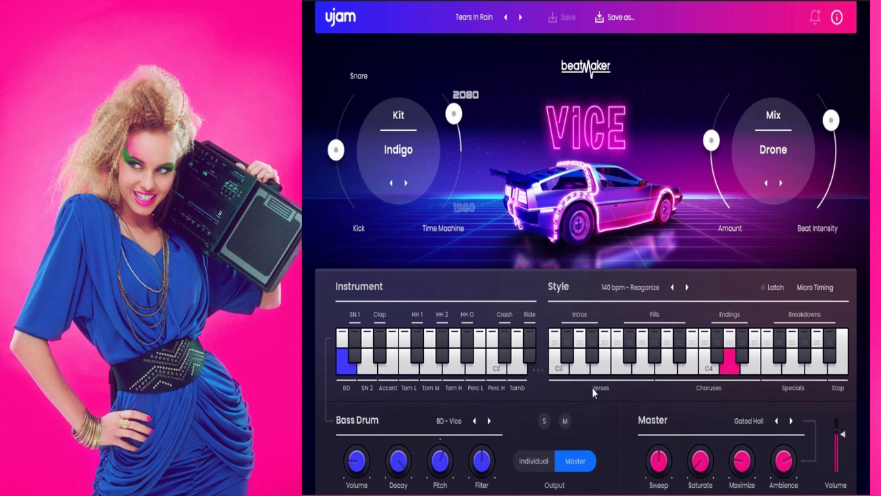
pyautogui.click(598, 359)
pyautogui.click(628, 288)
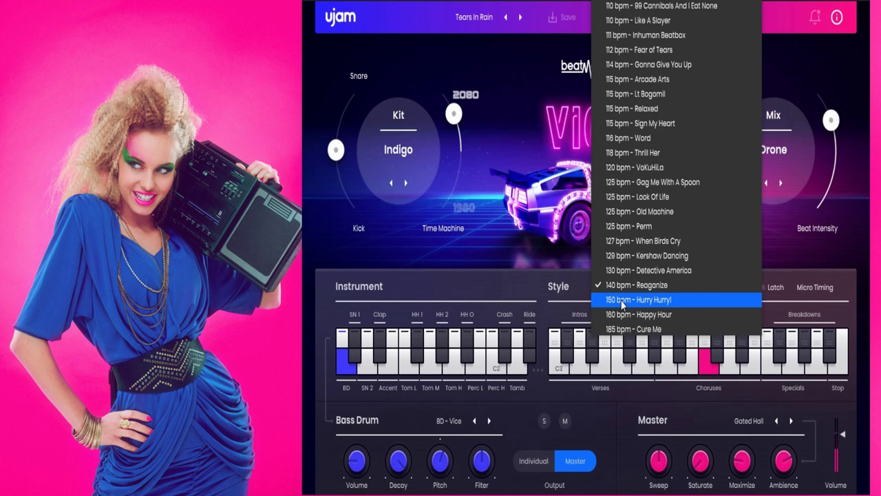
pyautogui.click(653, 168)
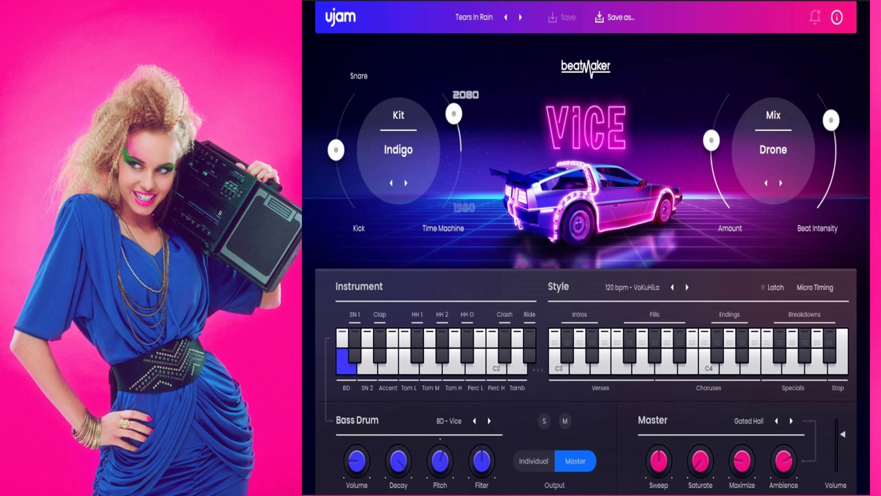
# - Advance to the Vice Versa preset and set its style to 120 bpm - VoKuHiLa
pyautogui.click(482, 17)
pyautogui.click(521, 17)
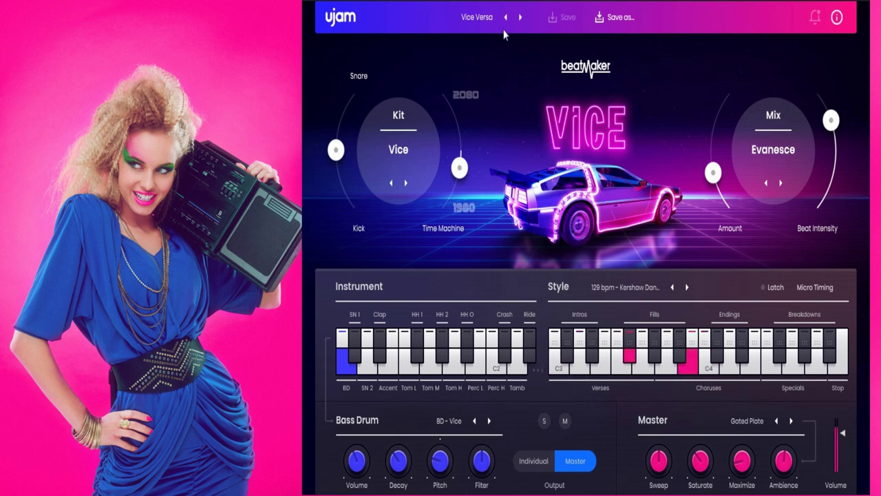
pyautogui.click(615, 288)
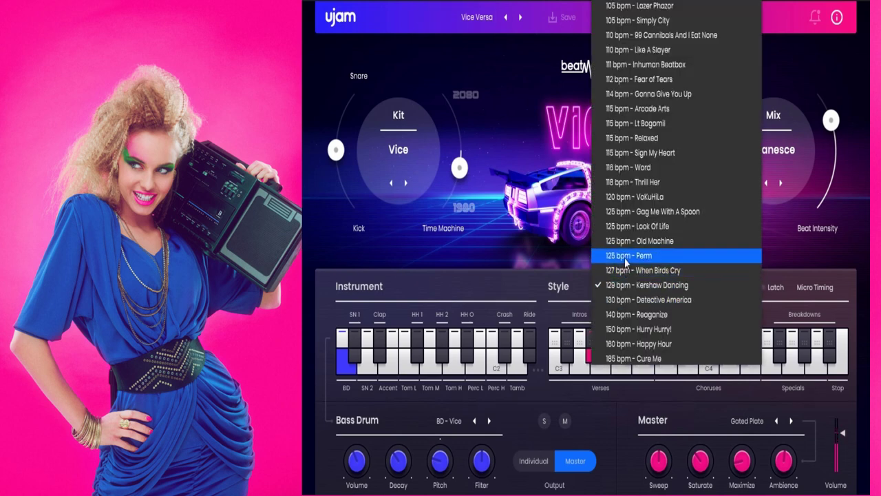
pyautogui.click(628, 197)
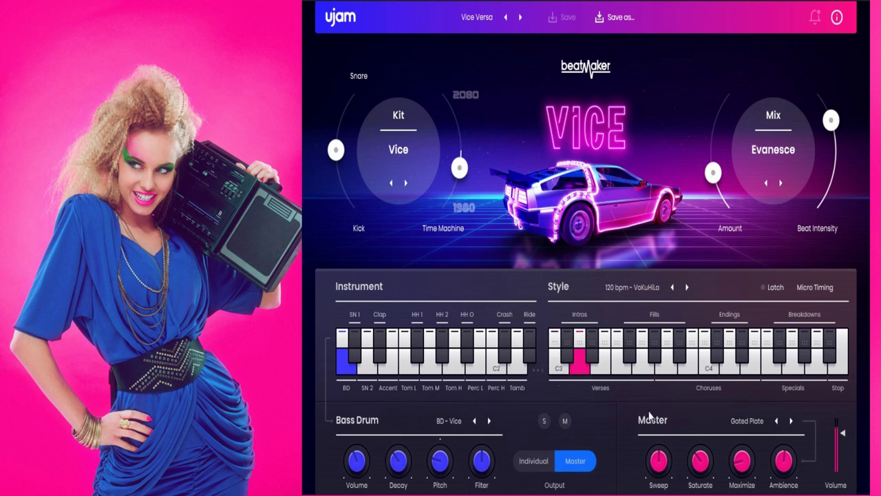
# - Advance to the Wax On Wax Off preset, and load the Modern factory preset A British Werewolf In New York
pyautogui.click(520, 18)
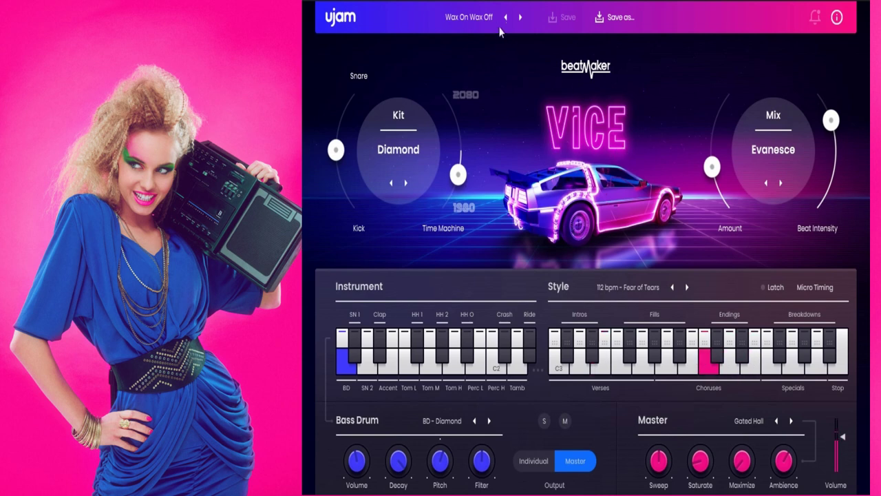
pyautogui.click(475, 16)
pyautogui.moveTo(486, 33)
pyautogui.moveTo(535, 35)
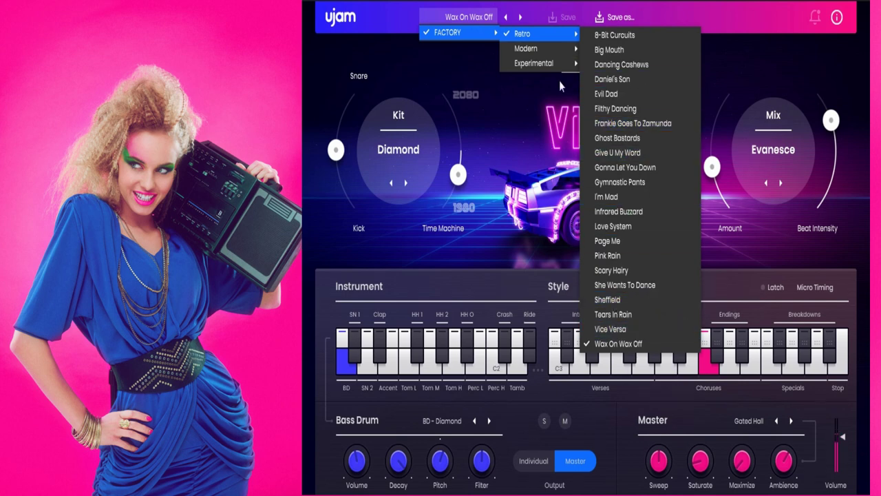
pyautogui.moveTo(549, 49)
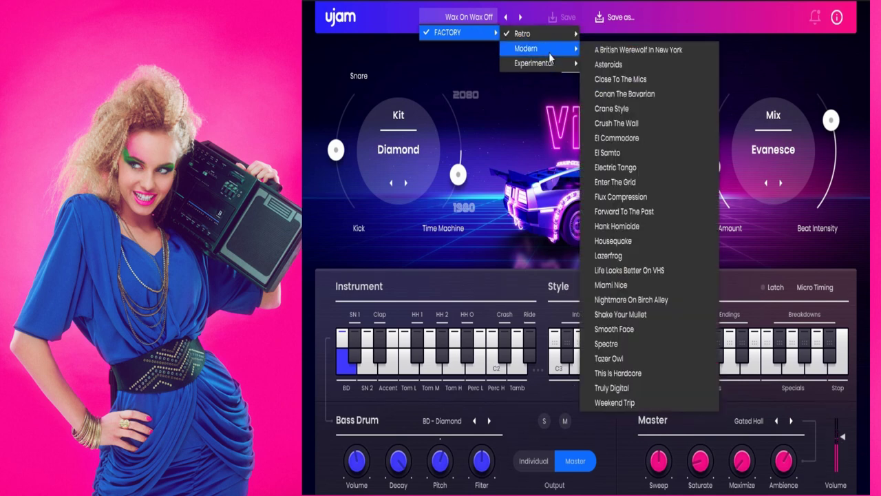
pyautogui.click(669, 51)
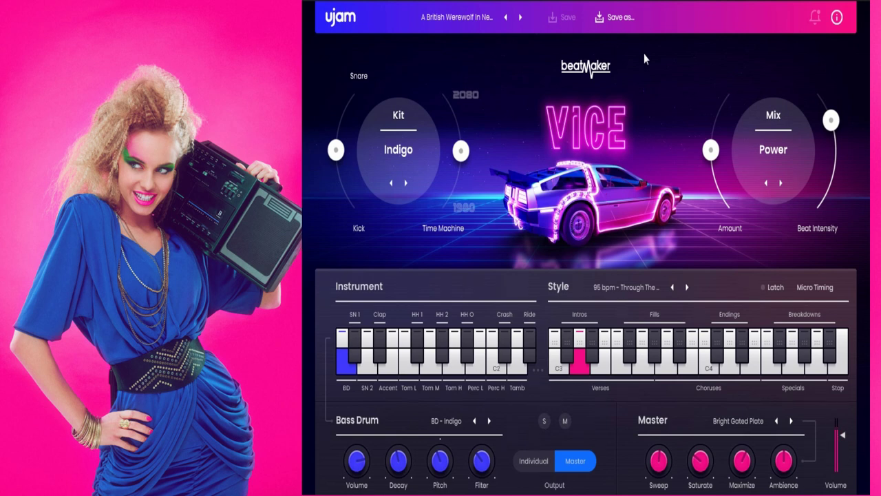
# - Try the style 120 bpm - VoKuHiLa on the Werewolf preset, and switch the style to 125 bpm - Perm
pyautogui.click(623, 288)
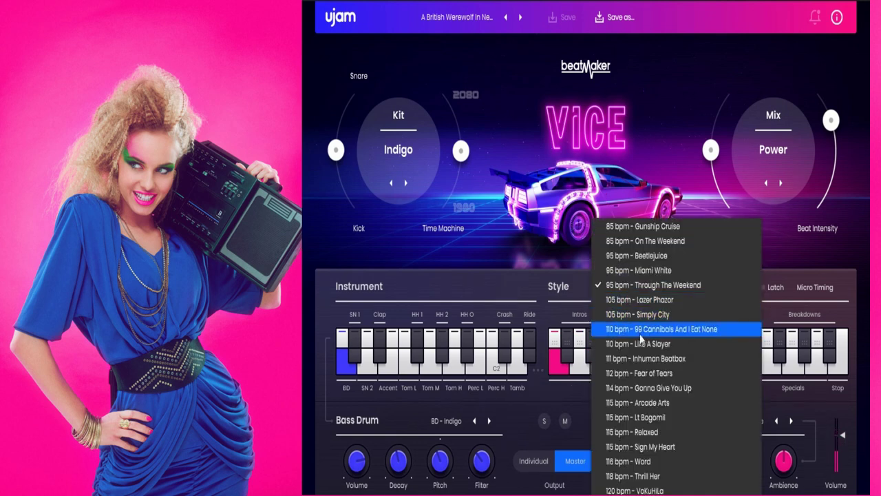
pyautogui.click(630, 490)
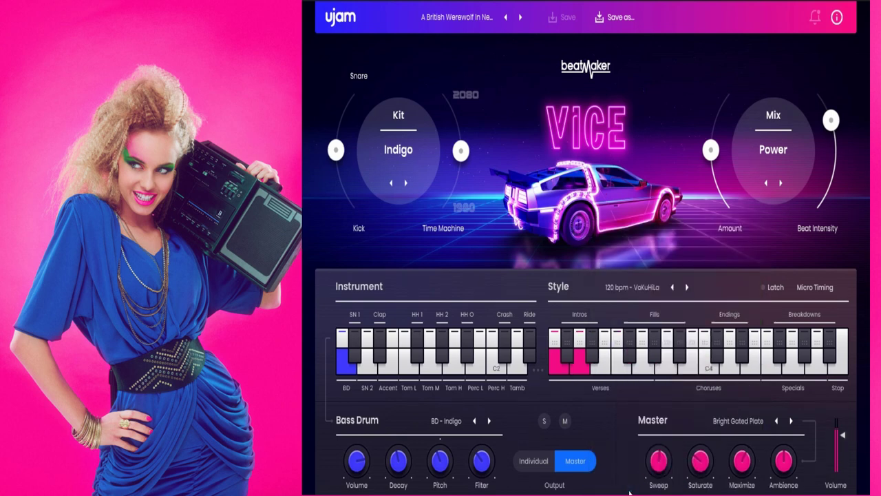
pyautogui.click(633, 289)
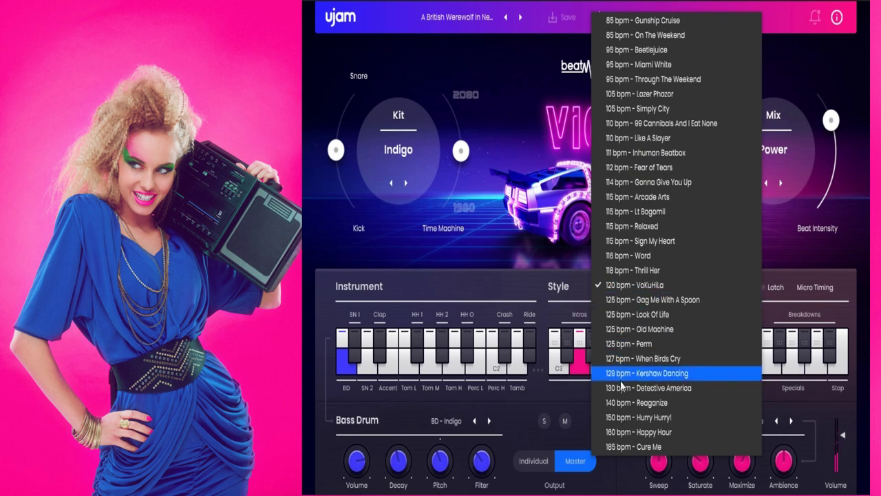
pyautogui.click(634, 344)
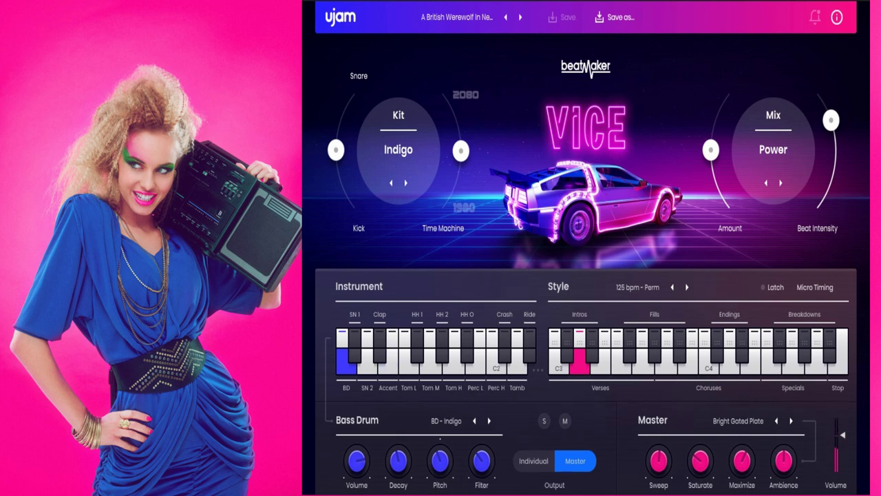
# - Step through the Modern presets Asteroids and Close To The Mics, and go back to Asteroids
pyautogui.click(520, 17)
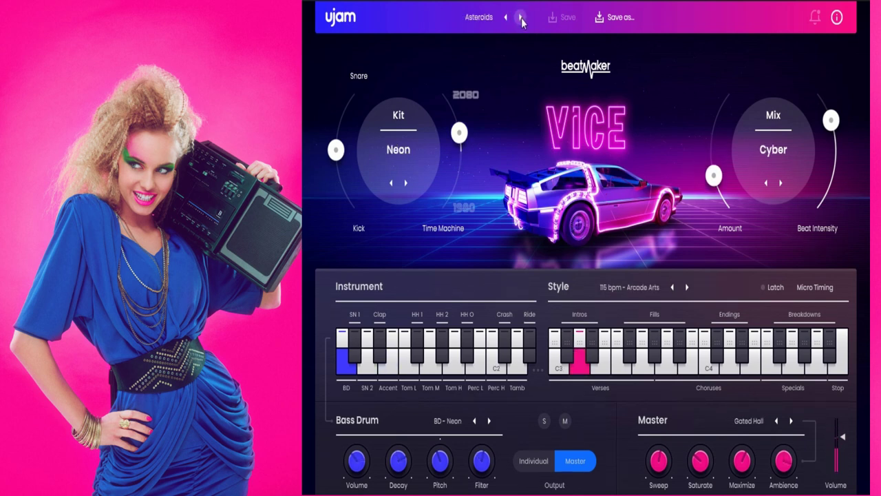
pyautogui.click(519, 18)
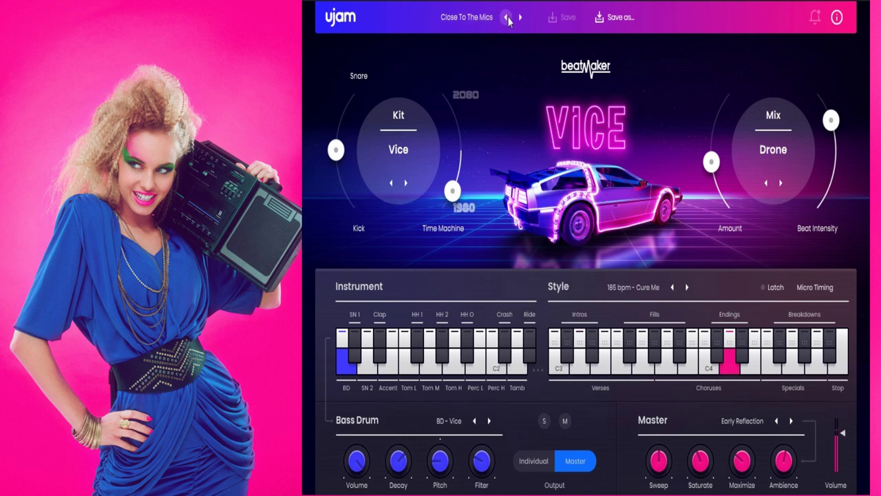
pyautogui.click(506, 18)
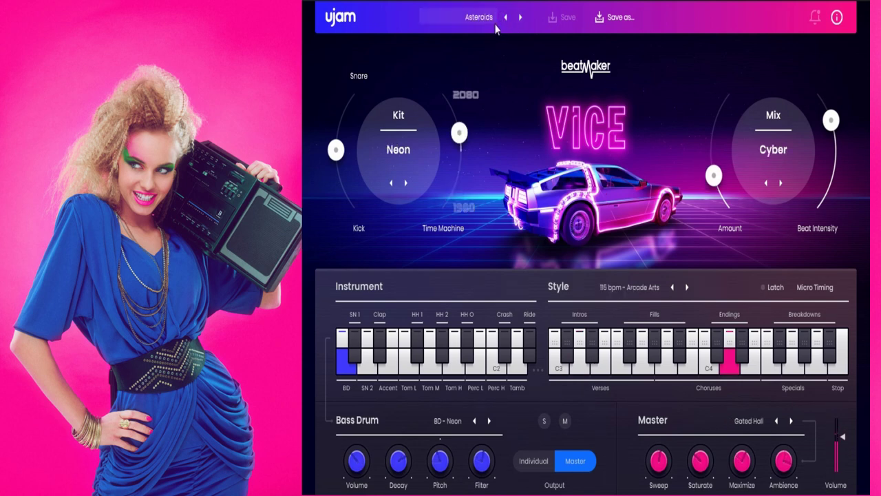
# - Load the Modern preset Conan The Bavarian and raise its Beat Intensity slightly
pyautogui.click(491, 21)
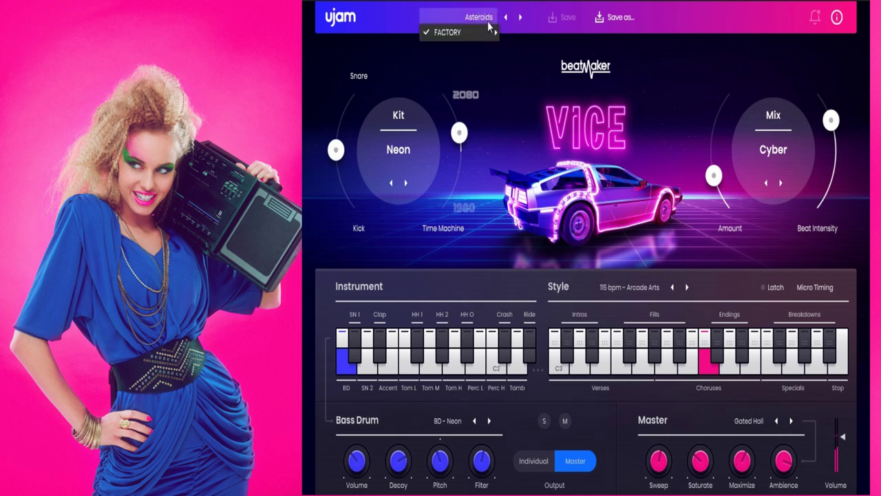
pyautogui.moveTo(486, 33)
pyautogui.moveTo(544, 49)
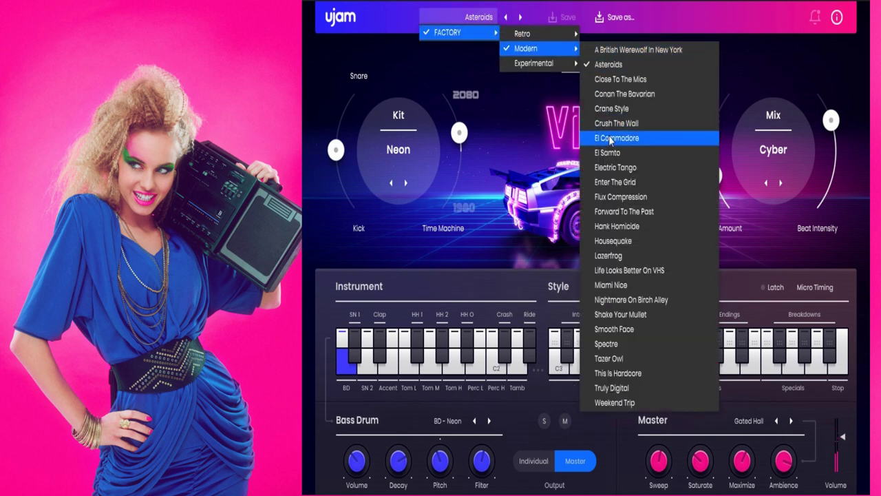
pyautogui.click(626, 94)
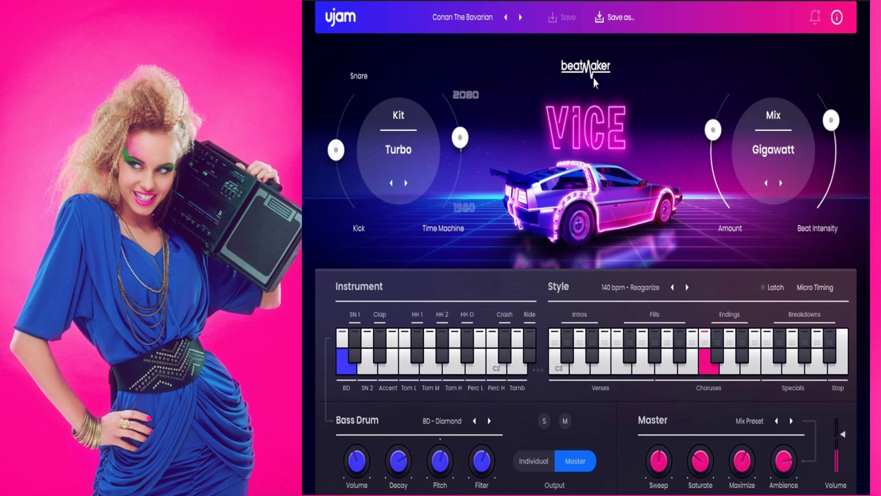
pyautogui.moveTo(838, 122); pyautogui.dragTo(826, 104)
# - Try the Echo mix on Conan The Bavarian, switch it to Reflect, and set the style to 150 bpm - Hurry Hurry!
pyautogui.click(774, 150)
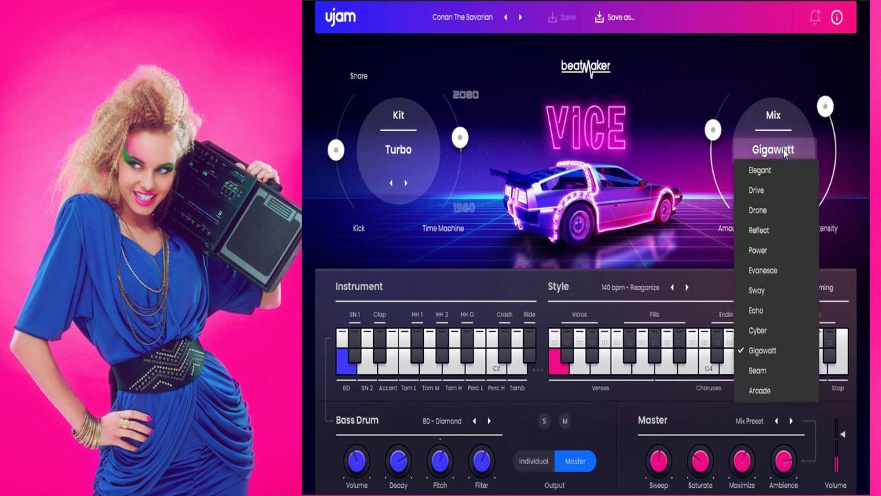
pyautogui.click(758, 310)
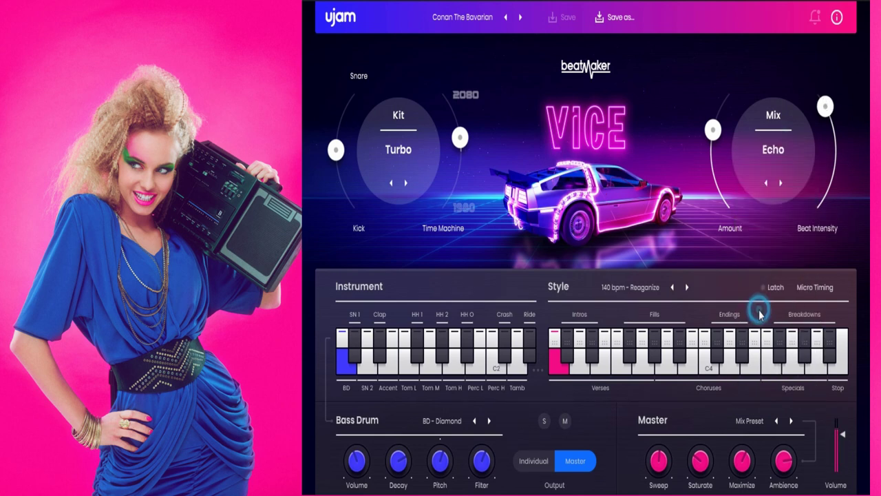
pyautogui.click(772, 151)
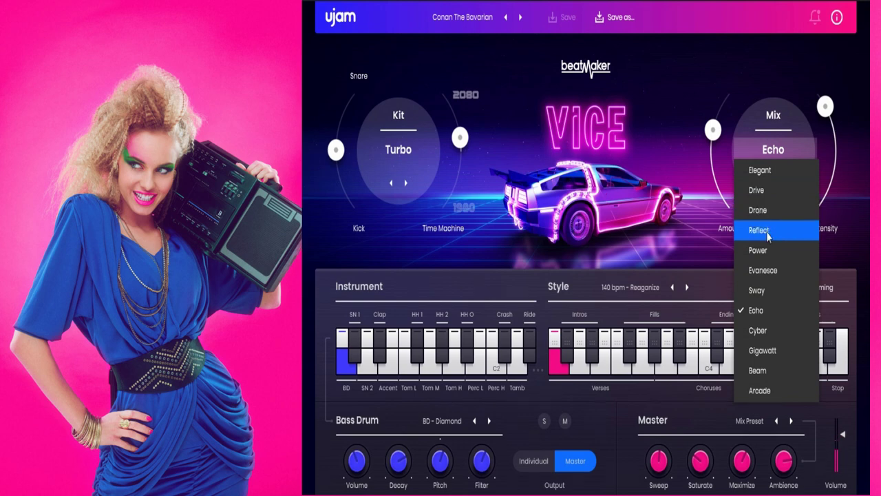
pyautogui.click(768, 234)
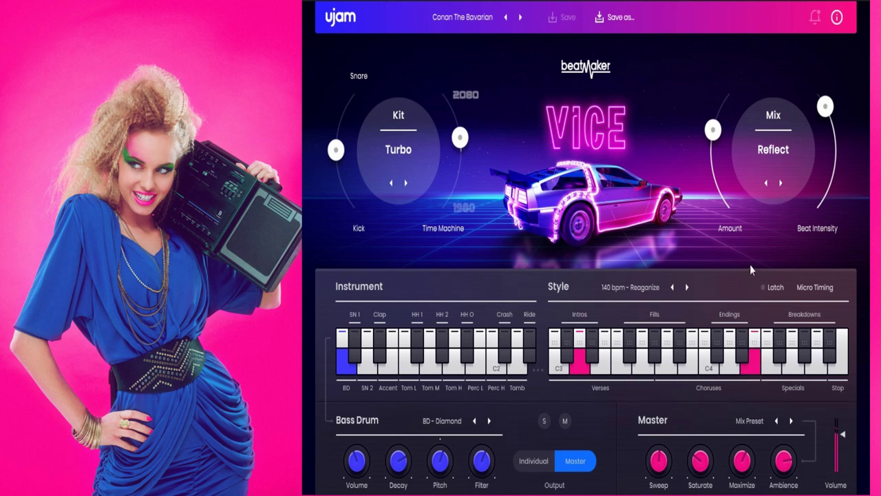
pyautogui.click(610, 286)
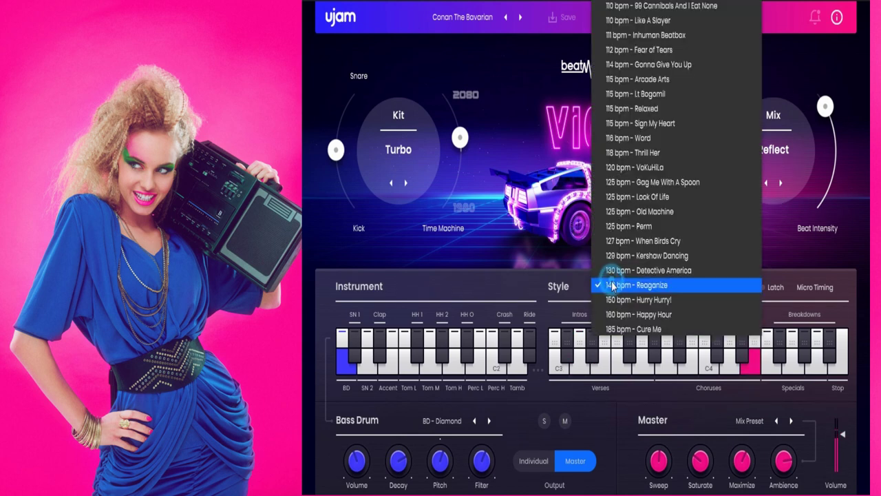
pyautogui.click(624, 301)
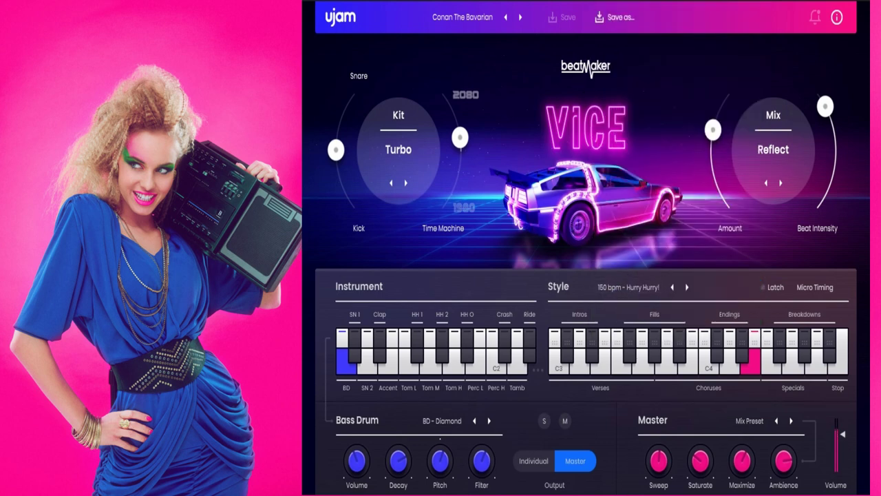
# - Step forward through the Modern presets Crane Style, Crush The Wall and El Commodore to El Samto
pyautogui.click(522, 18)
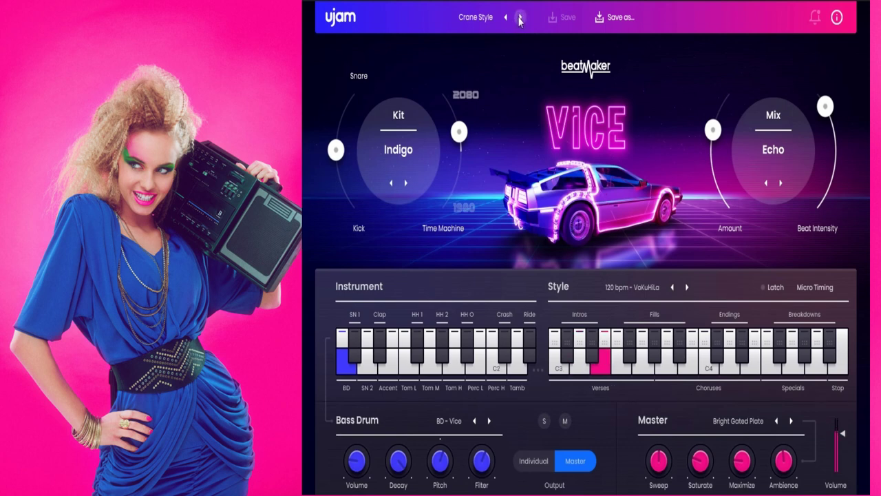
pyautogui.click(520, 18)
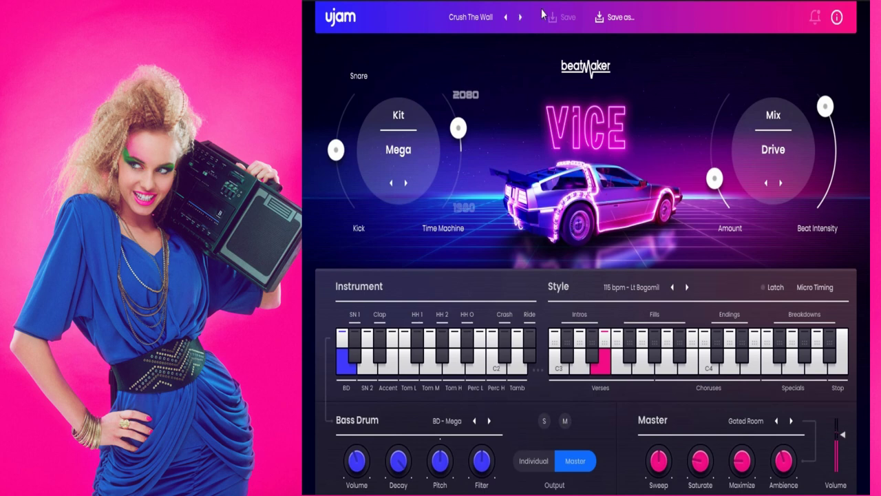
pyautogui.click(520, 18)
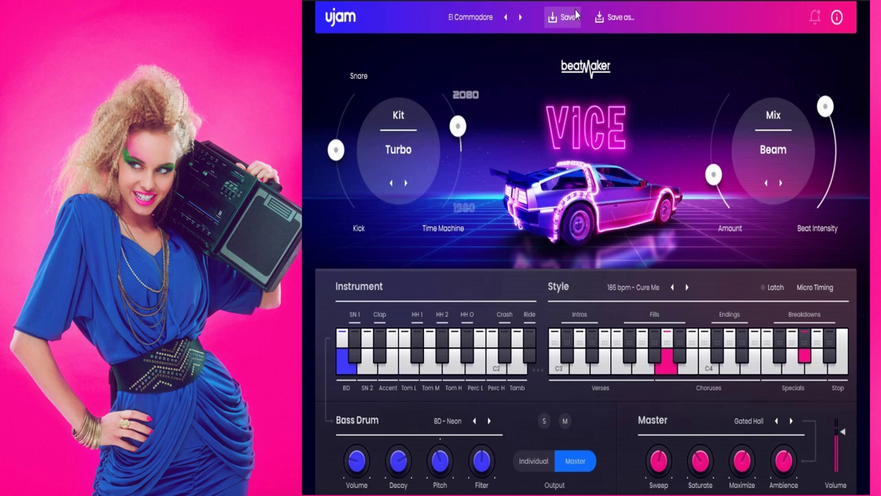
pyautogui.click(572, 17)
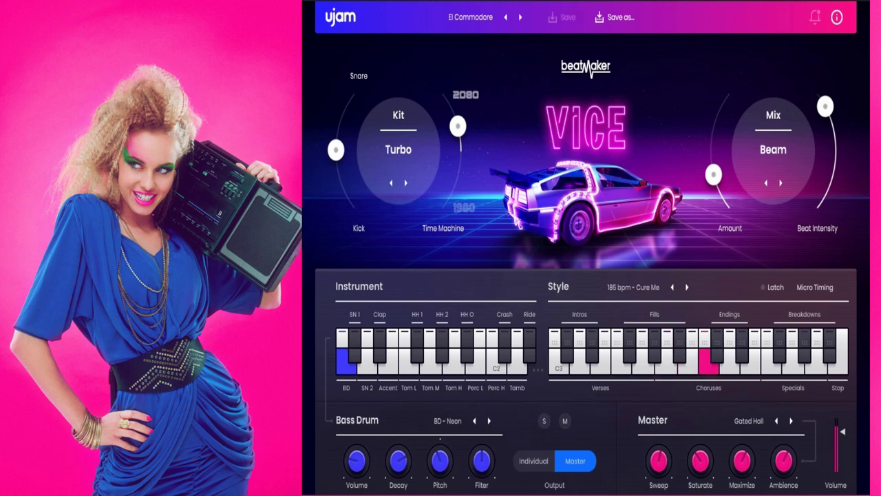
pyautogui.click(520, 17)
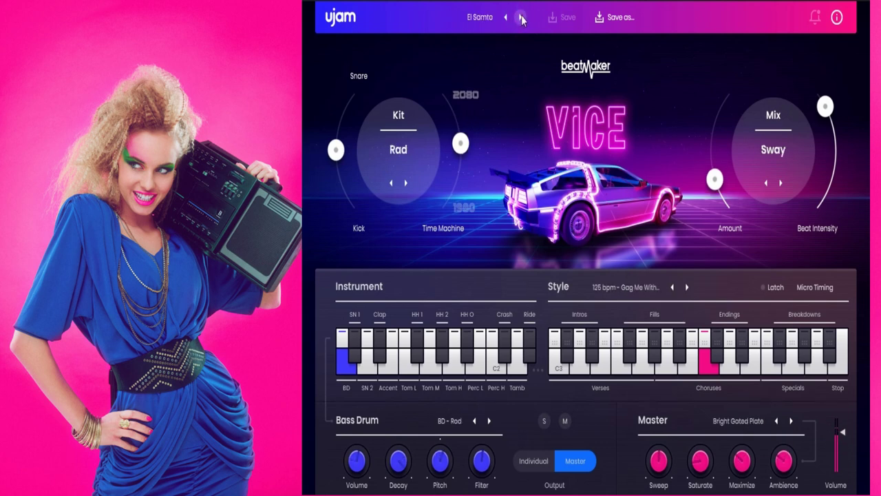
# - Load the Modern factory preset Electric Tango and advance to Enter The Grid
pyautogui.click(482, 19)
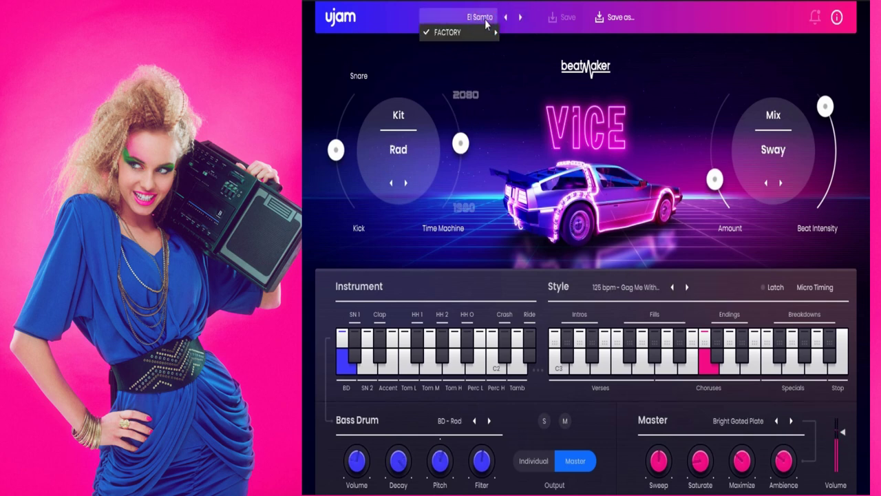
pyautogui.click(486, 19)
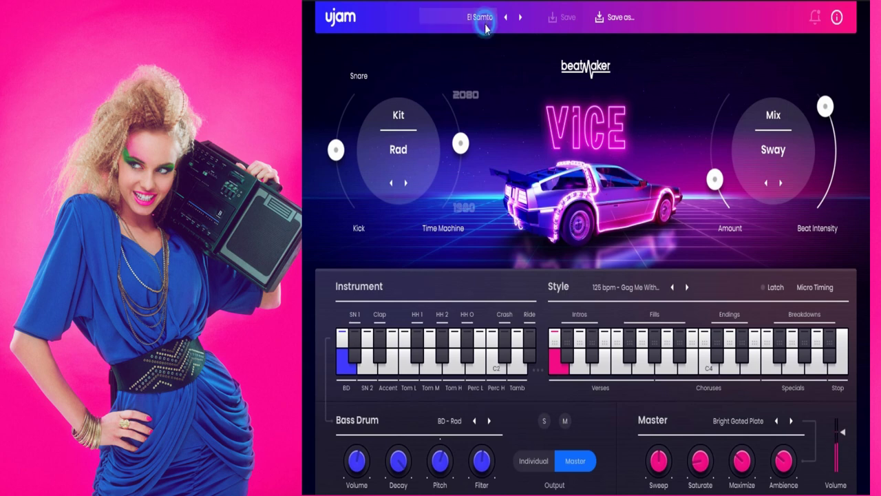
pyautogui.click(482, 18)
pyautogui.moveTo(482, 32)
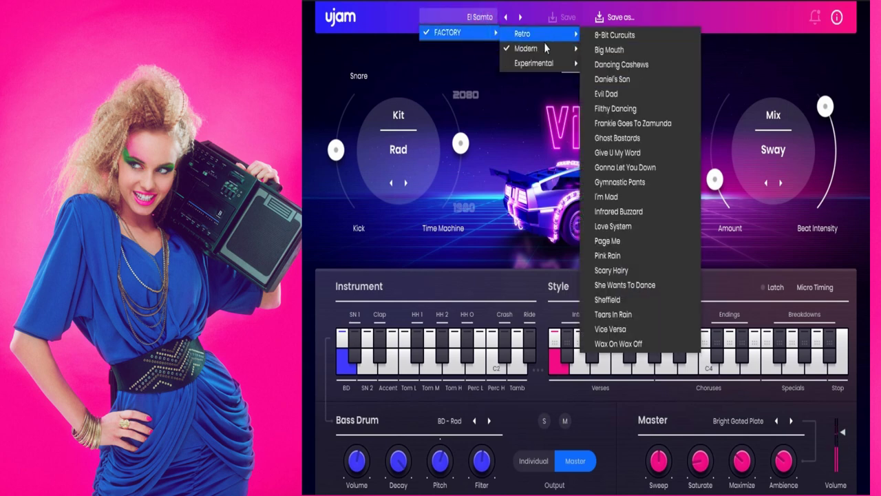
pyautogui.moveTo(548, 53)
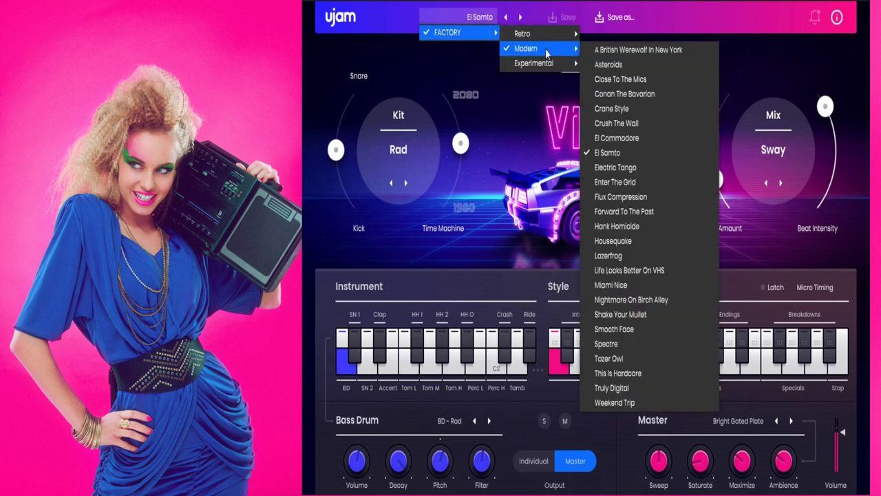
pyautogui.click(628, 169)
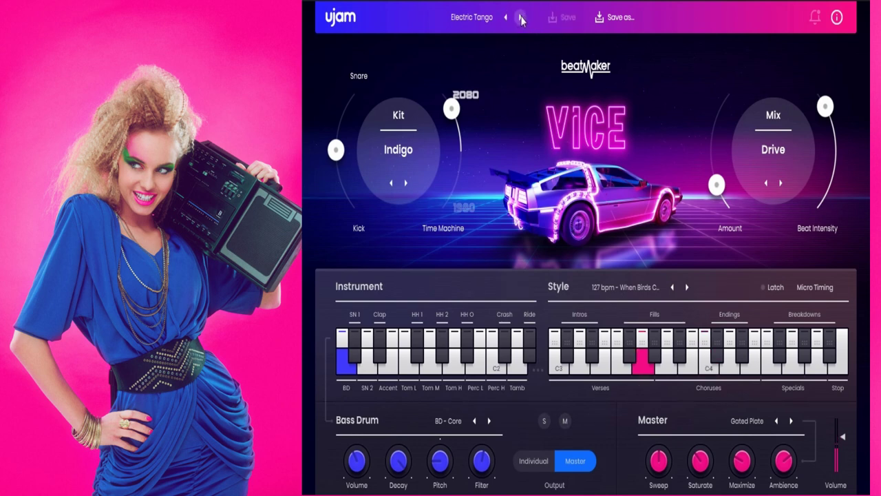
pyautogui.click(520, 17)
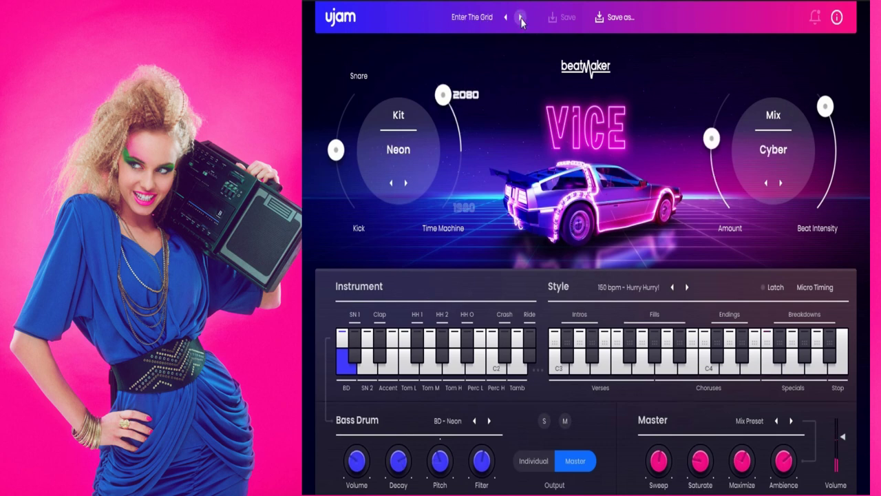
# - Load the Modern factory preset Flux Compression and advance to Forward To The Past
pyautogui.click(495, 18)
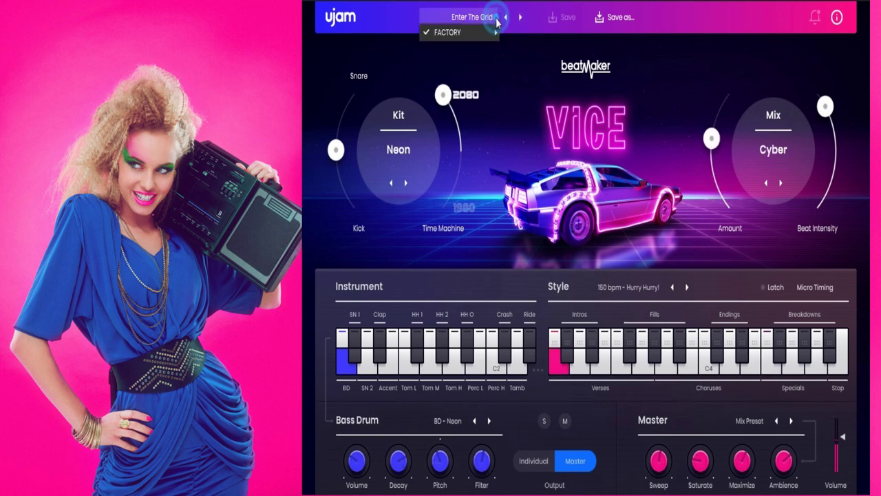
pyautogui.moveTo(493, 34)
pyautogui.moveTo(536, 47)
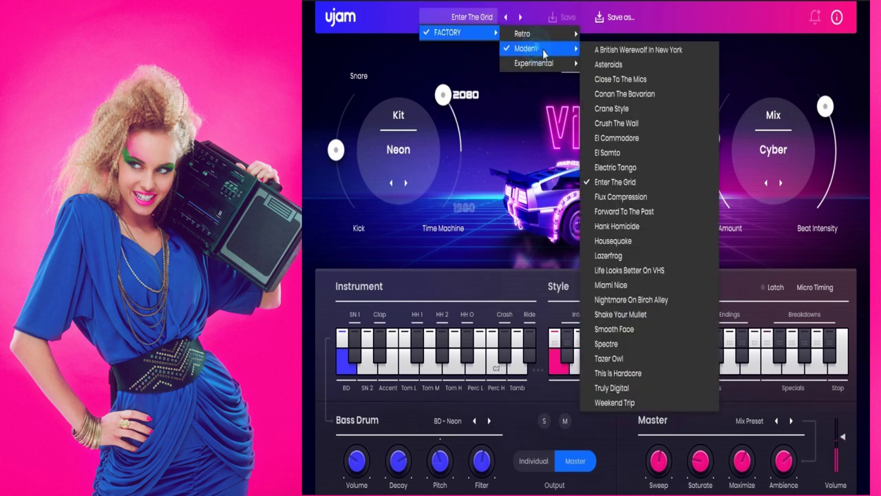
pyautogui.click(609, 197)
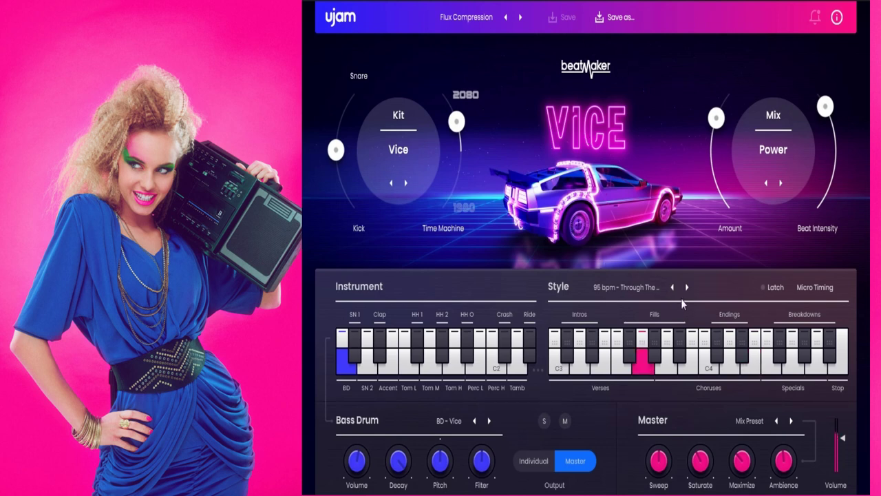
pyautogui.click(521, 18)
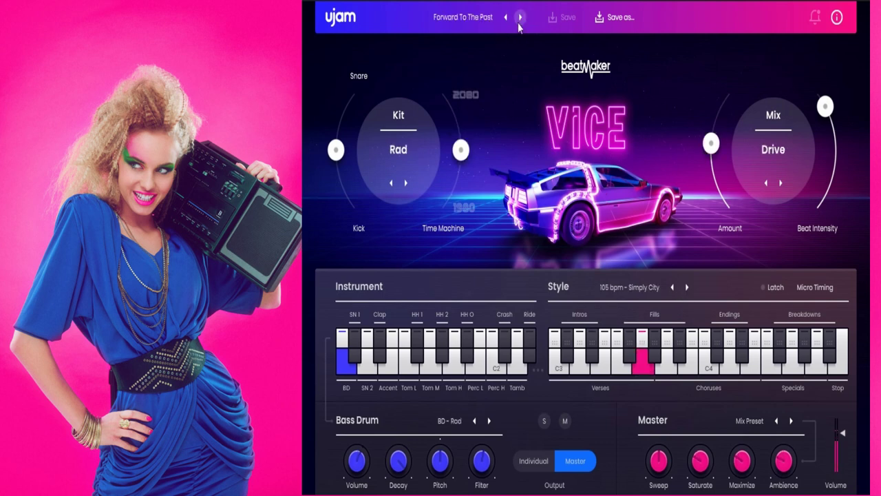
# - Load the Modern factory preset Housequake and advance to Lazerfrog
pyautogui.click(493, 21)
pyautogui.moveTo(467, 31)
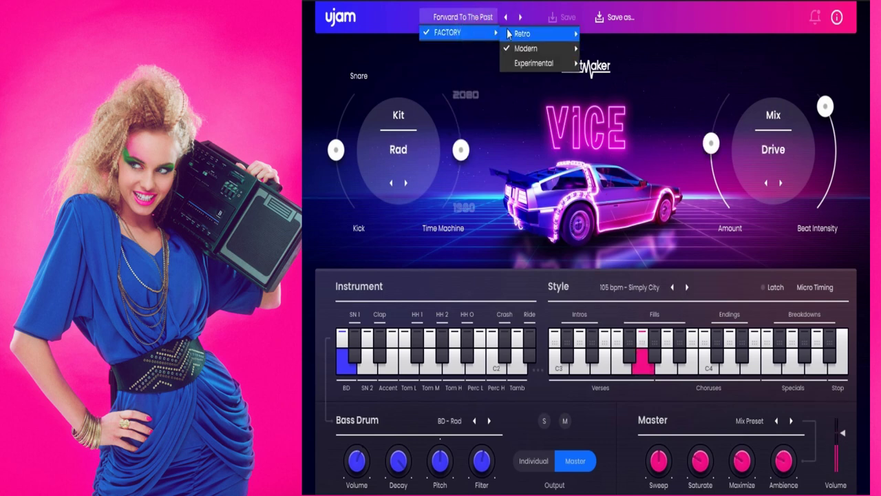
pyautogui.moveTo(508, 33)
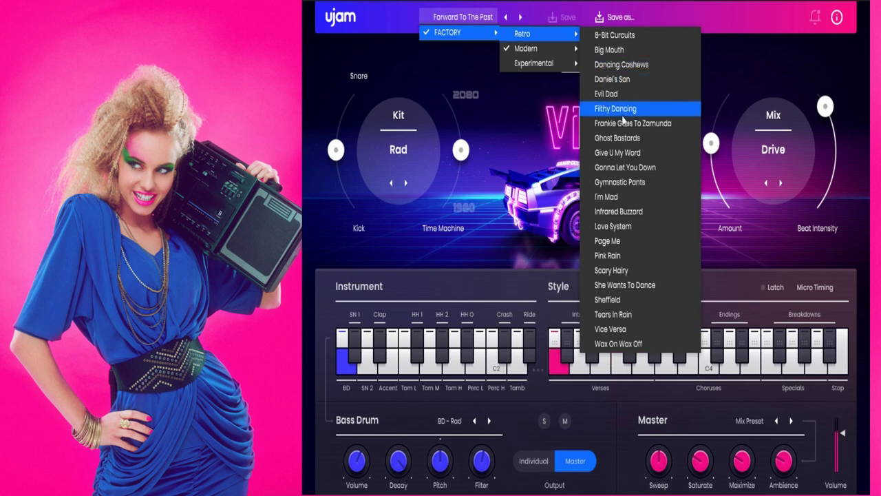
pyautogui.moveTo(563, 53)
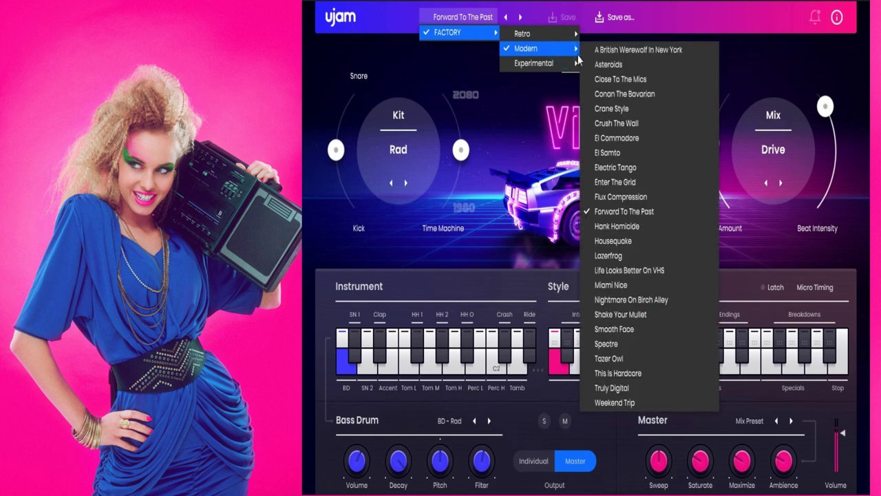
pyautogui.click(621, 241)
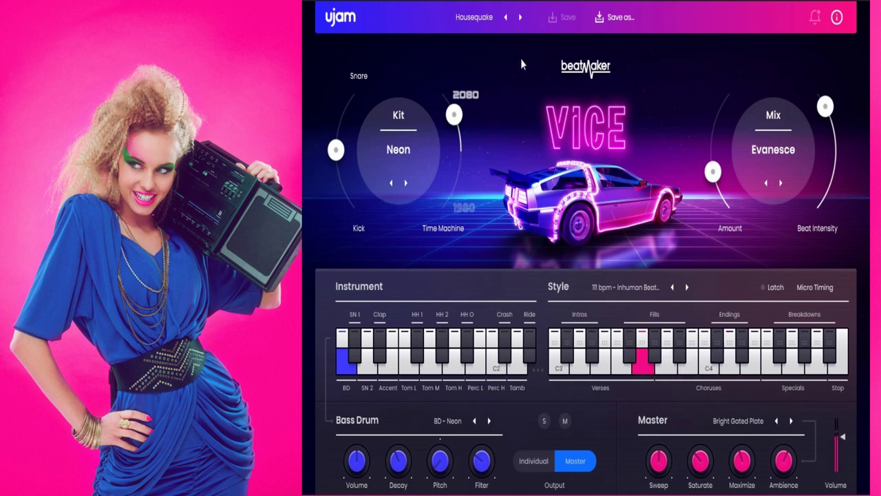
pyautogui.click(520, 17)
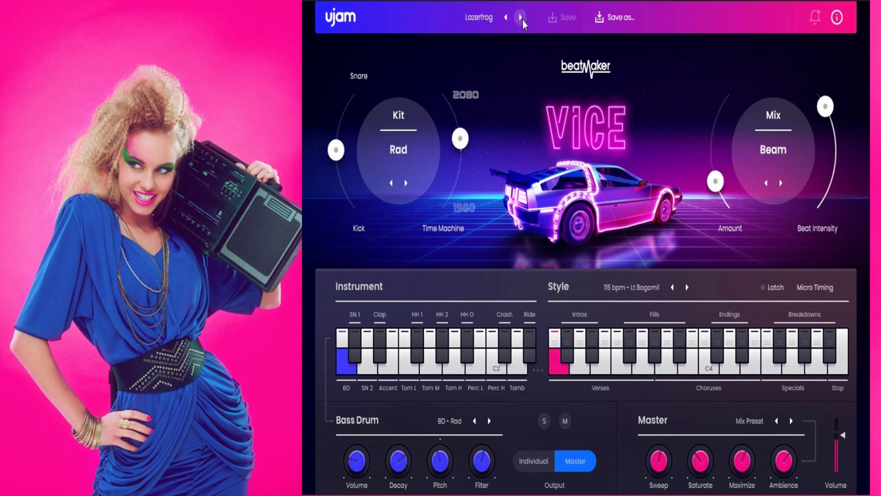
pyautogui.click(479, 17)
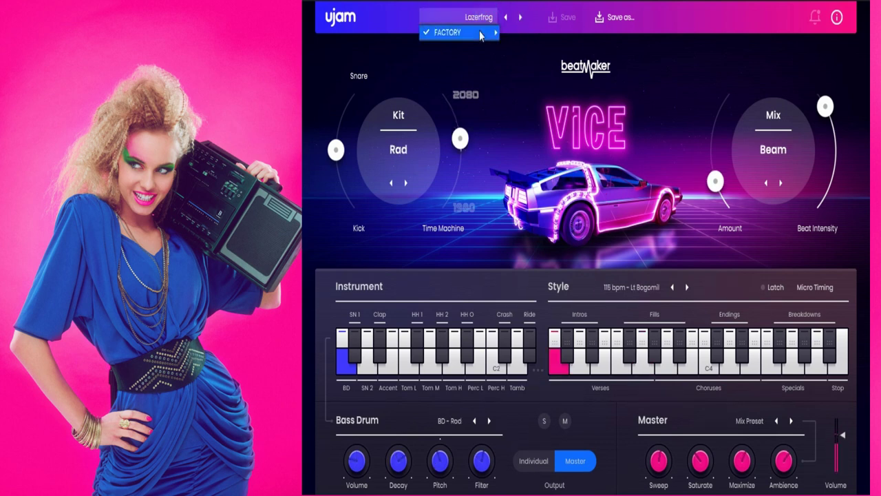
pyautogui.moveTo(531, 48)
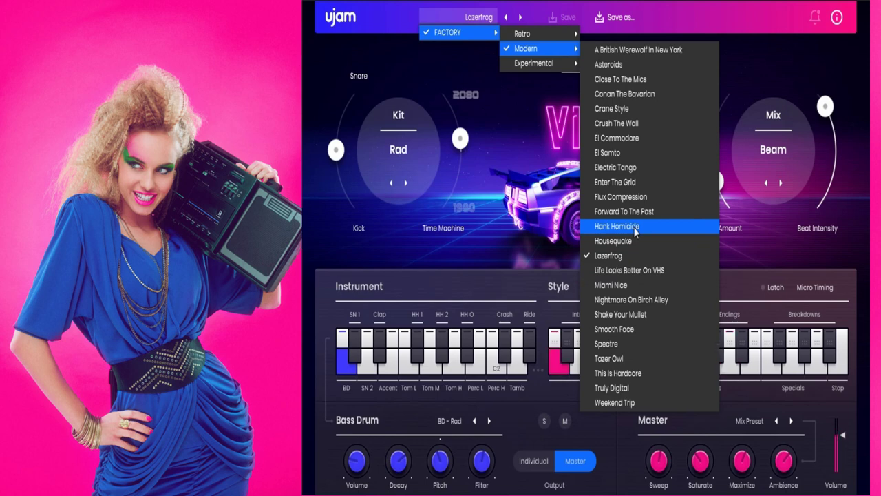
pyautogui.click(530, 119)
# - Raise Lazerfrog's Time Machine slightly toward 2080 and advance the style to 115 bpm - Relaxed
pyautogui.moveTo(459, 140); pyautogui.dragTo(532, 80)
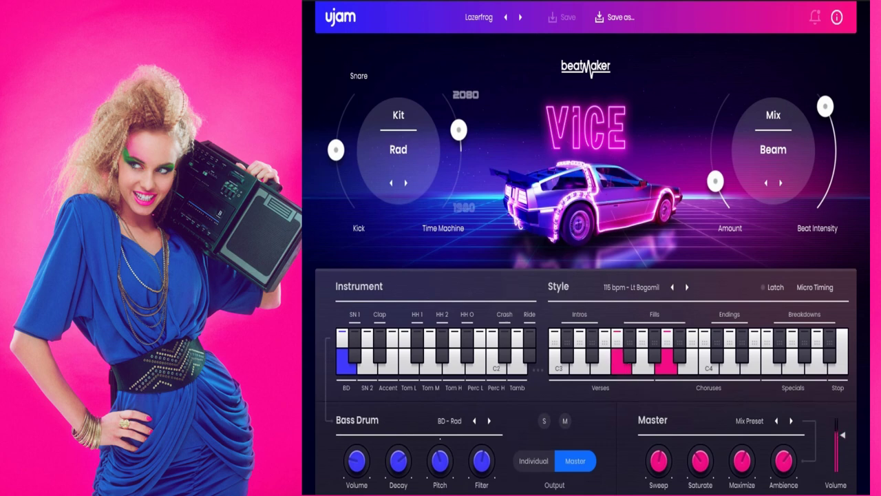
pyautogui.click(605, 339)
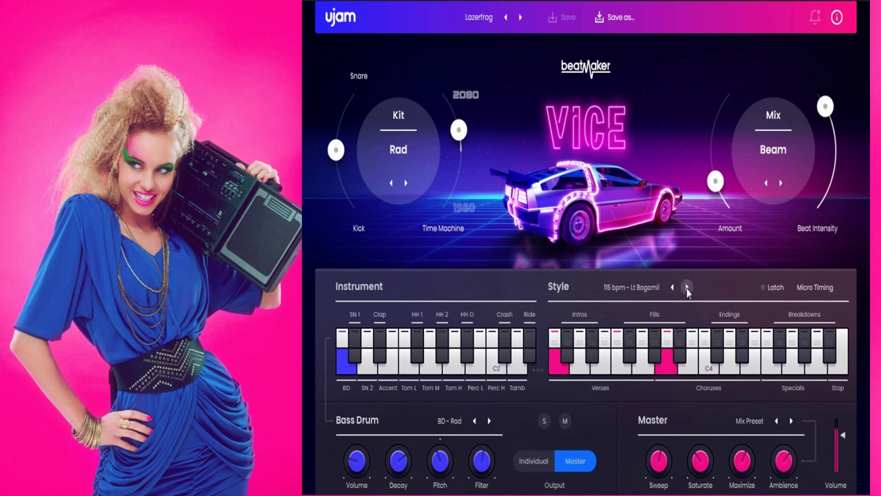
pyautogui.click(687, 288)
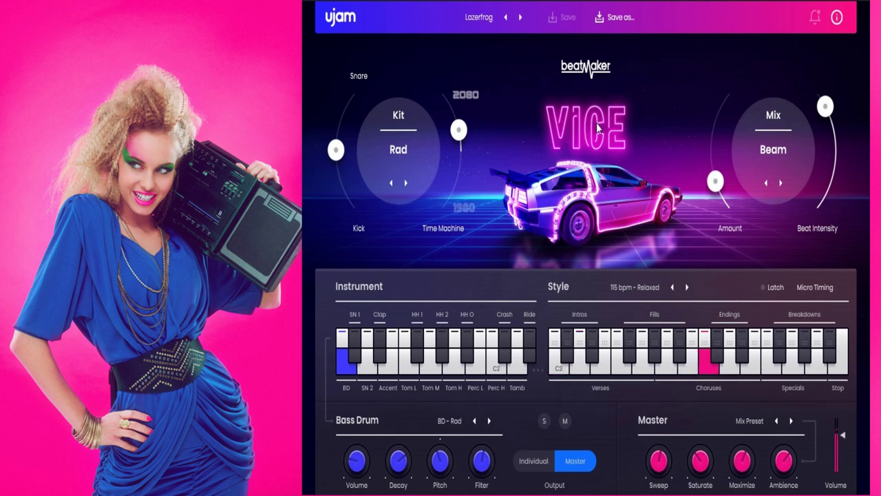
# - Load the Modern factory preset Life Looks Better On VHS, play a fill, and advance its style by one
pyautogui.click(486, 17)
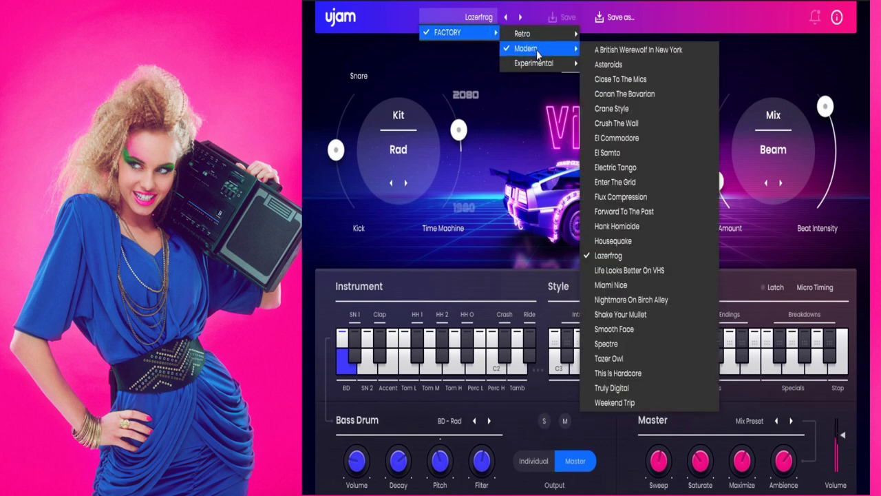
pyautogui.click(638, 270)
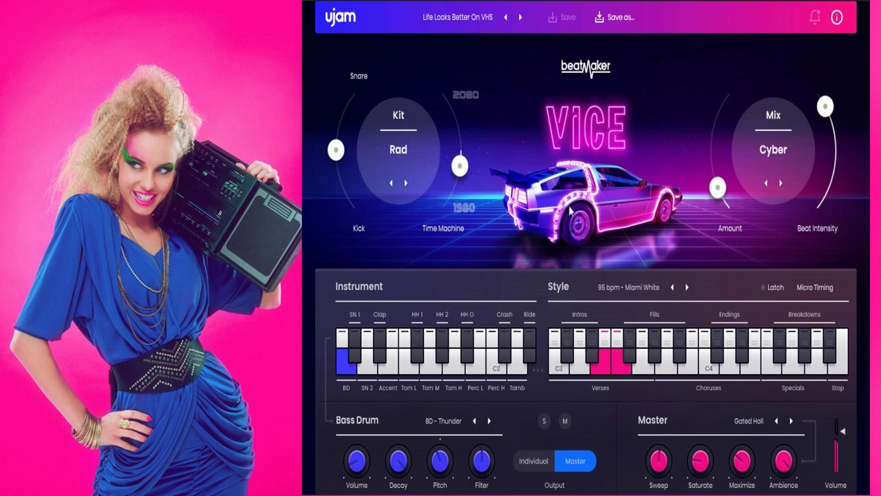
pyautogui.click(690, 332)
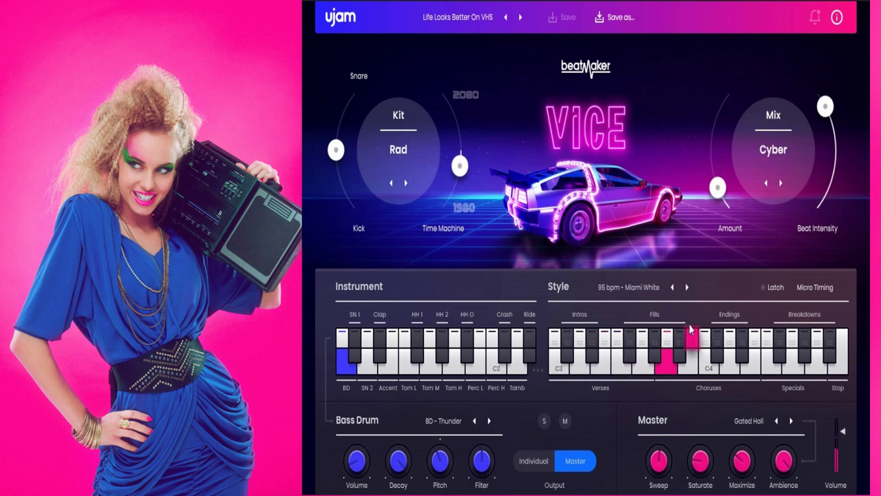
pyautogui.click(688, 287)
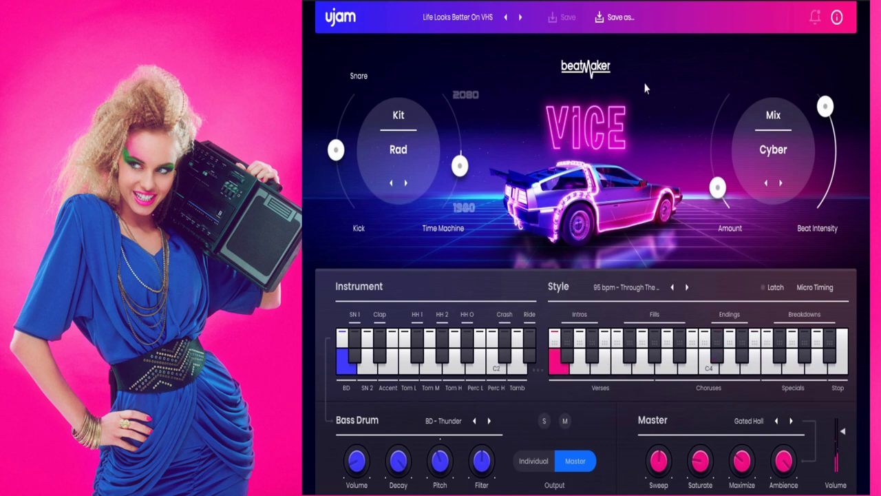
# - Advance to the preset Miami Nice and load the Modern factory preset Nightmare On Birch Alley
pyautogui.click(520, 17)
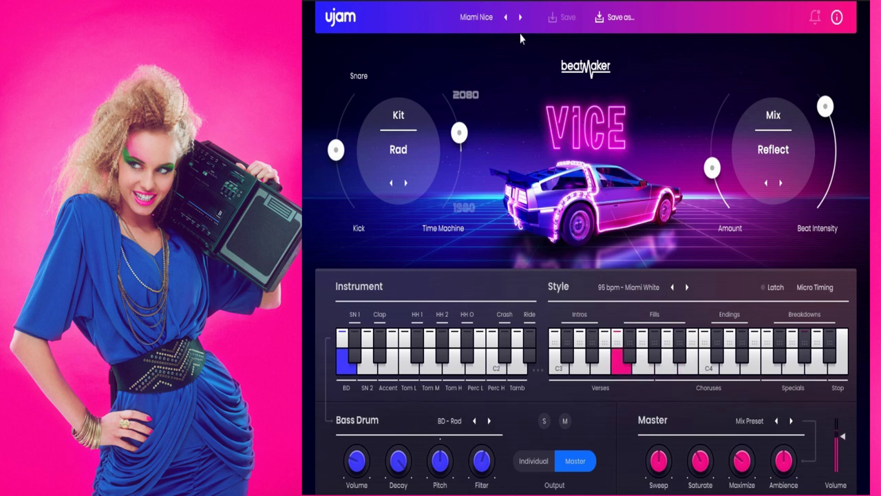
pyautogui.click(474, 19)
pyautogui.moveTo(475, 32)
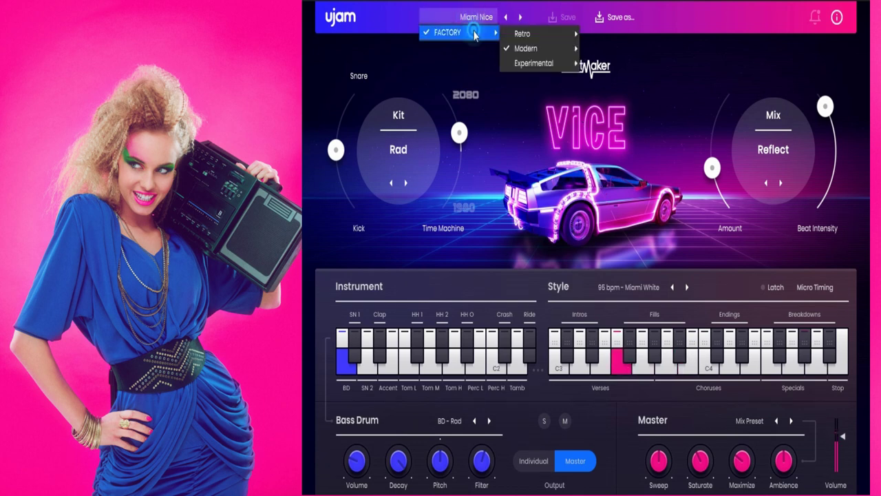
pyautogui.moveTo(534, 47)
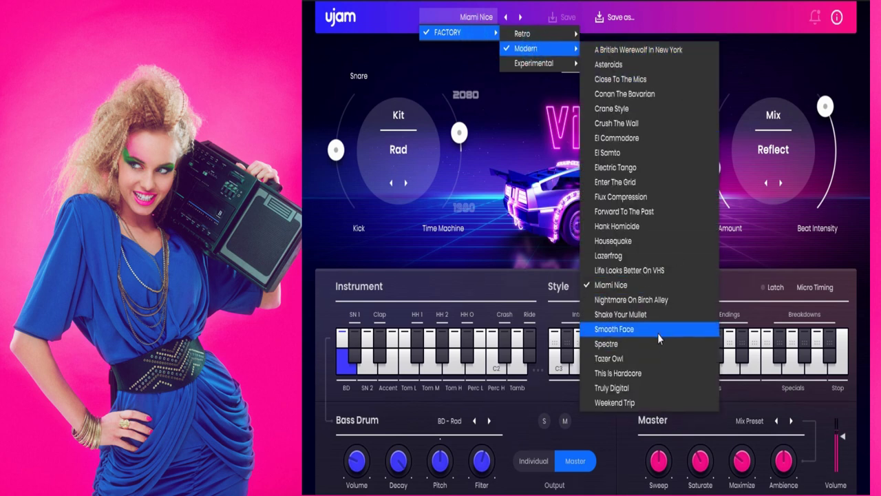
pyautogui.click(658, 299)
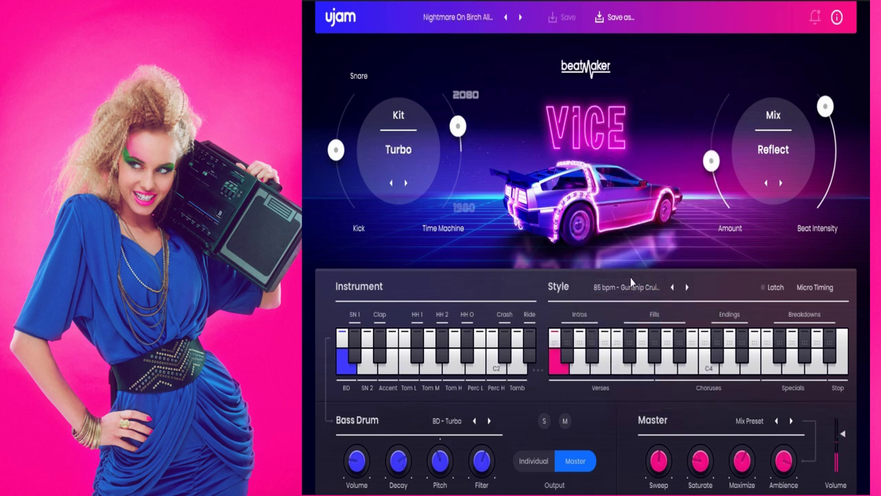
# - Play fills on Nightmare On Birch Alley and step forward through Shake Your Mullet to Smooth Face
pyautogui.click(667, 344)
pyautogui.click(654, 332)
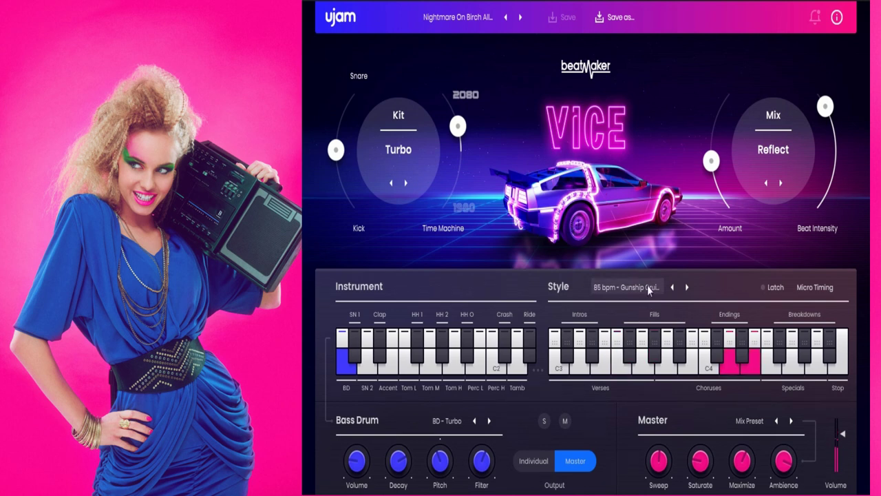
pyautogui.click(520, 18)
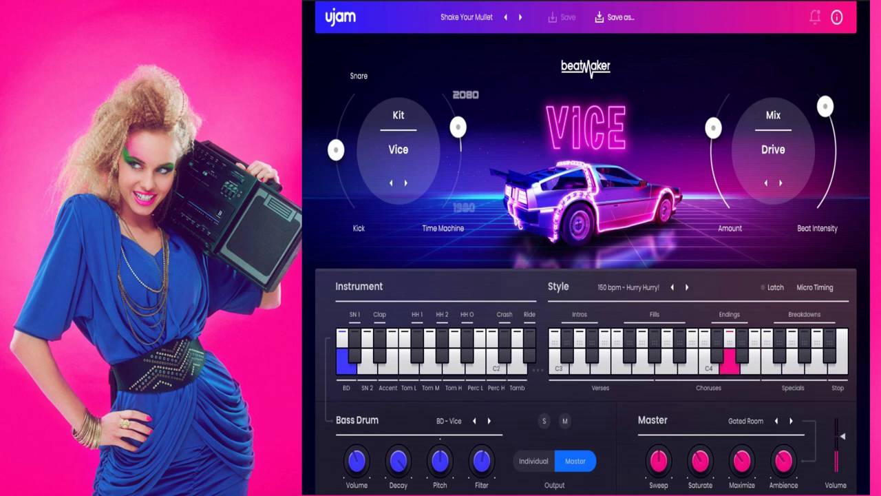
pyautogui.click(520, 17)
pyautogui.click(521, 17)
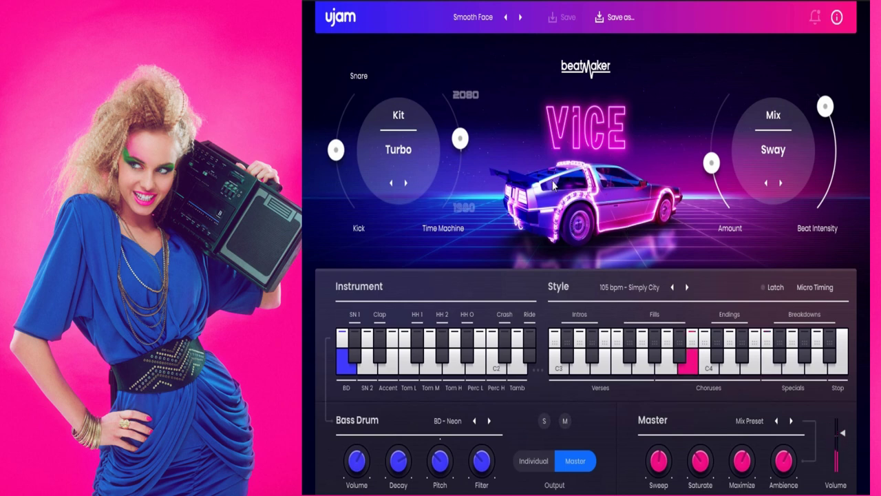
# - Load the Modern factory preset Tazer Owl and play one of its fills
pyautogui.click(489, 30)
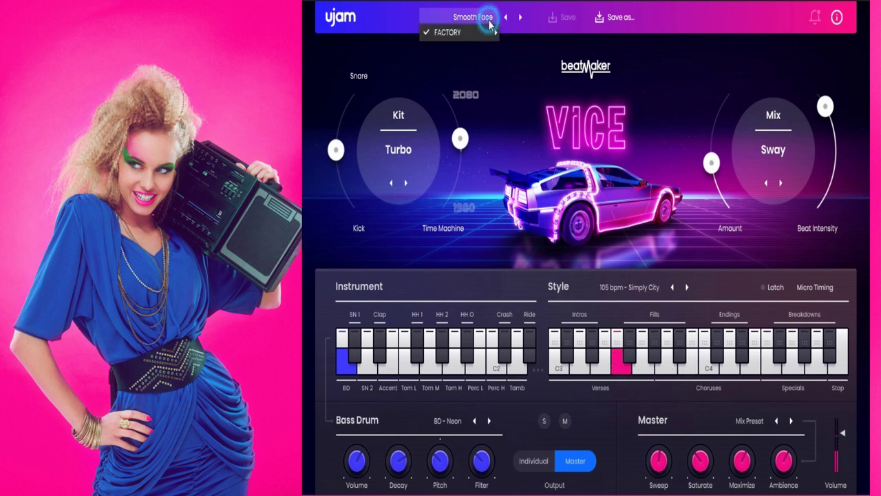
pyautogui.moveTo(491, 33)
pyautogui.moveTo(542, 49)
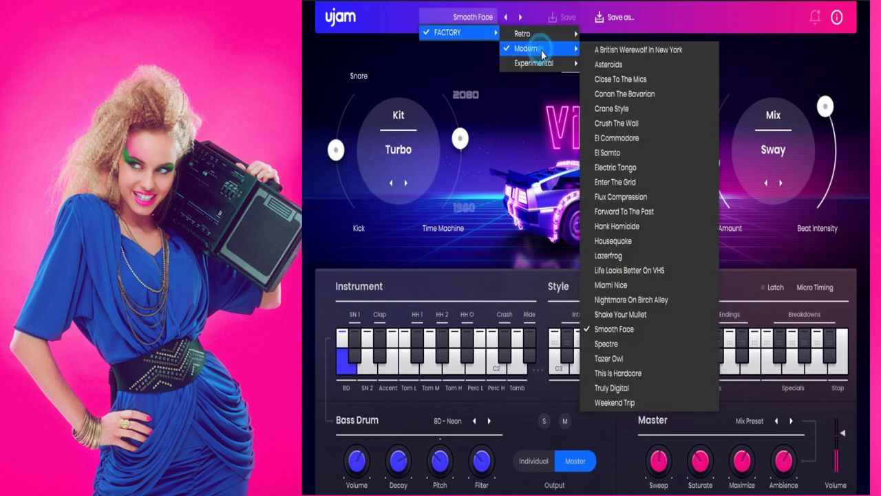
pyautogui.click(647, 364)
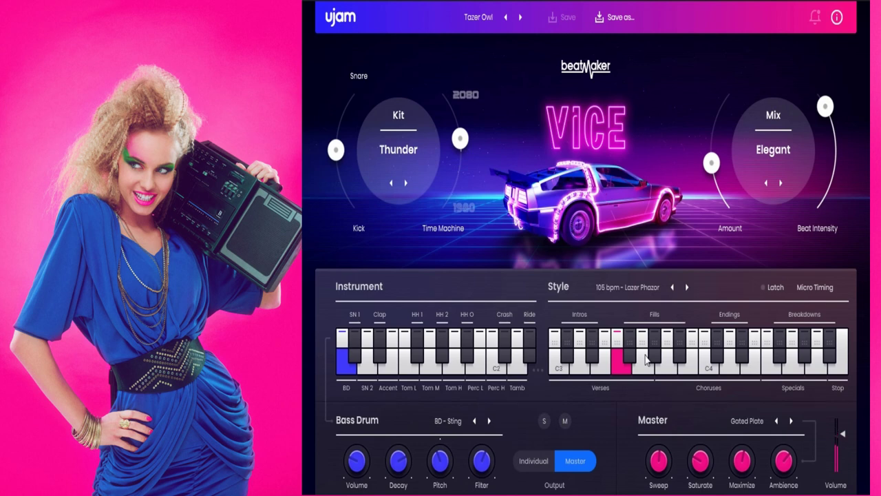
pyautogui.click(643, 348)
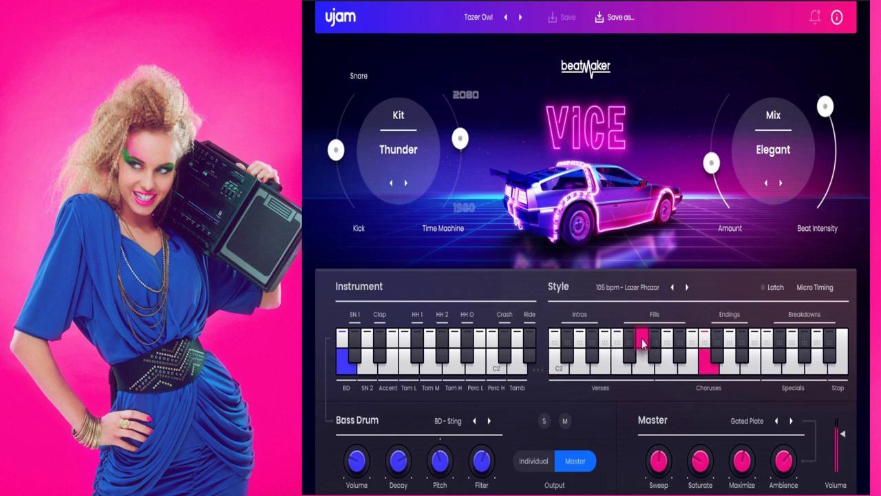
# - Step forward through This Is Hardcore to Truly Digital and load the Modern factory preset Weekend Trip
pyautogui.click(519, 19)
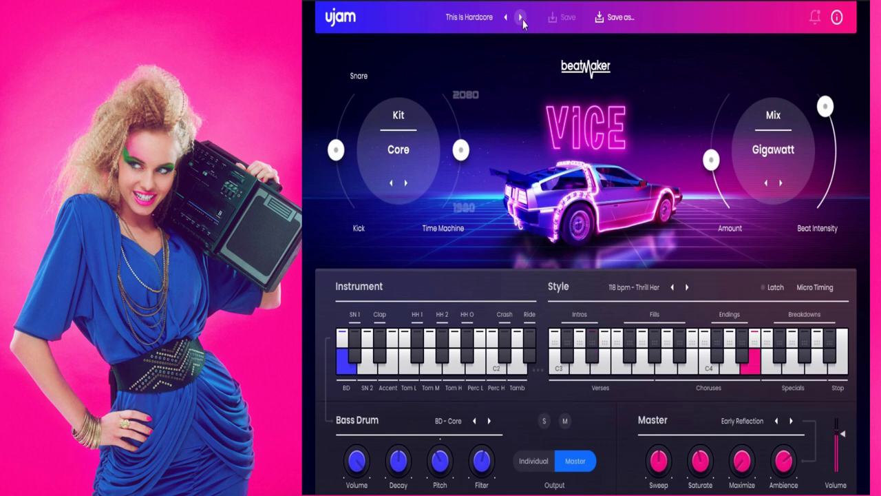
pyautogui.click(519, 17)
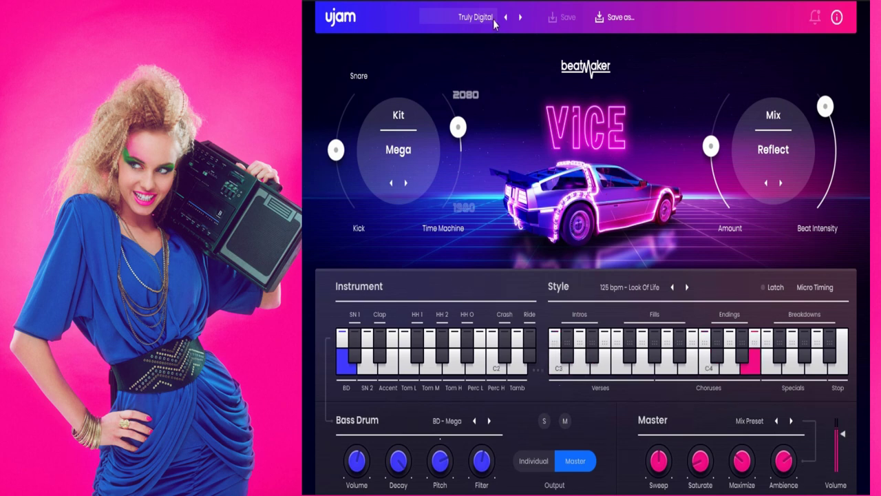
pyautogui.click(496, 18)
pyautogui.moveTo(482, 32)
pyautogui.moveTo(534, 48)
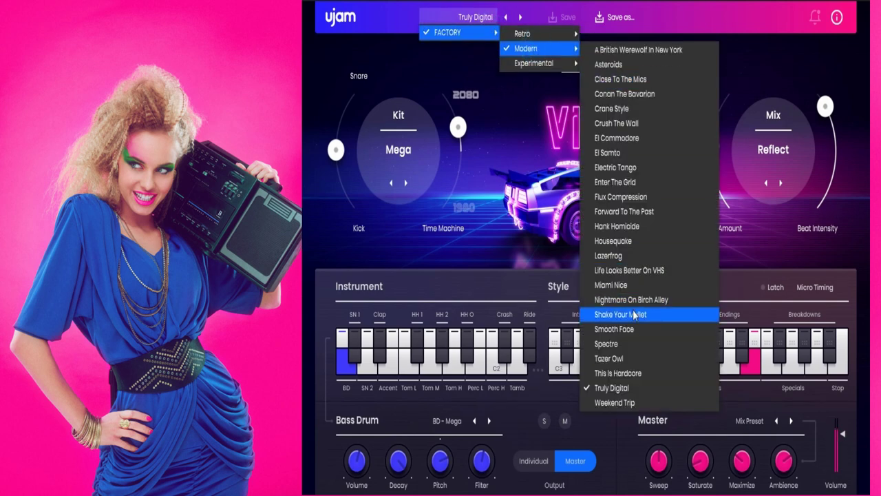
pyautogui.click(625, 402)
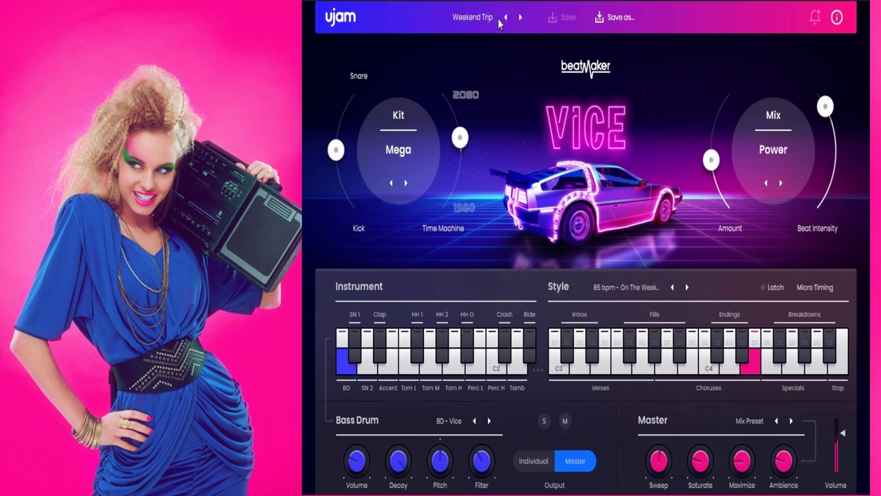
pyautogui.click(473, 20)
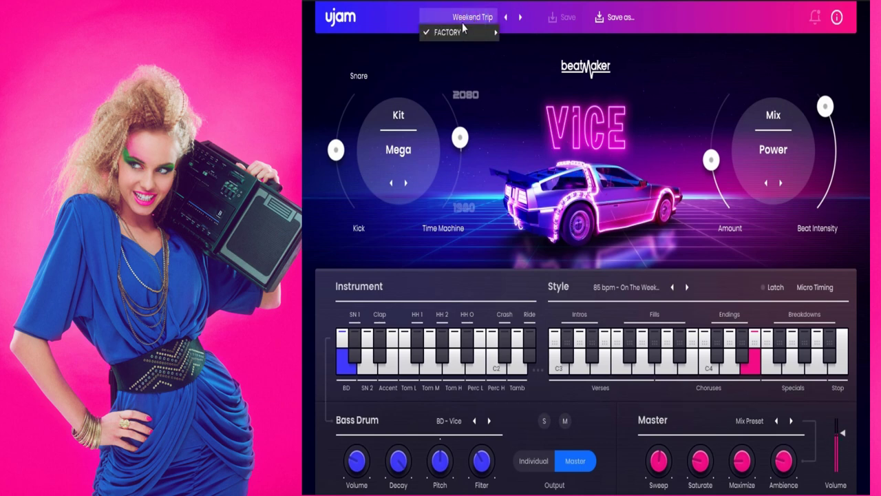
pyautogui.moveTo(458, 33)
pyautogui.moveTo(563, 69)
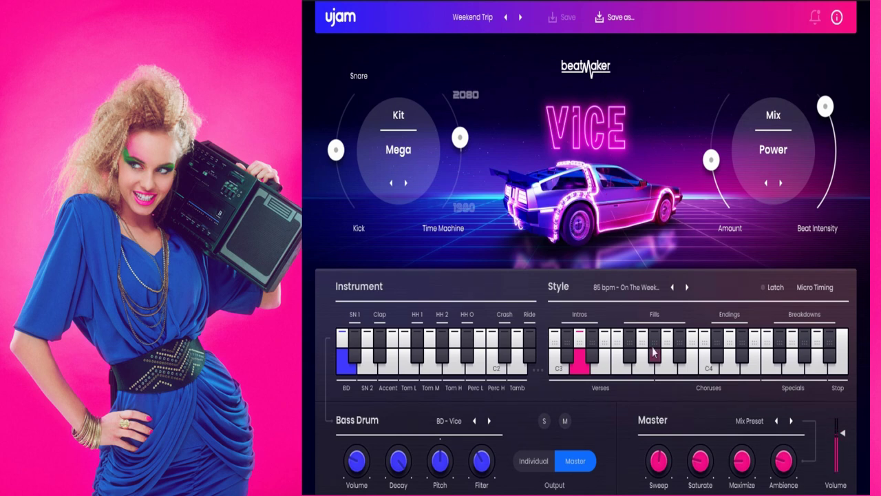
# - Change Weekend Trip's style through 95 bpm - Beetlejuice and 105 bpm - Lazer Phazor to 105 bpm - Simply City, and advance to the preset Cyberpunk
pyautogui.click(650, 296)
pyautogui.click(651, 299)
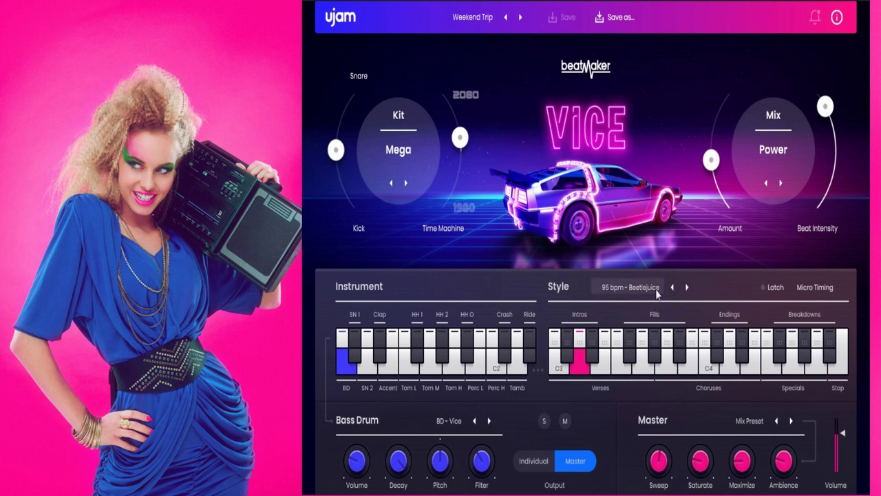
pyautogui.click(654, 288)
pyautogui.click(658, 328)
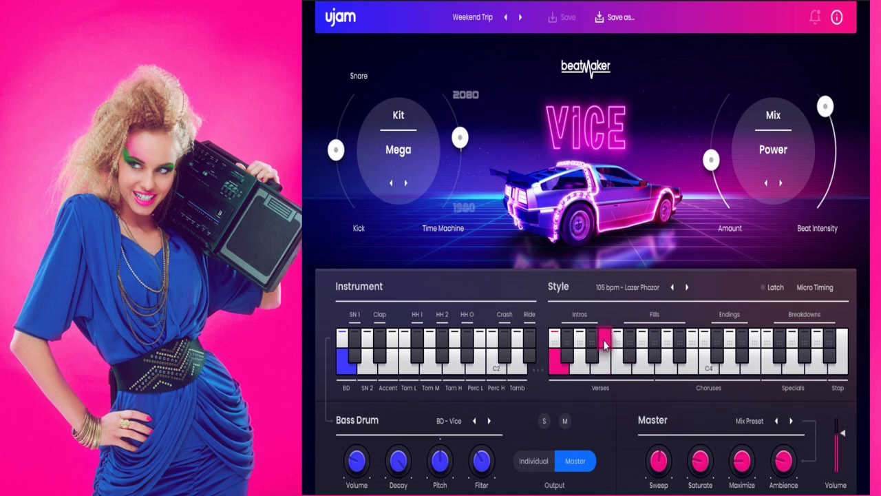
pyautogui.click(687, 287)
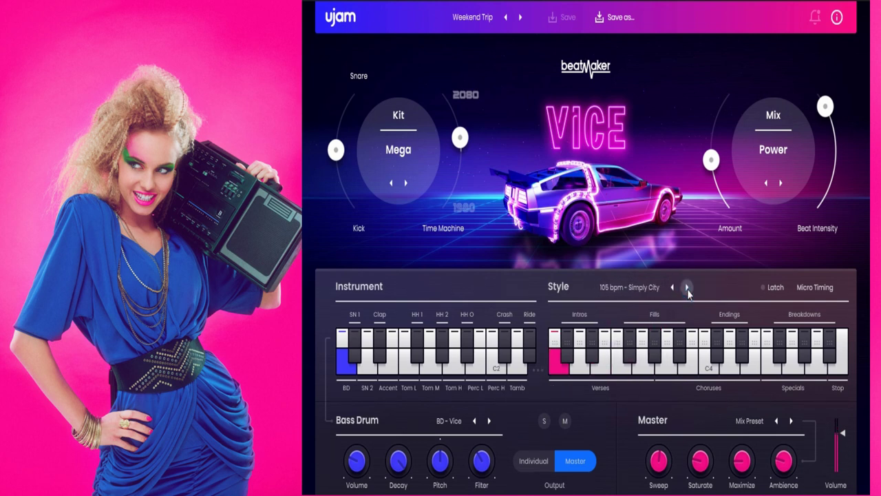
pyautogui.click(519, 17)
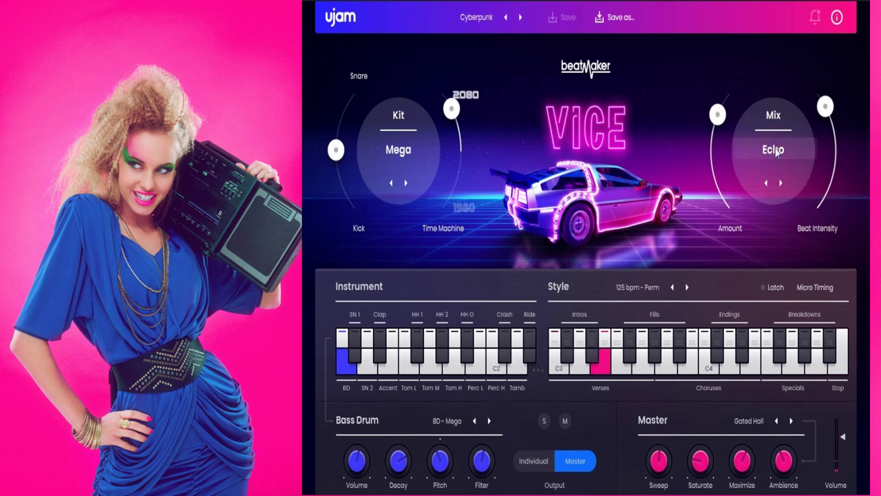
# - Step forward through the Experimental preset De eM X-Files to Electric Jungle and look over the Experimental preset list
pyautogui.click(520, 18)
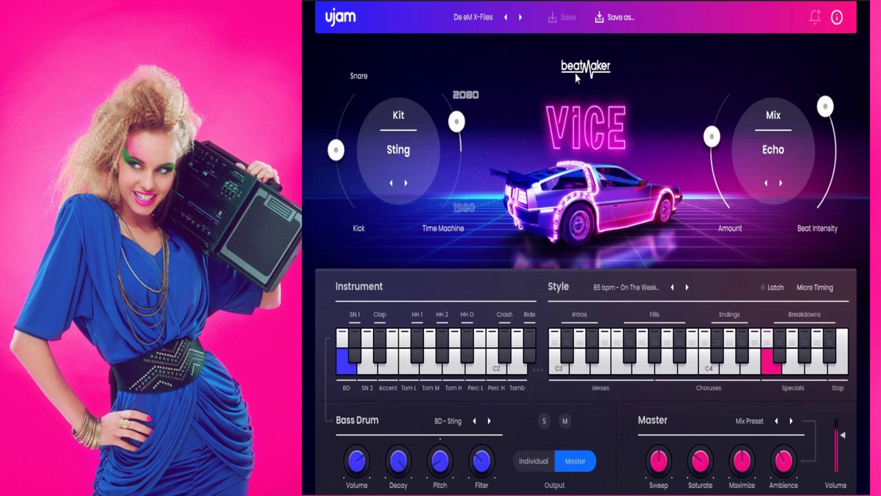
pyautogui.click(521, 16)
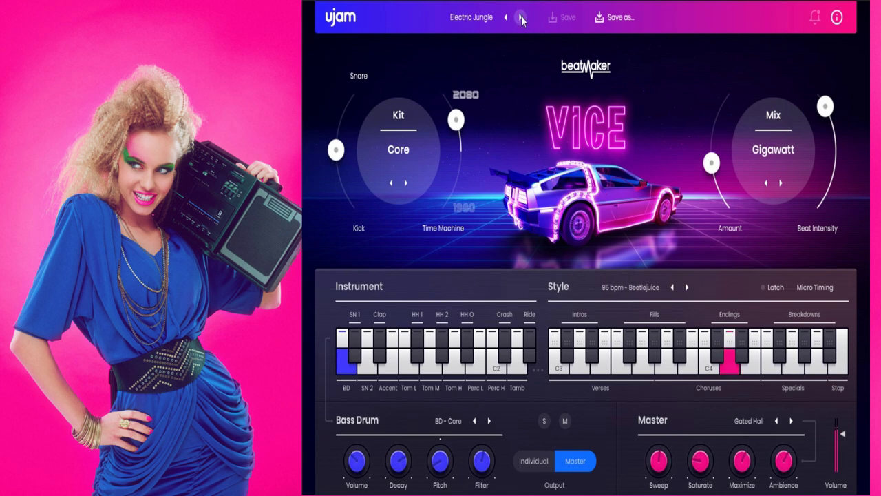
pyautogui.click(480, 18)
pyautogui.moveTo(482, 32)
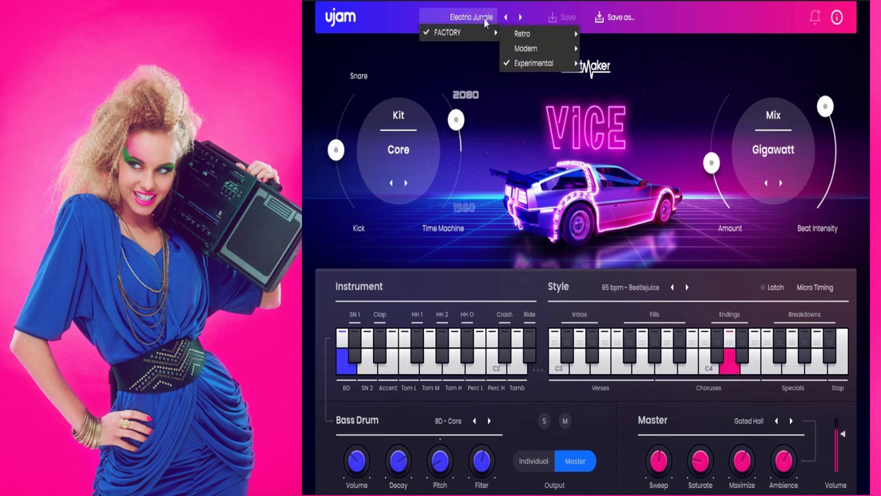
pyautogui.moveTo(540, 64)
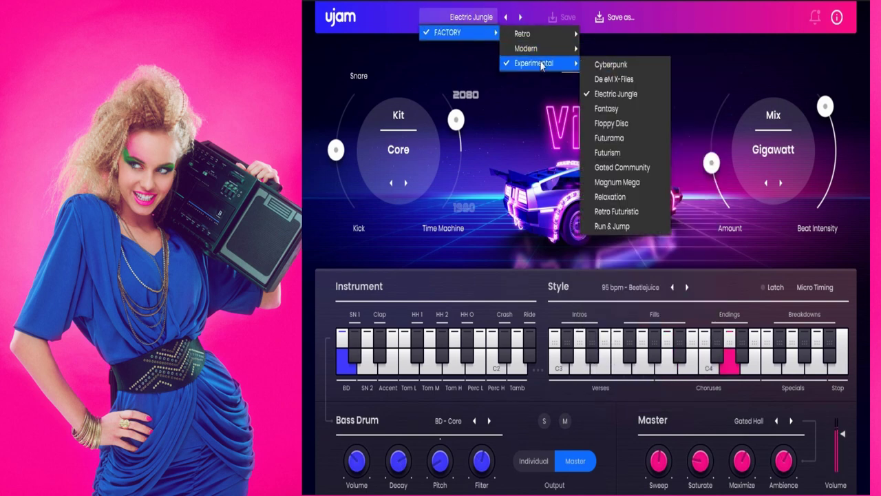
pyautogui.click(509, 7)
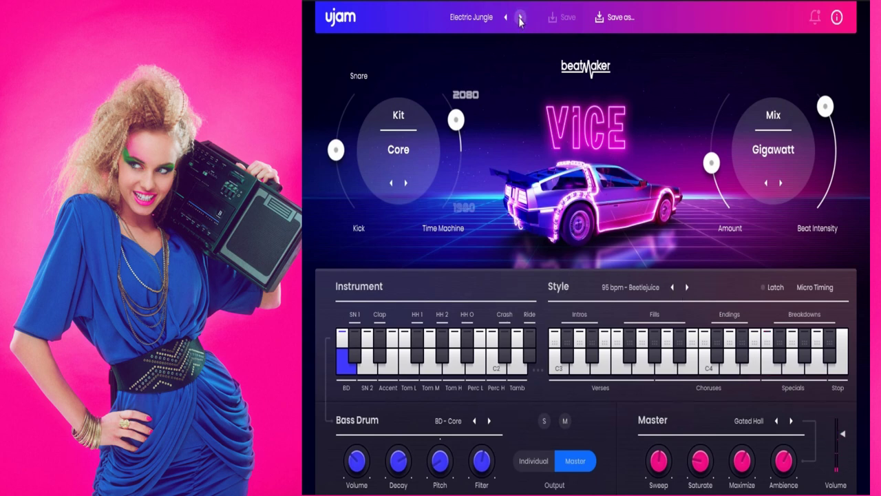
# - Advance to the preset Fantasy and change its style through 125 bpm - Look Of Life to 125 bpm - Old Machine
pyautogui.click(520, 18)
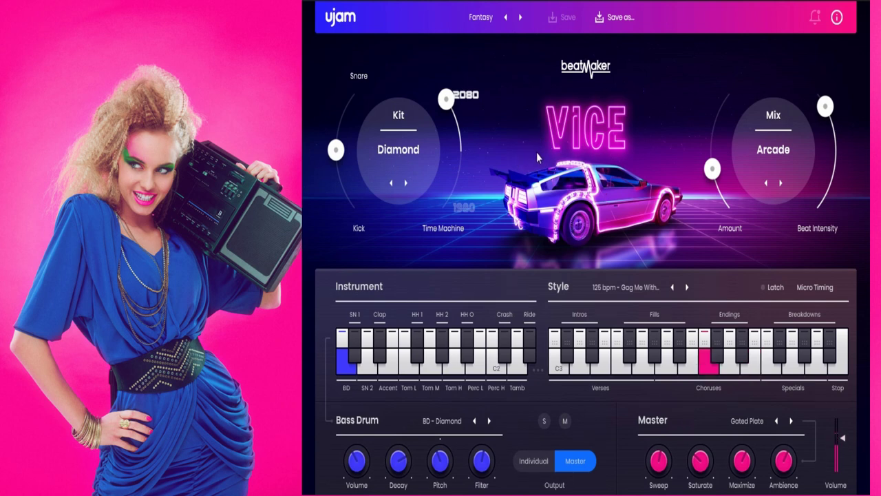
pyautogui.click(686, 288)
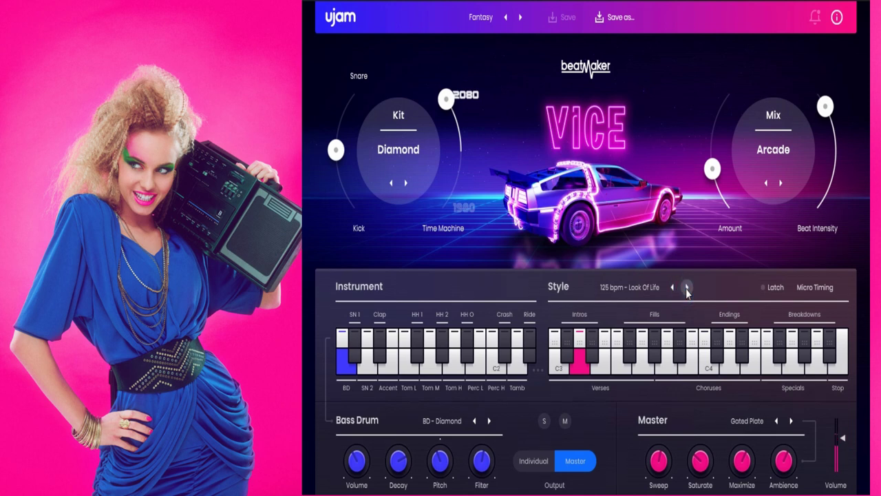
pyautogui.click(687, 288)
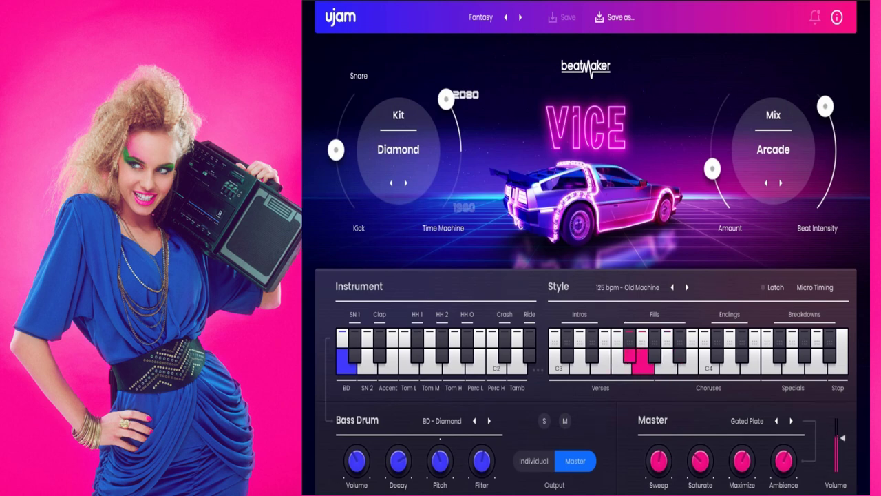
# - Step forward through Floppy Disc to Futurama and load the Experimental factory preset Futurism
pyautogui.click(521, 18)
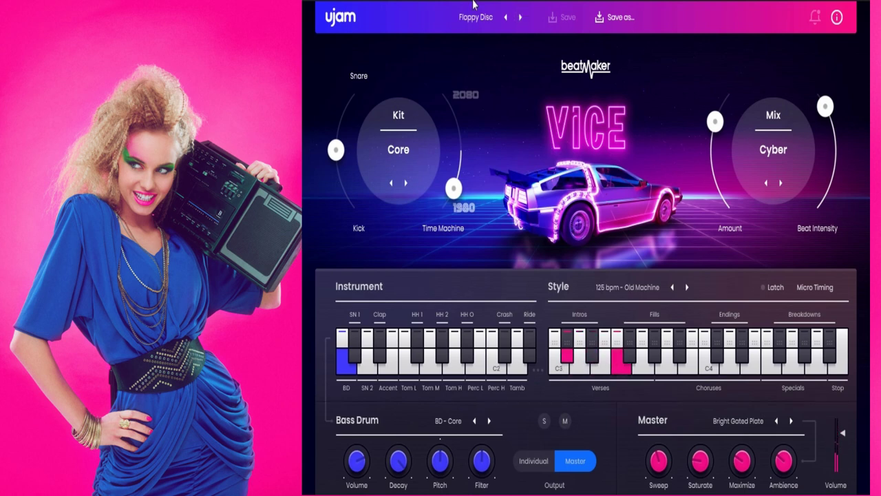
pyautogui.click(519, 17)
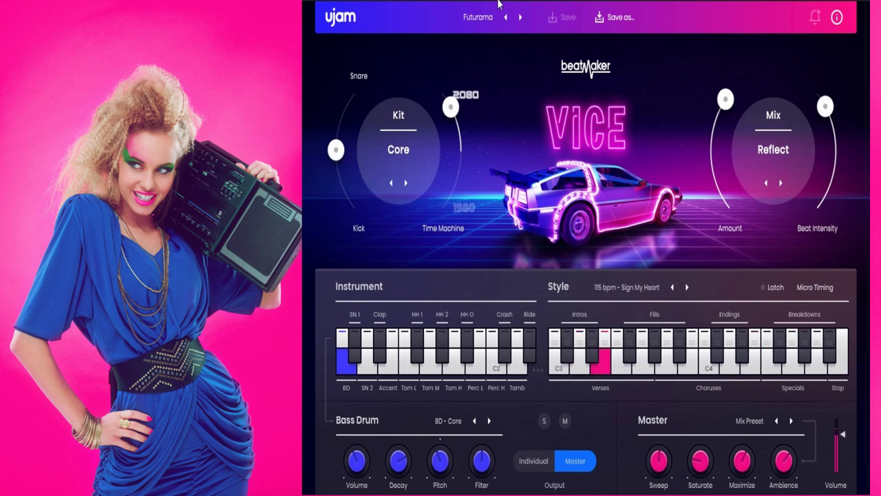
pyautogui.click(490, 16)
pyautogui.click(496, 33)
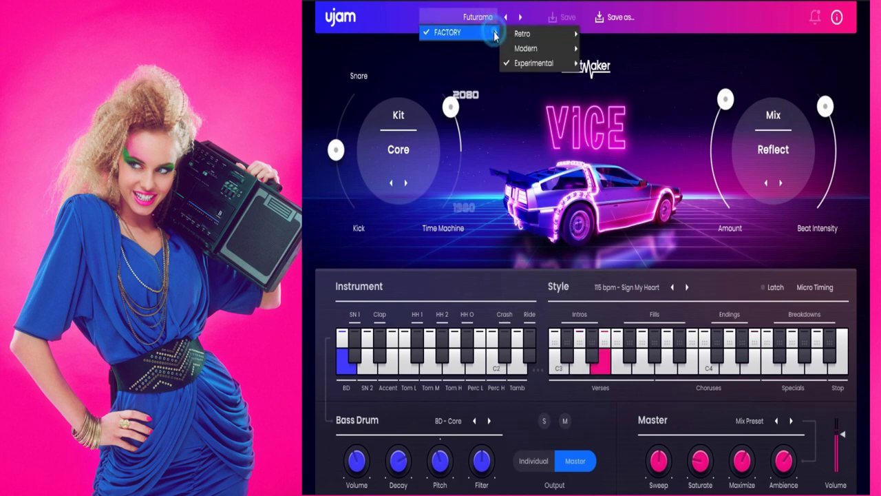
pyautogui.moveTo(543, 63)
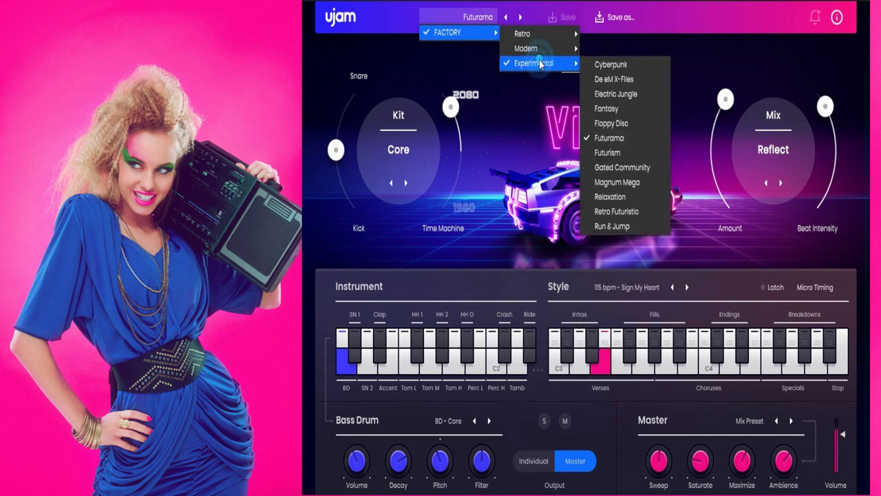
pyautogui.click(608, 153)
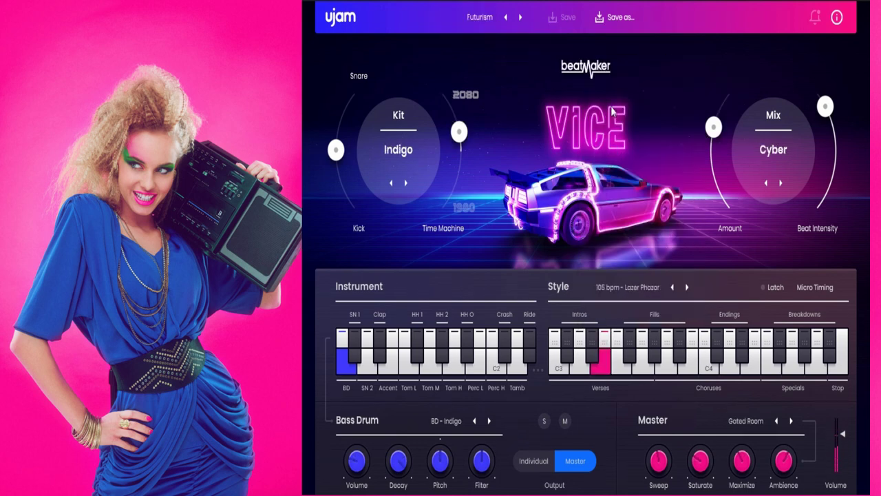
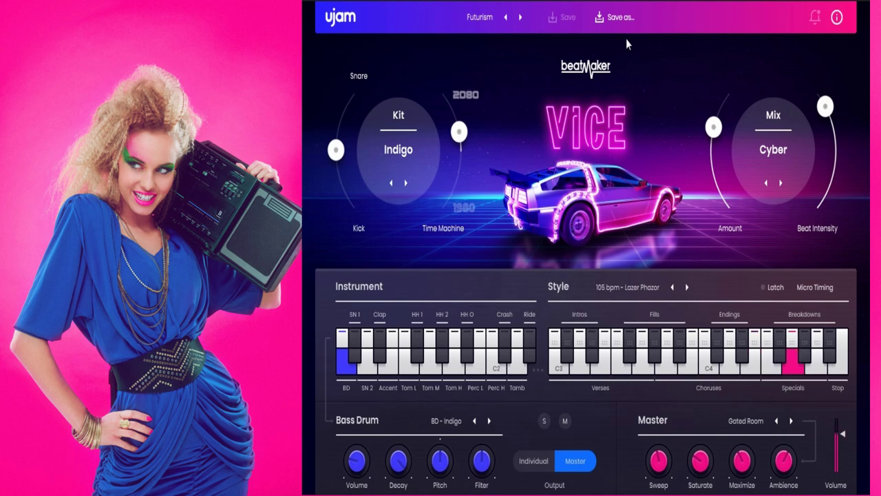
# - Step forward through Gated Community to Magnum Mega and check its place in the Experimental preset list
pyautogui.click(520, 17)
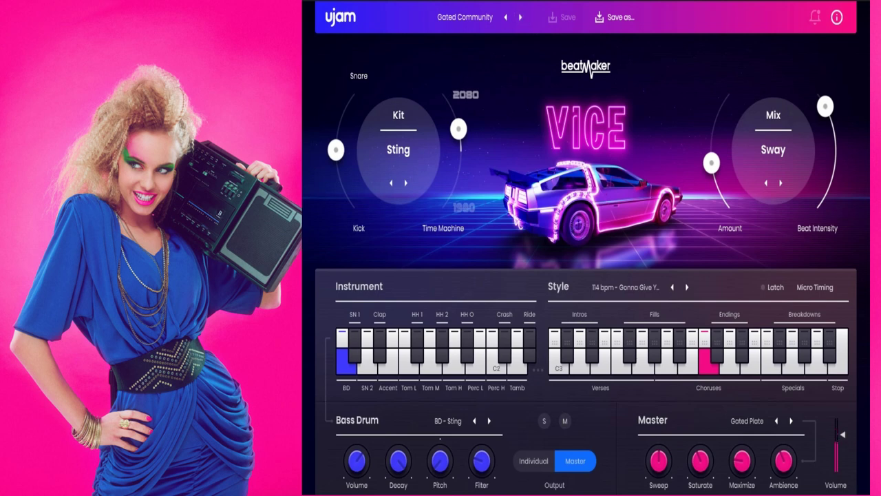
pyautogui.click(521, 17)
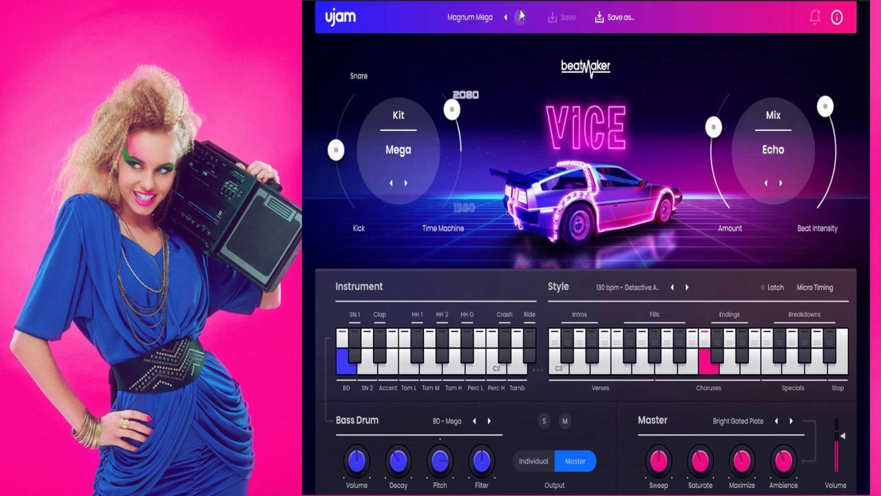
pyautogui.click(486, 22)
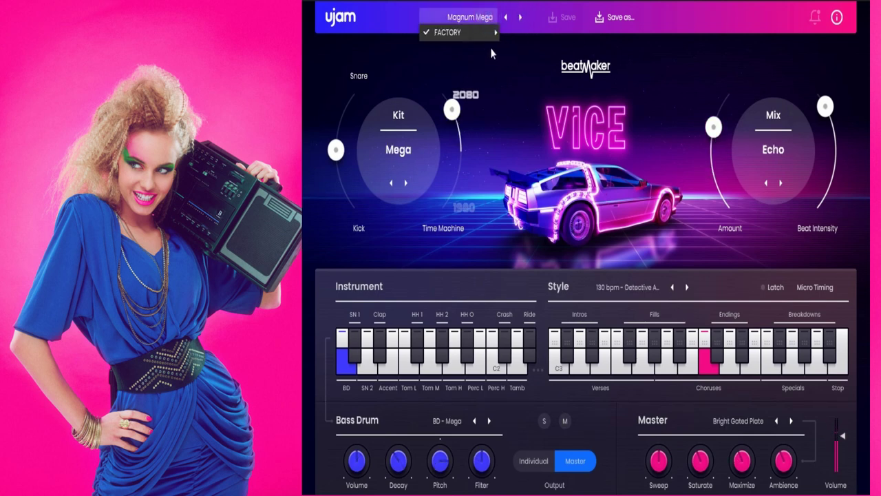
pyautogui.moveTo(494, 33)
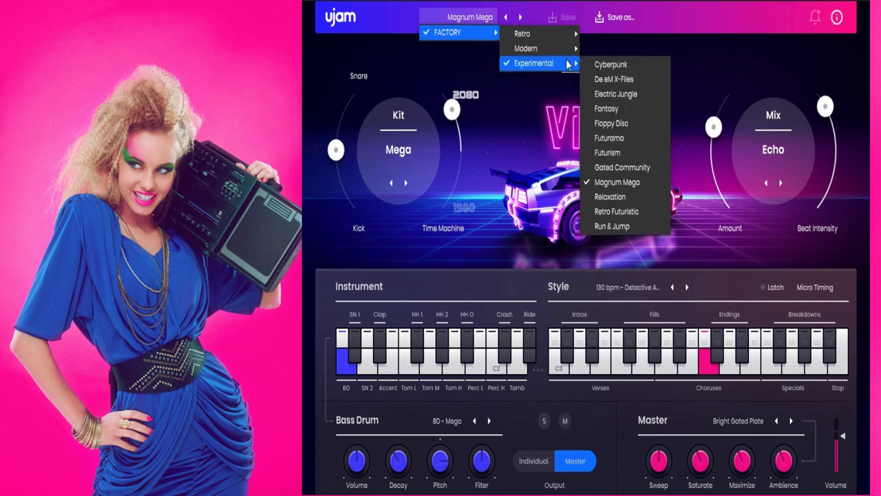
pyautogui.press('Escape')
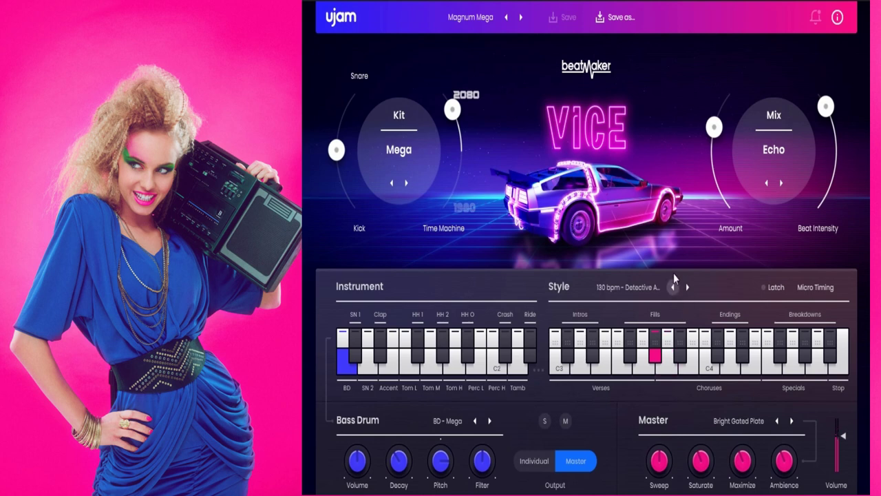
# - Step forward through Relaxation to Retro Futuristic and load the Experimental factory preset Run & Jump
pyautogui.click(521, 18)
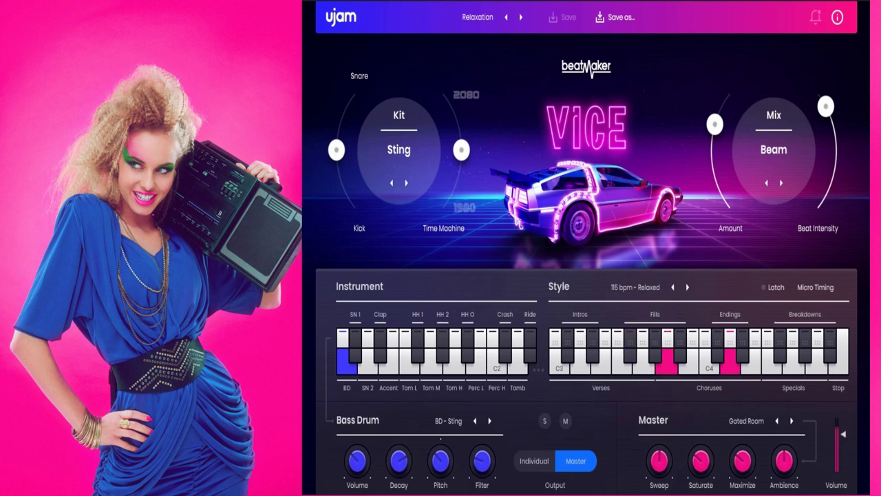
pyautogui.click(521, 19)
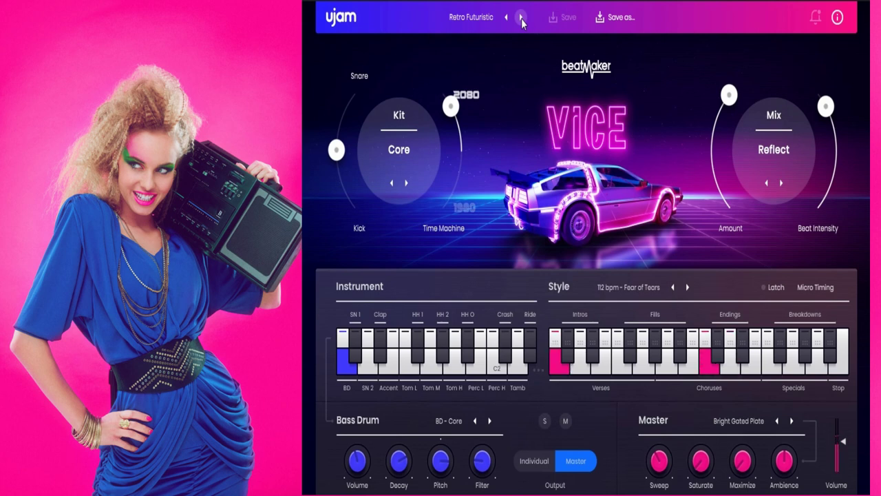
pyautogui.click(495, 17)
pyautogui.moveTo(492, 33)
pyautogui.moveTo(548, 63)
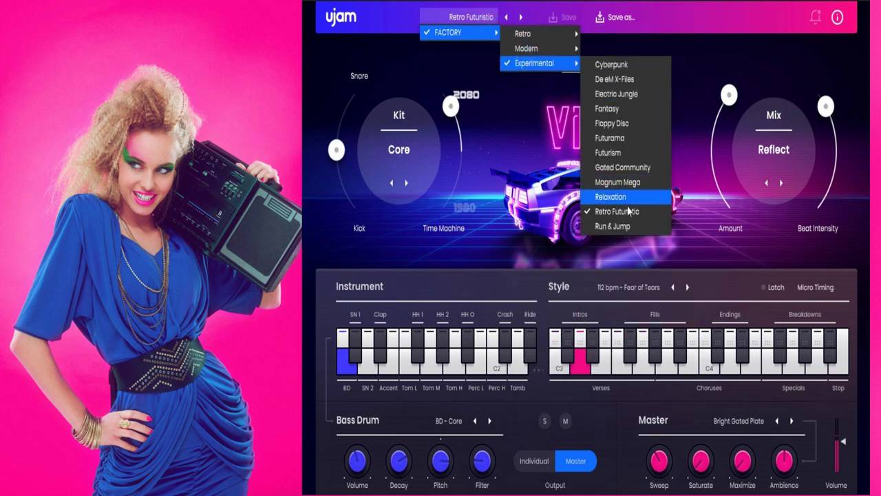
pyautogui.click(613, 225)
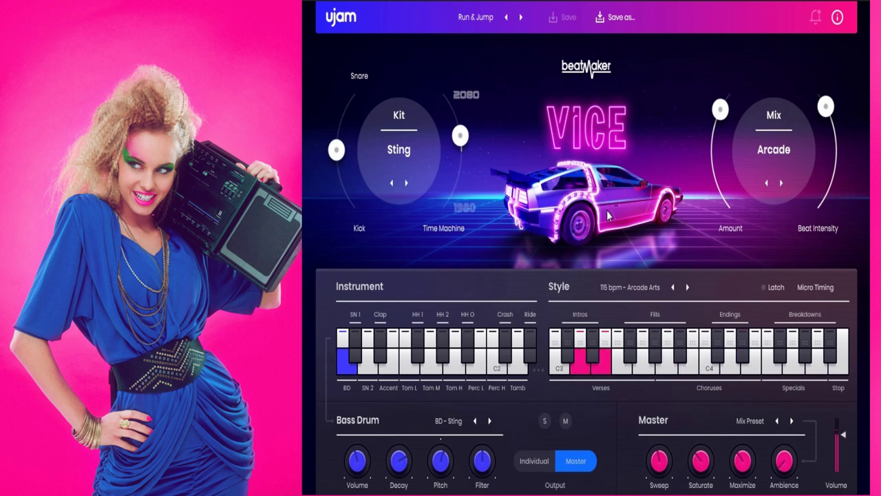
# - Load the Retro factory preset 8-Bit Curcuits
pyautogui.click(482, 26)
pyautogui.click(483, 24)
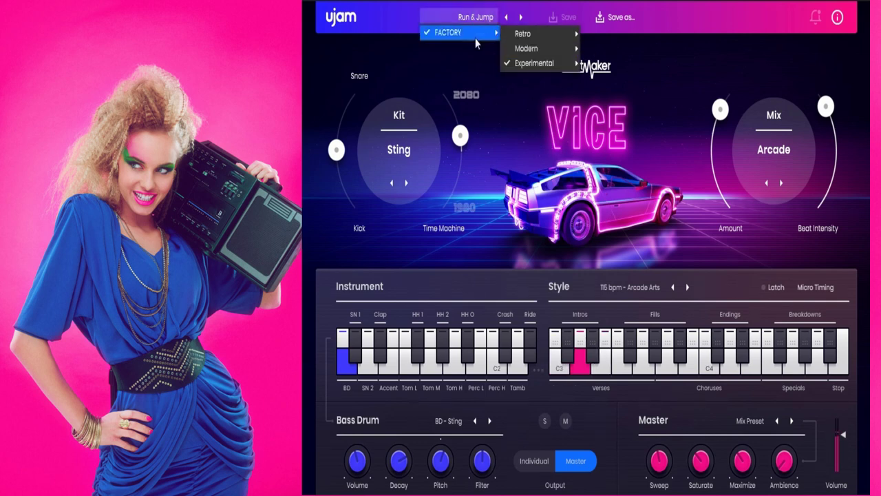
pyautogui.click(546, 38)
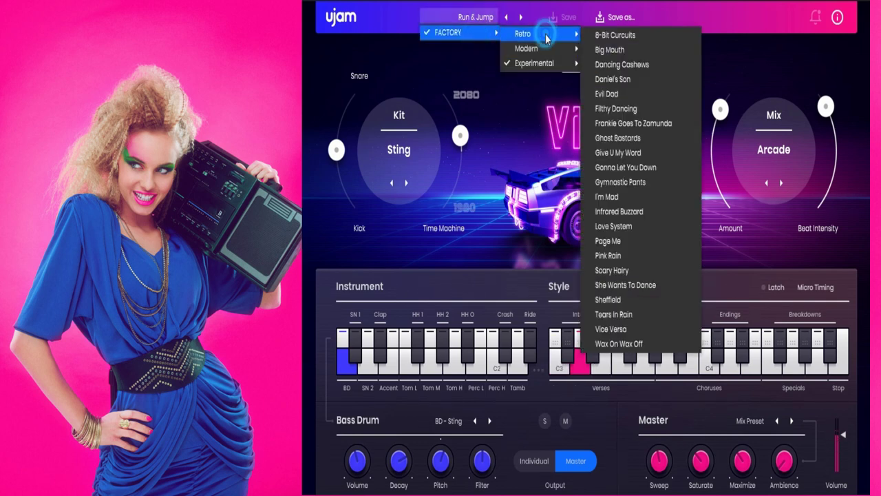
pyautogui.click(623, 35)
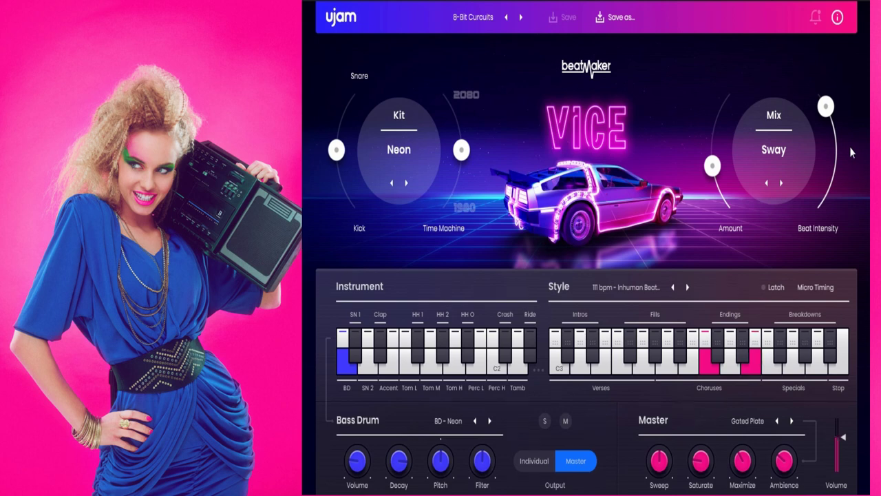
# - Raise Beat Intensity and the mix Amount to maximum and shift the Time Machine toward 2080, keeping the kick/snare balance centred
pyautogui.moveTo(825, 105); pyautogui.dragTo(823, 61)
pyautogui.moveTo(712, 166); pyautogui.dragTo(718, 66)
pyautogui.moveTo(467, 155); pyautogui.dragTo(453, 110)
pyautogui.moveTo(336, 149); pyautogui.dragTo(365, 156)
# - Cycle the 8-Bit Curcuits kit forward through Sting, Indigo and Rad to Diamond
pyautogui.click(407, 184)
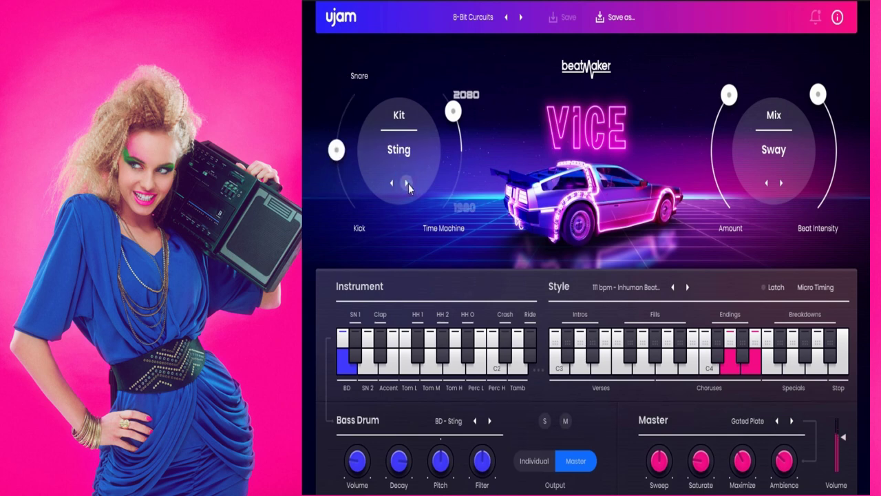
pyautogui.click(408, 183)
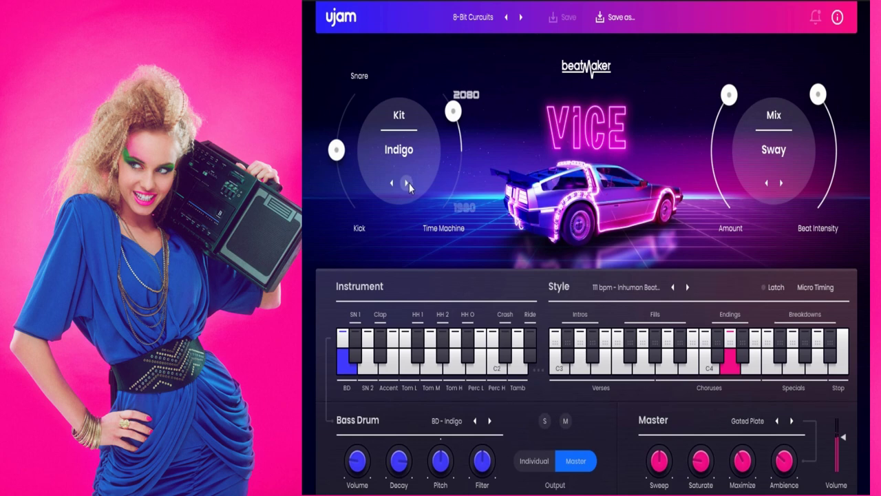
pyautogui.click(408, 183)
pyautogui.click(408, 183)
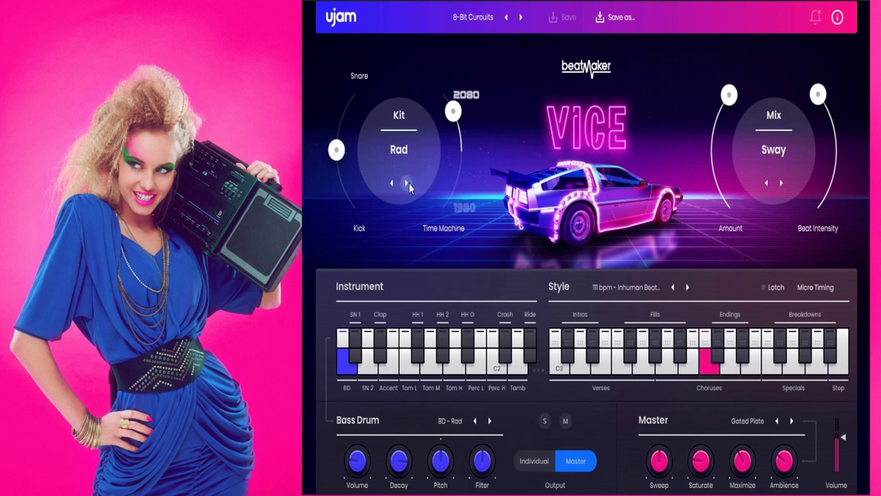
pyautogui.click(407, 183)
pyautogui.click(408, 183)
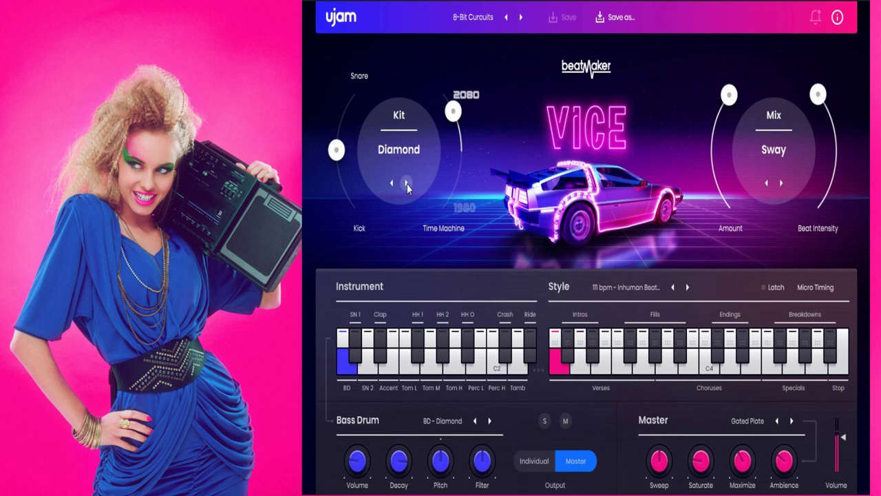
# - Sweep the kick/snare balance fully to Snare and back to centre, and bring the Time Machine down to just above its midpoint
pyautogui.moveTo(338, 150); pyautogui.dragTo(346, 57)
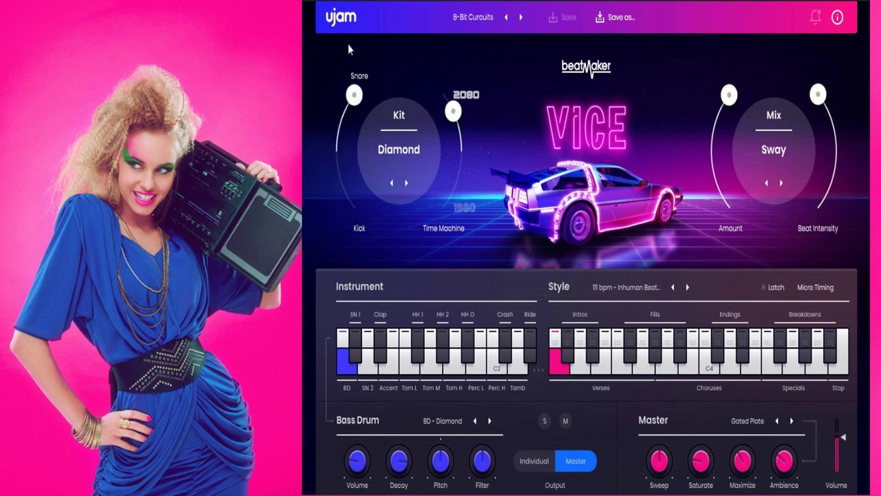
pyautogui.moveTo(354, 95); pyautogui.dragTo(335, 155)
pyautogui.moveTo(453, 110); pyautogui.dragTo(447, 158)
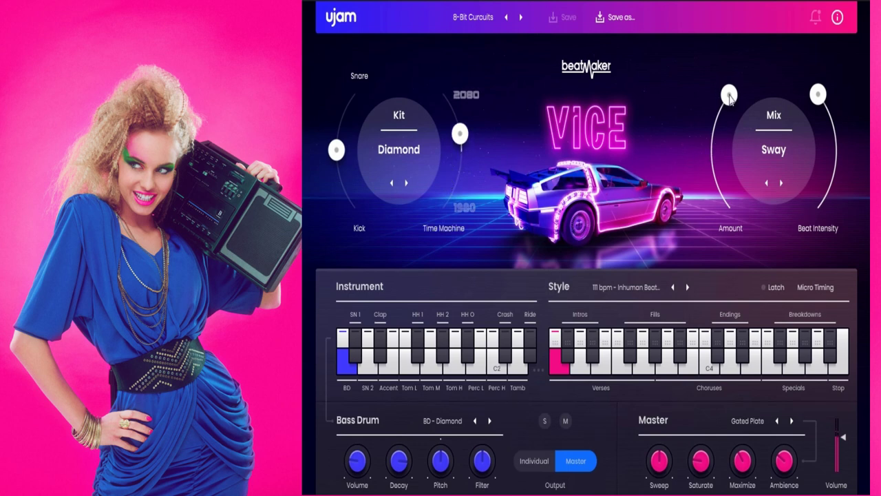
# - Lower the Sway mix Amount to just above its midpoint and raise the master Maximize and Ambience, with Ambience at 77 %
pyautogui.moveTo(729, 94); pyautogui.dragTo(724, 210)
pyautogui.moveTo(694, 256); pyautogui.dragTo(697, 157)
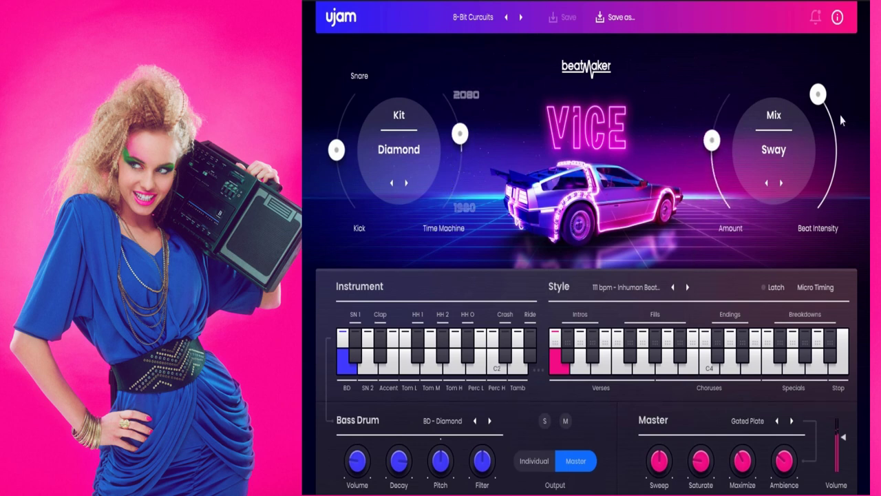
pyautogui.moveTo(740, 460); pyautogui.dragTo(740, 453)
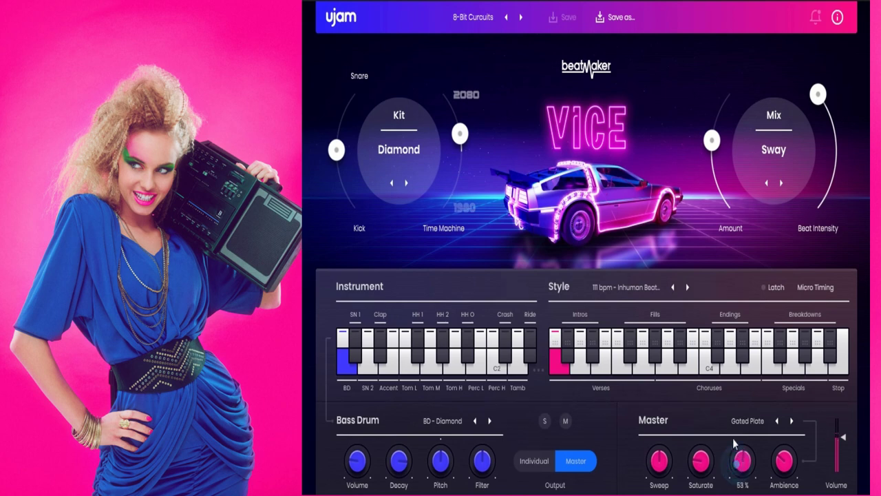
pyautogui.click(783, 456)
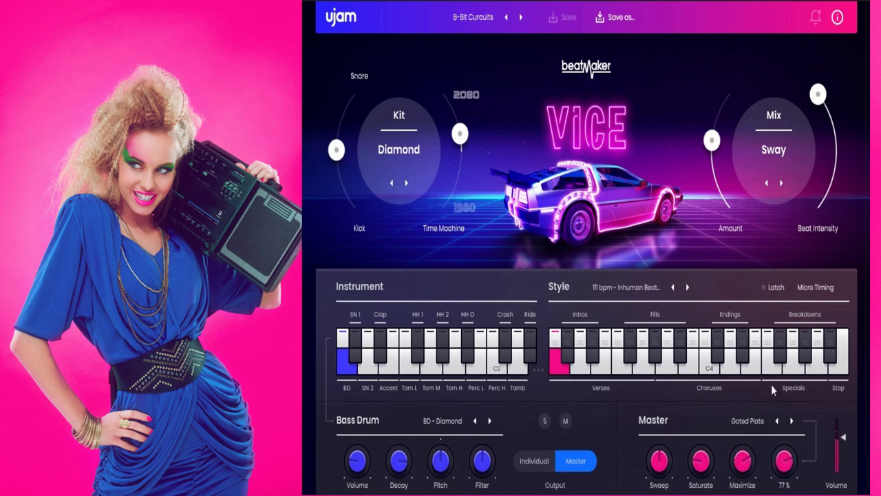
# - Set the master Saturate to 54 % and raise the master Sweep to just above its midpoint
pyautogui.click(701, 459)
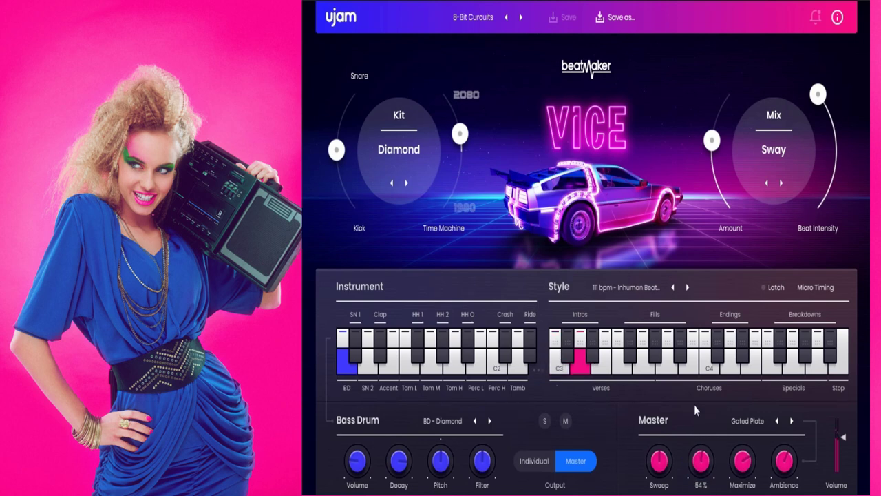
pyautogui.click(654, 449)
pyautogui.moveTo(654, 449)
pyautogui.mouseDown()
pyautogui.moveTo(654, 418)
pyautogui.moveTo(655, 444)
pyautogui.moveTo(671, 464)
pyautogui.moveTo(659, 490)
pyautogui.moveTo(654, 460)
pyautogui.mouseUp()
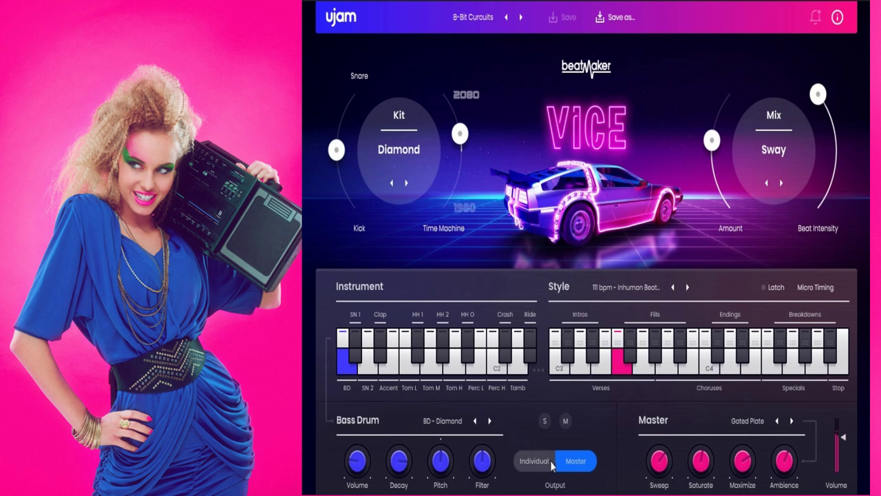
# - Step the style forward through 112 bpm - Fear of Tears to 114 bpm - Gonna Give Y..
pyautogui.click(687, 287)
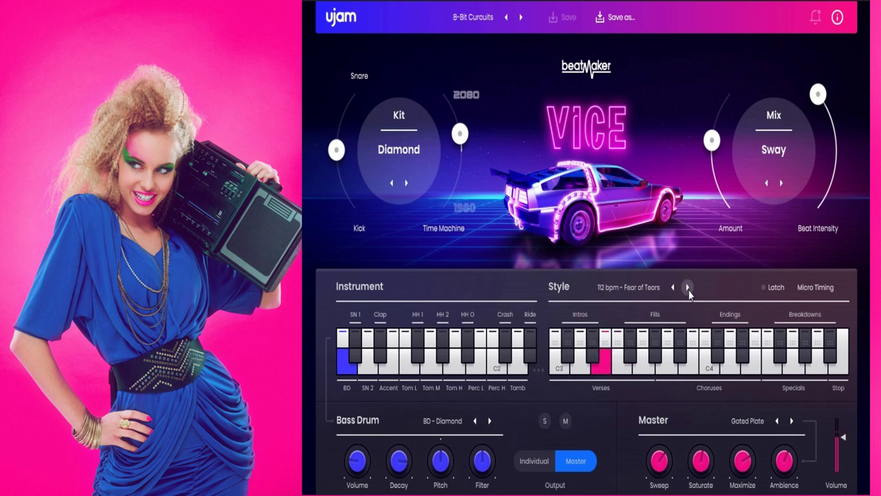
pyautogui.click(687, 287)
# - Lower the master Sweep slightly below its midpoint, raise Saturate, bring Beat Intensity down to its midpoint and adjust Maximize
pyautogui.moveTo(659, 460); pyautogui.dragTo(701, 490)
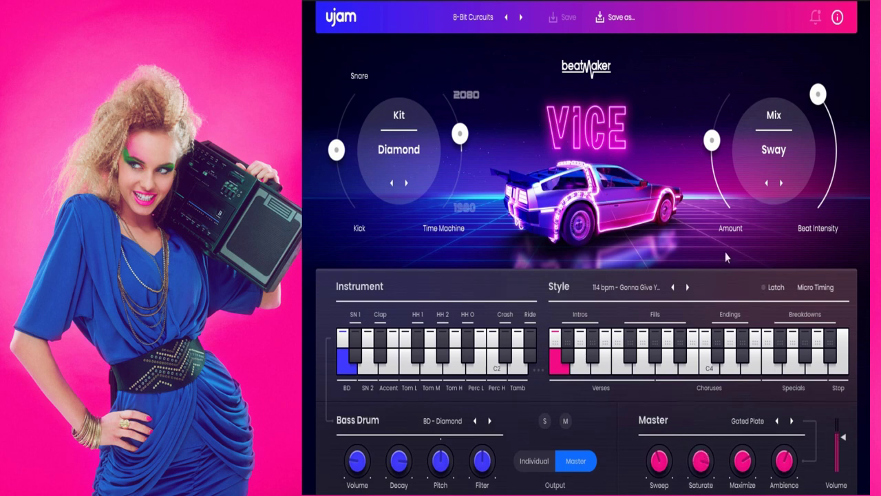
pyautogui.moveTo(825, 92); pyautogui.dragTo(837, 155)
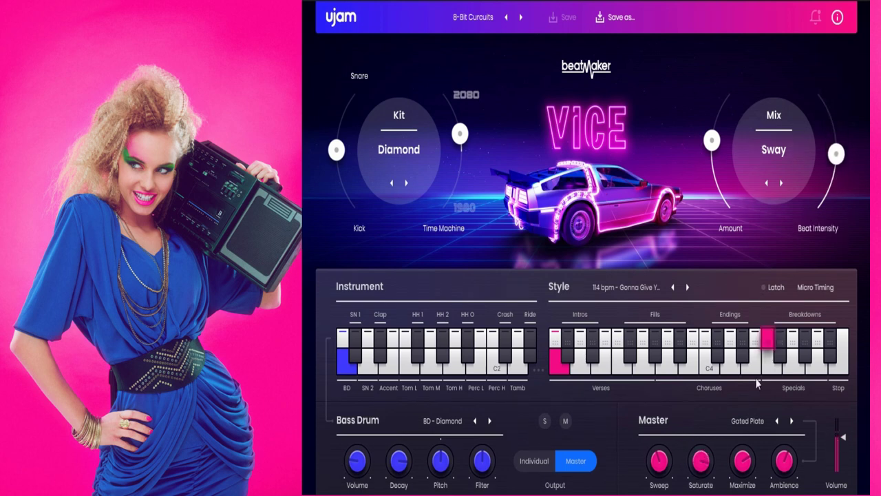
pyautogui.moveTo(737, 466); pyautogui.dragTo(738, 491)
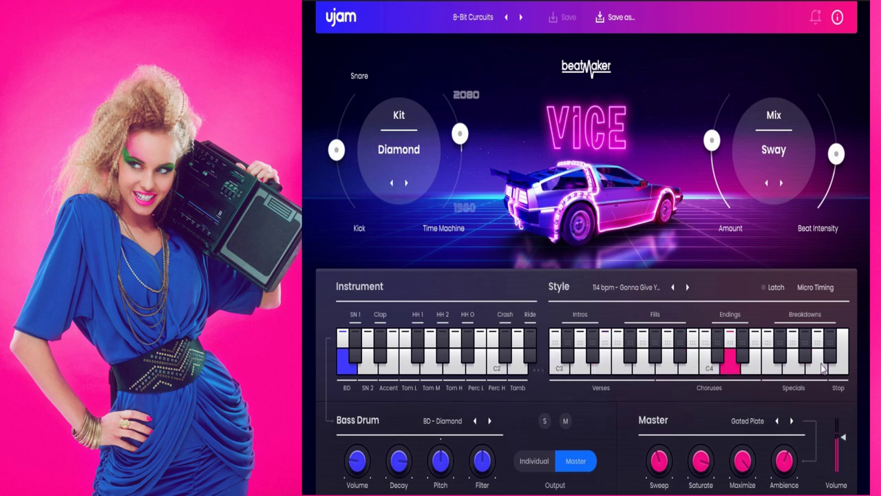
# - Advance the style to 115 bpm - Arcade Arts, then move past the Big Mouth preset and load the Retro factory preset Daniel's Son
pyautogui.click(687, 288)
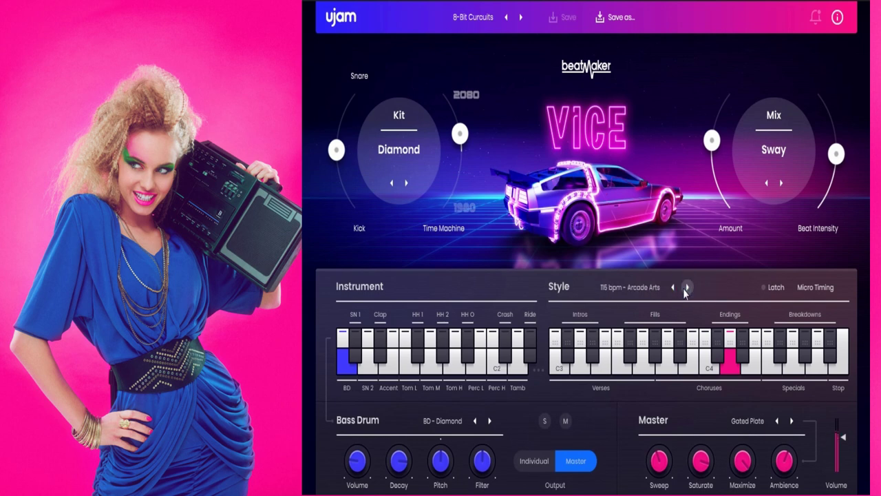
pyautogui.click(520, 17)
pyautogui.click(485, 18)
pyautogui.moveTo(488, 33)
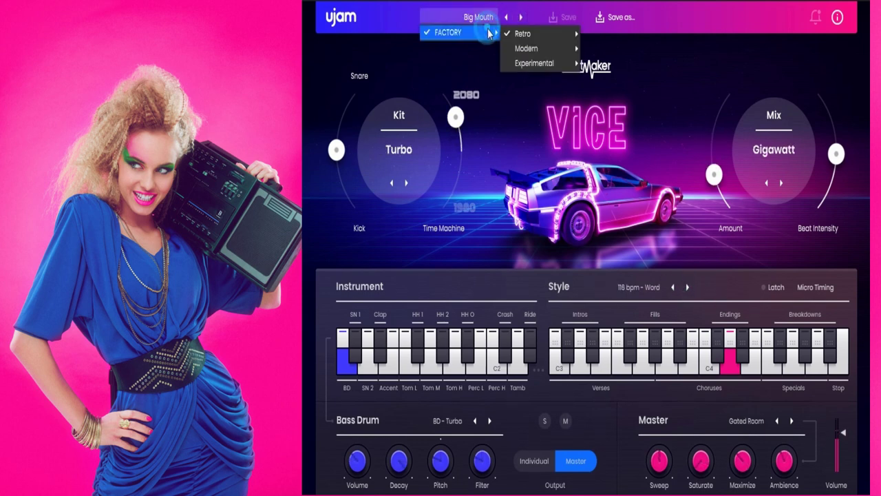
pyautogui.moveTo(539, 35)
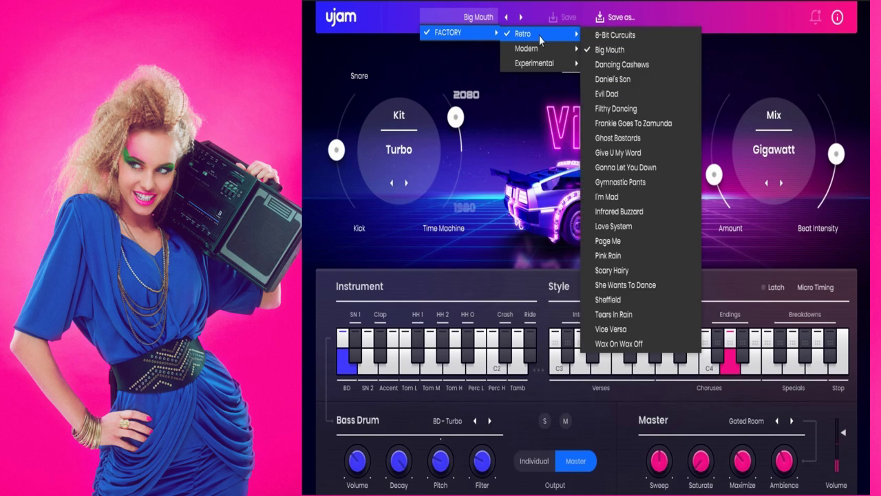
pyautogui.click(619, 80)
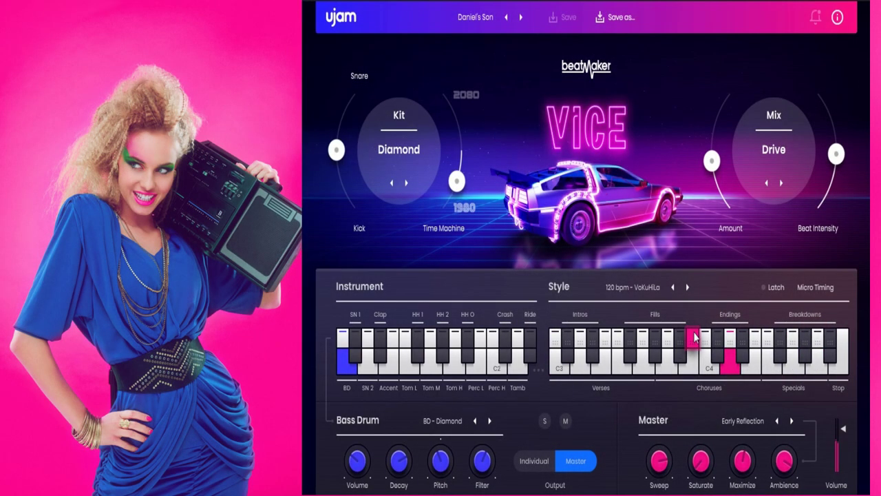
# - Lower the master Sweep of the Daniel's Son preset to below its midpoint
pyautogui.moveTo(659, 460)
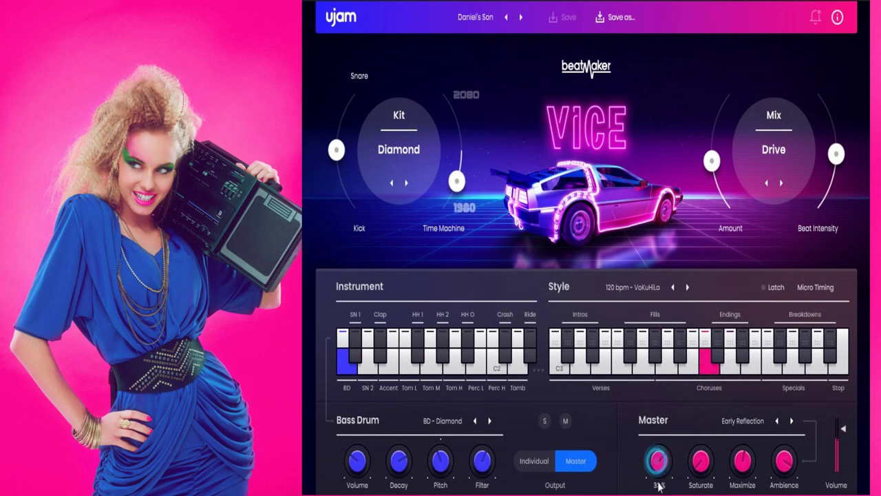
pyautogui.moveTo(659, 460); pyautogui.dragTo(659, 475)
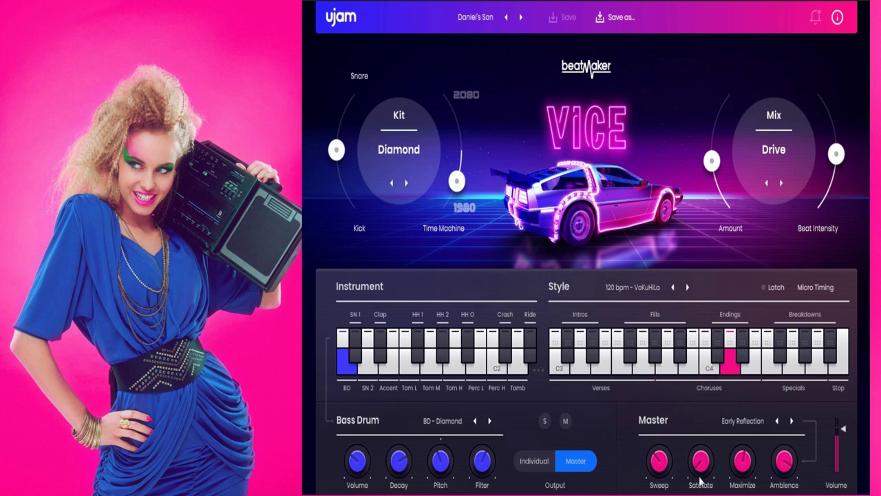